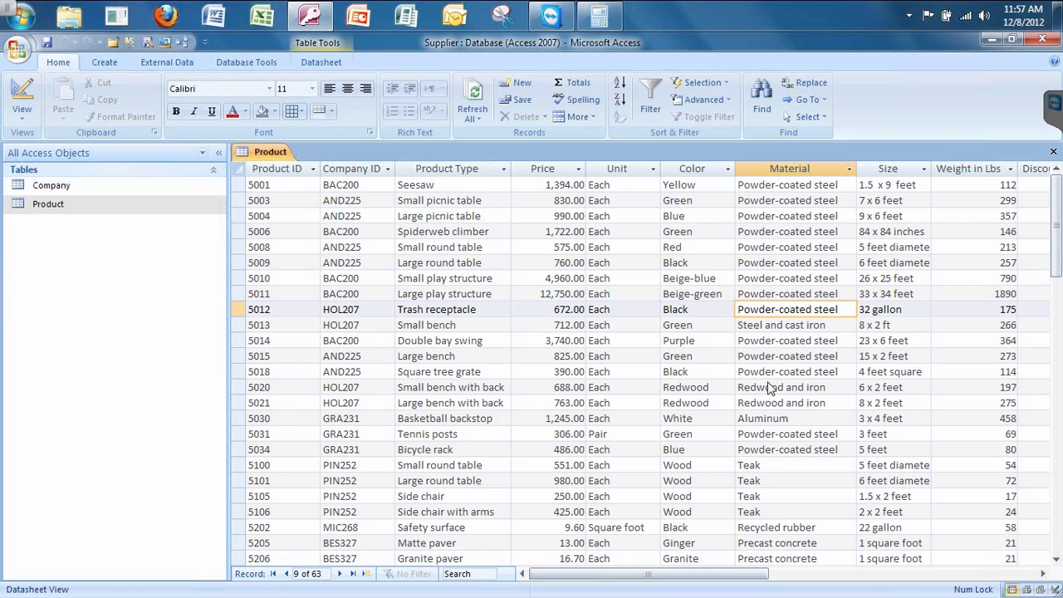
# Step: Examine the Material column of the Product table for repeated entries such as Powder-coated steel
pyautogui.click(771, 387)
pyautogui.click(774, 247)
pyautogui.click(765, 279)
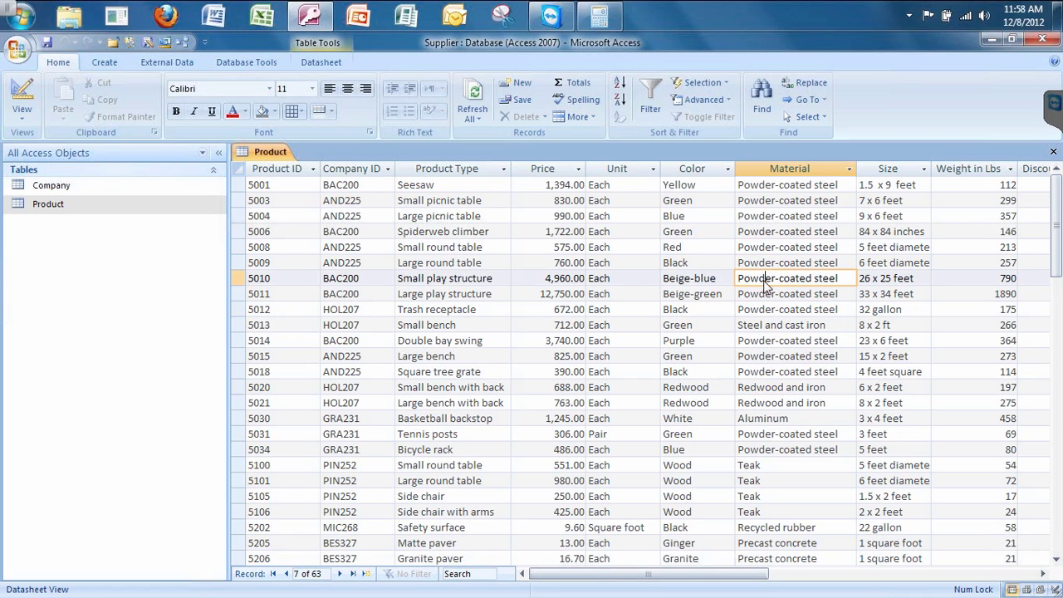
pyautogui.click(771, 203)
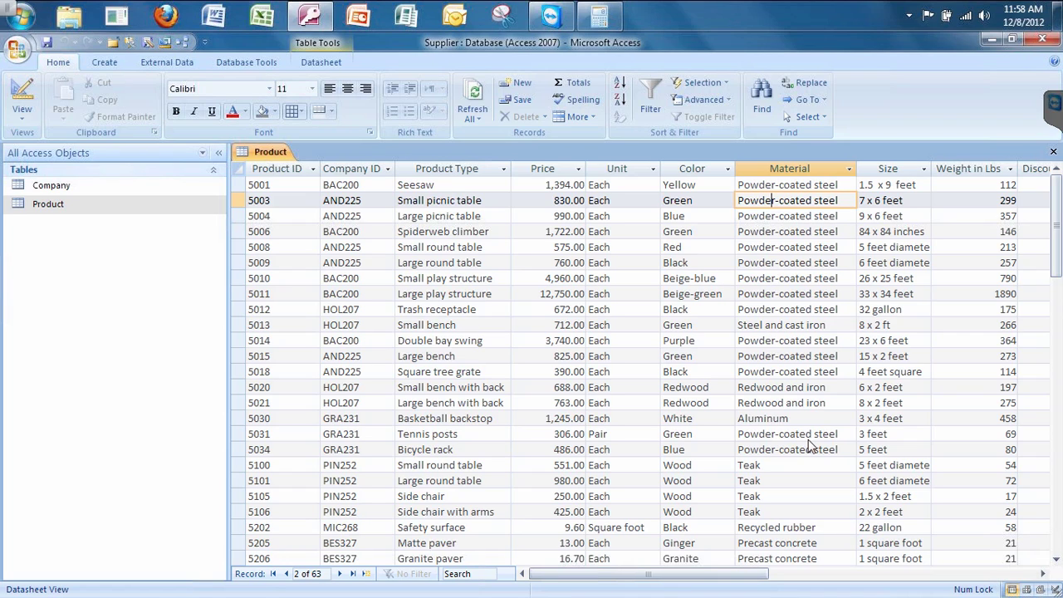
pyautogui.click(789, 231)
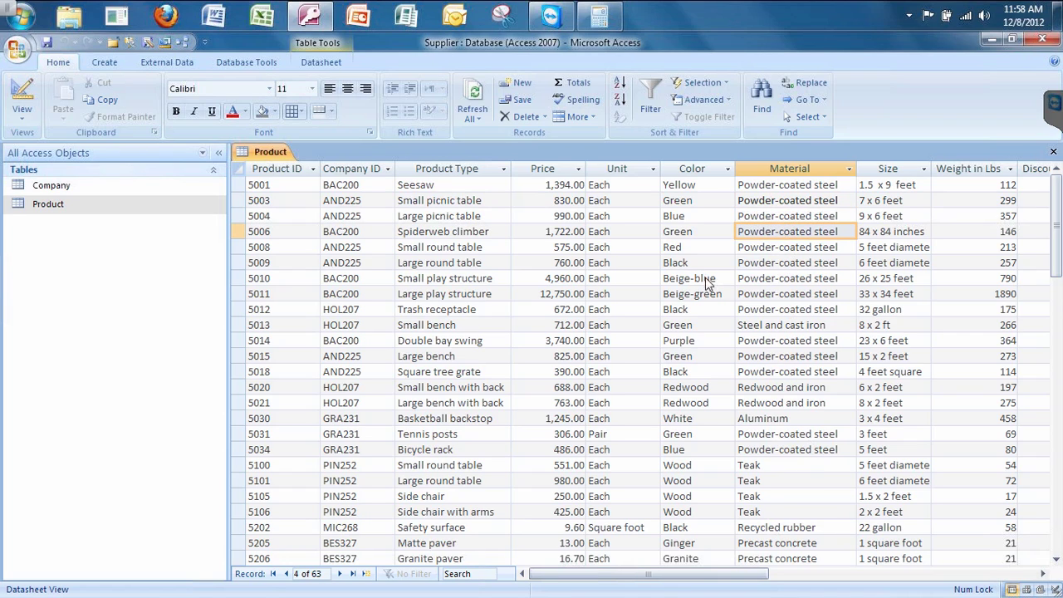
pyautogui.click(795, 278)
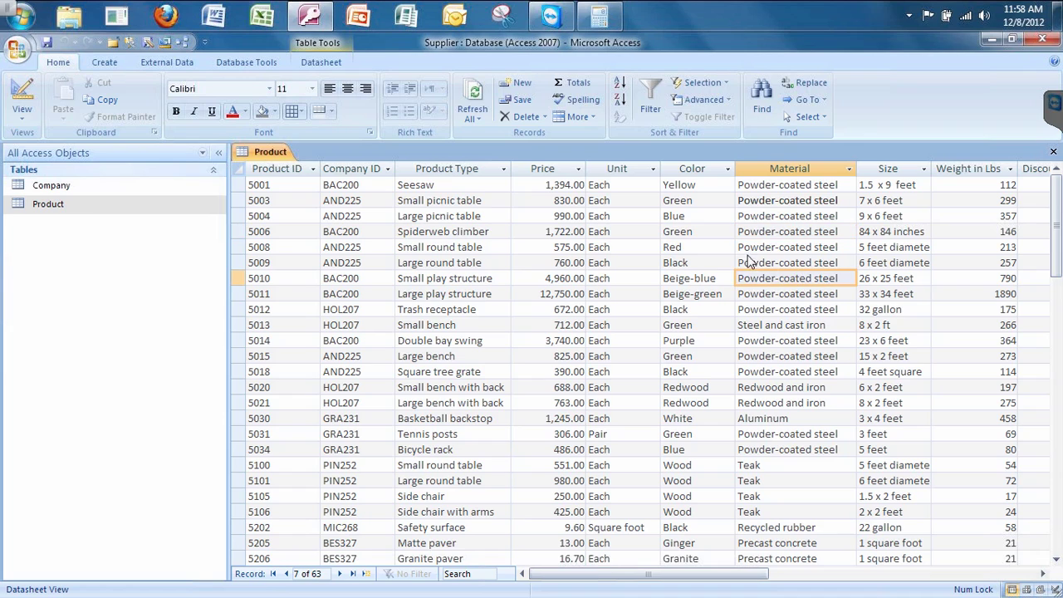
pyautogui.click(809, 247)
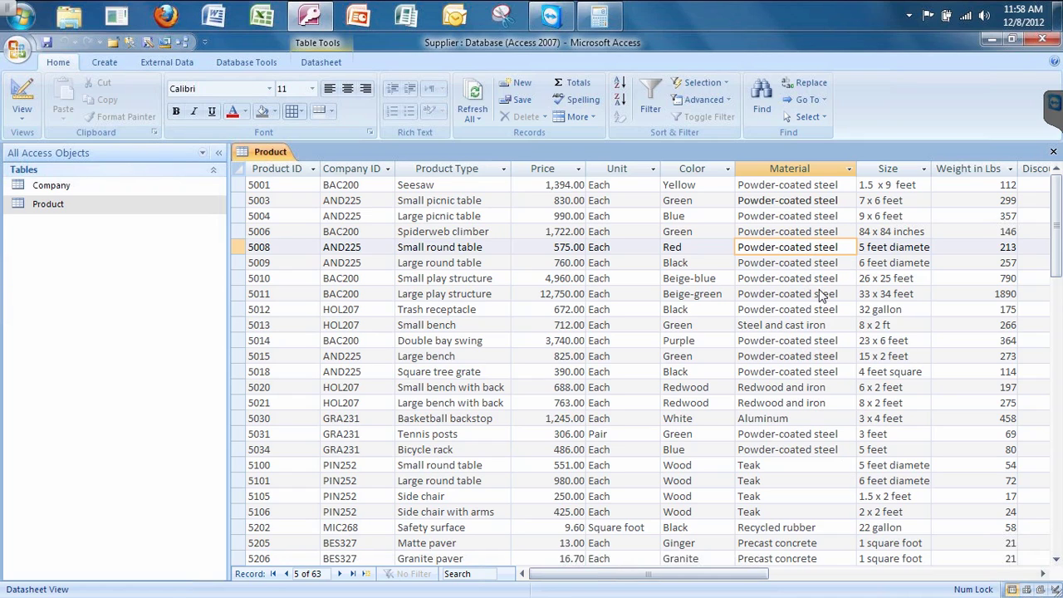
pyautogui.click(779, 232)
pyautogui.click(775, 221)
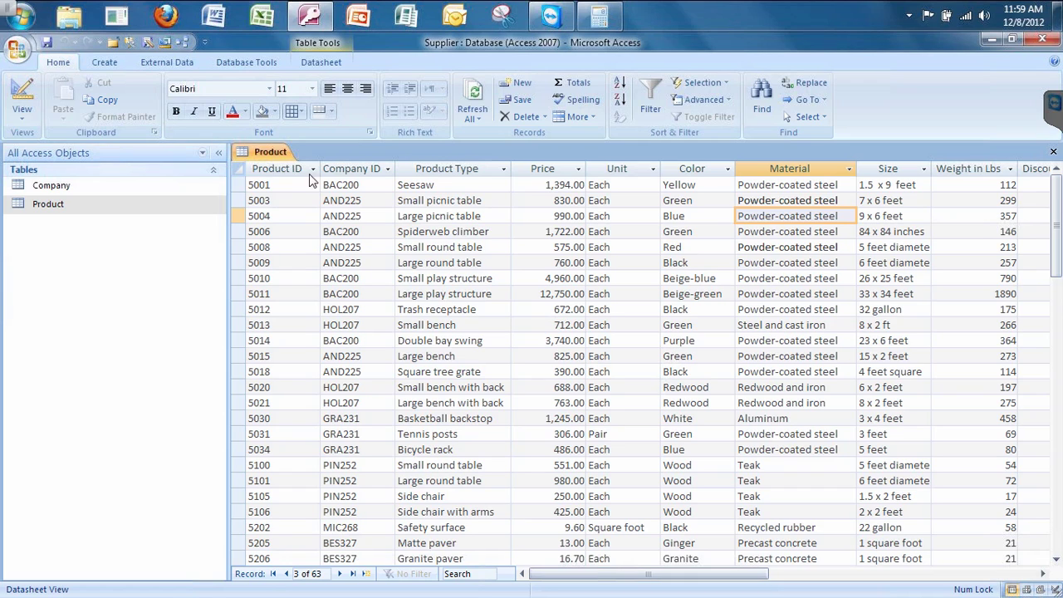
# Step: Set up an Excel Workbook export of the Product table with formatting and layout, opening the destination file on completion
pyautogui.click(143, 65)
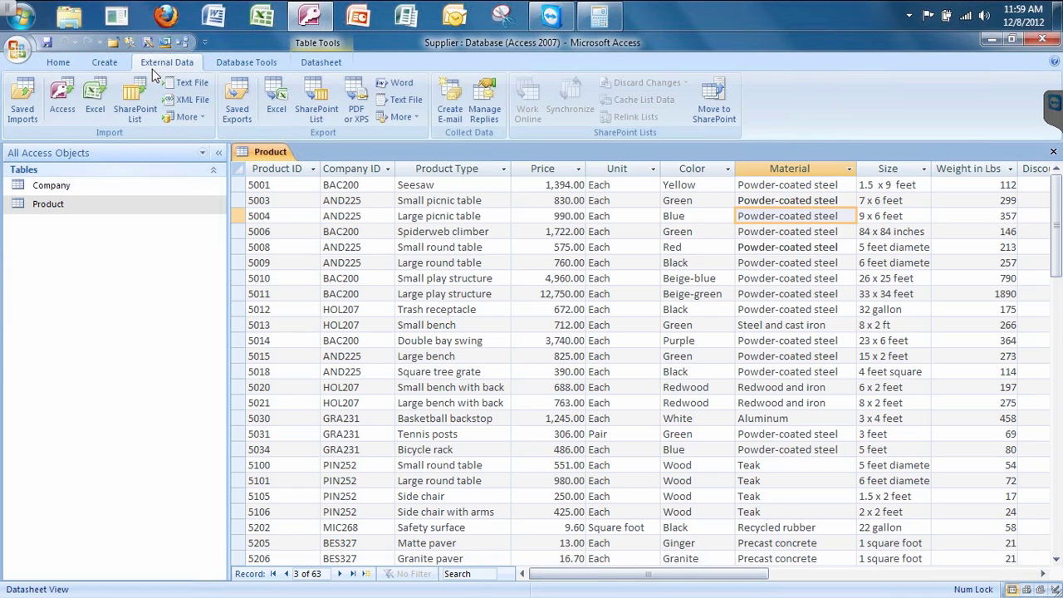
pyautogui.click(281, 104)
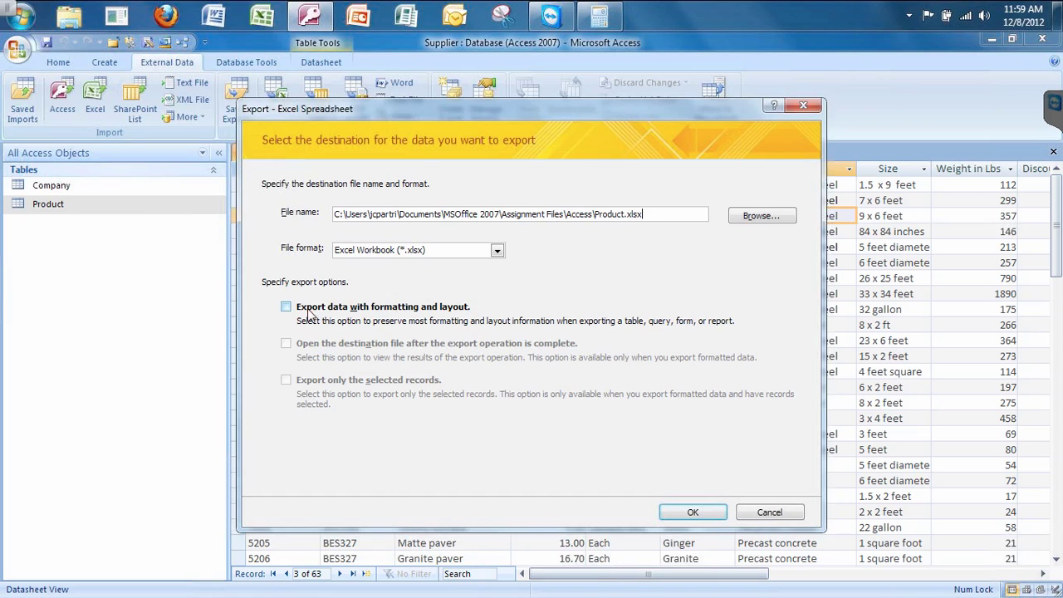
pyautogui.click(308, 310)
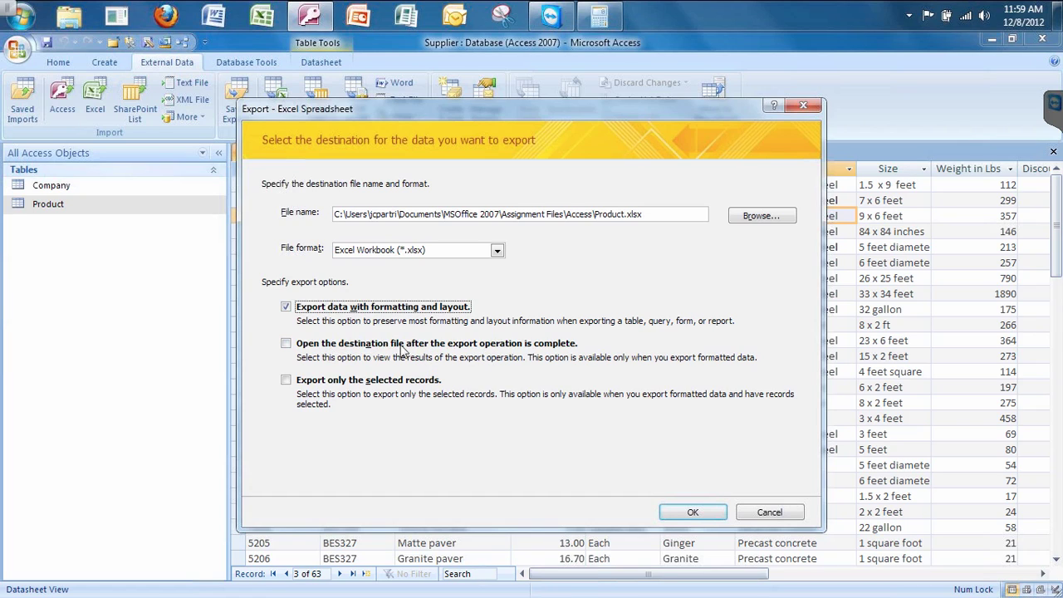
pyautogui.click(293, 345)
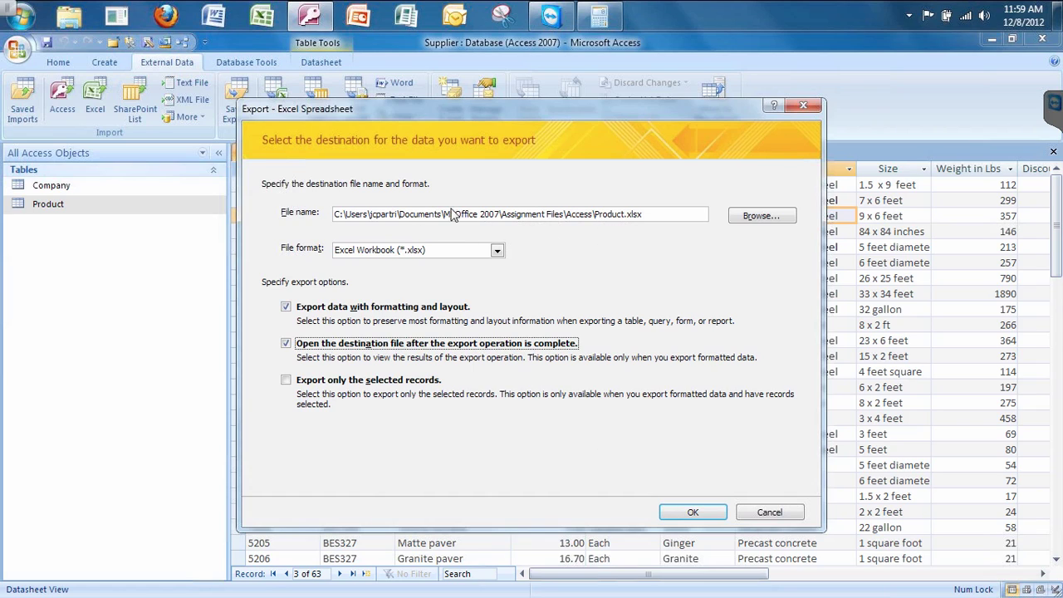
# Step: Choose the Desktop as the destination for the Product workbook and run the export
pyautogui.click(759, 216)
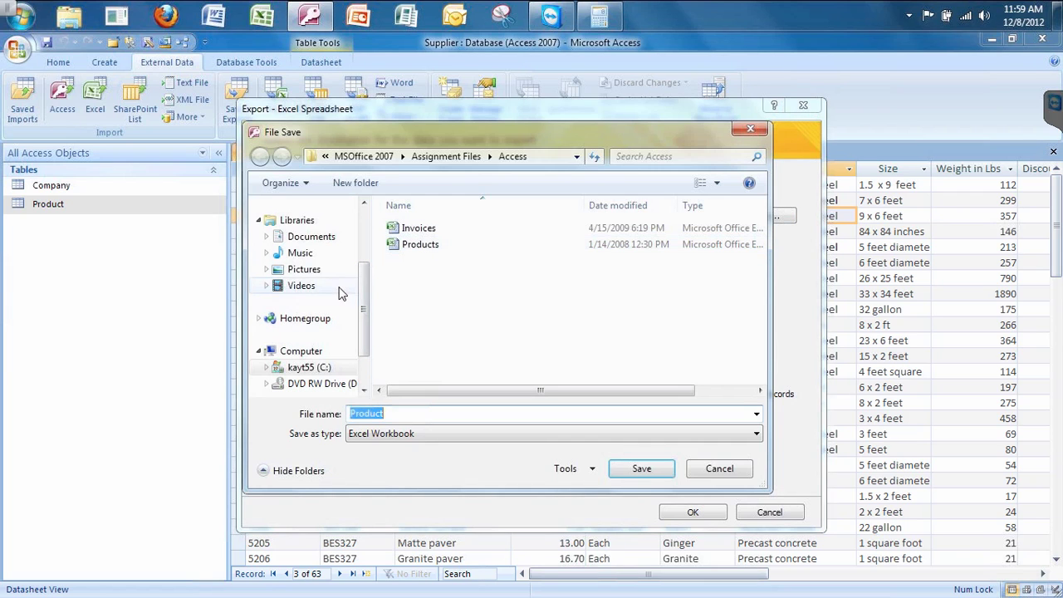
pyautogui.moveTo(364, 303); pyautogui.dragTo(363, 246)
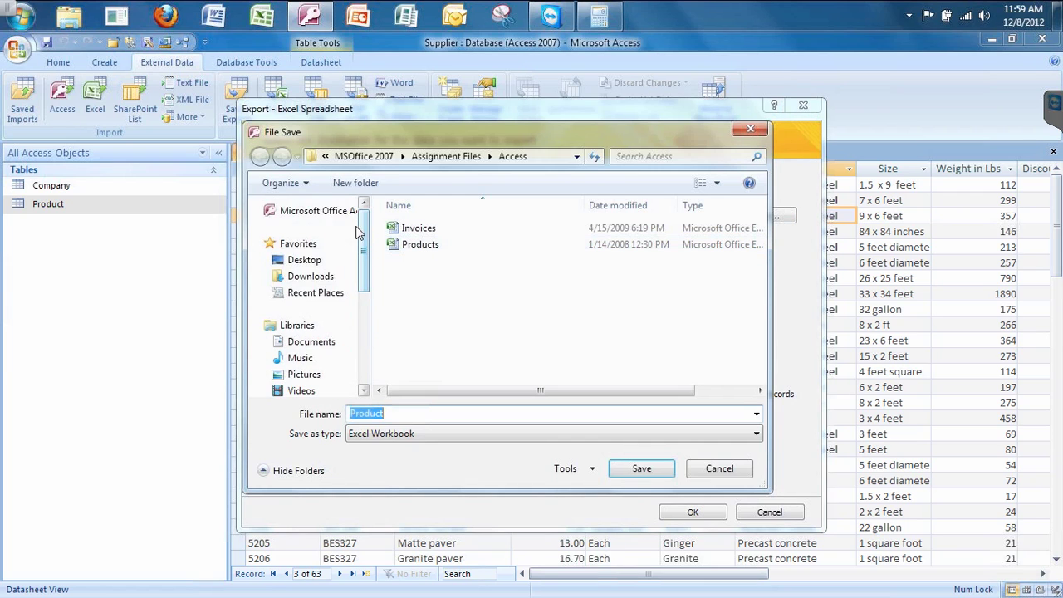
pyautogui.click(304, 260)
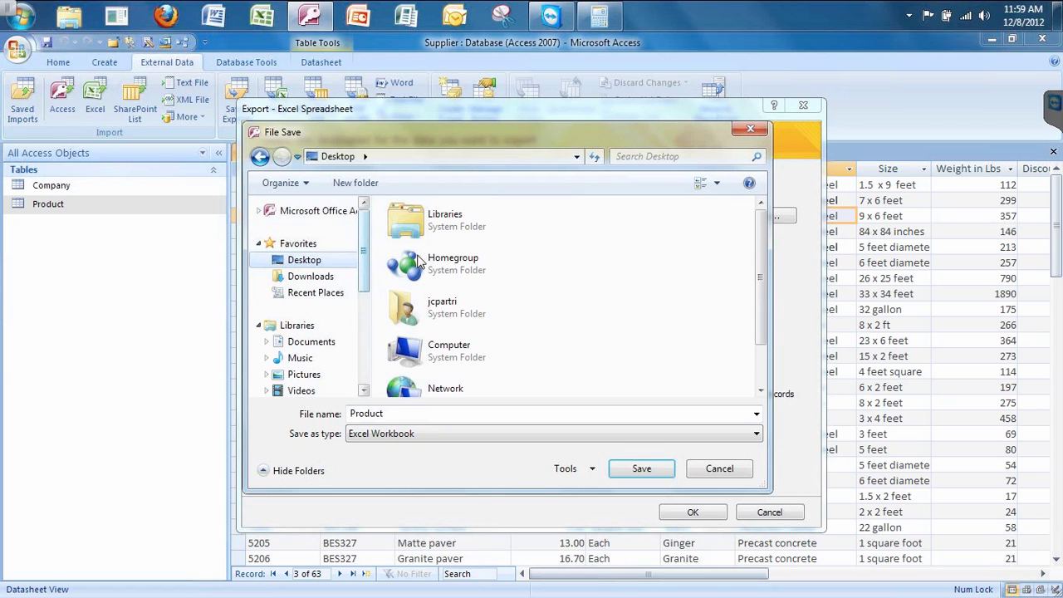
pyautogui.click(638, 470)
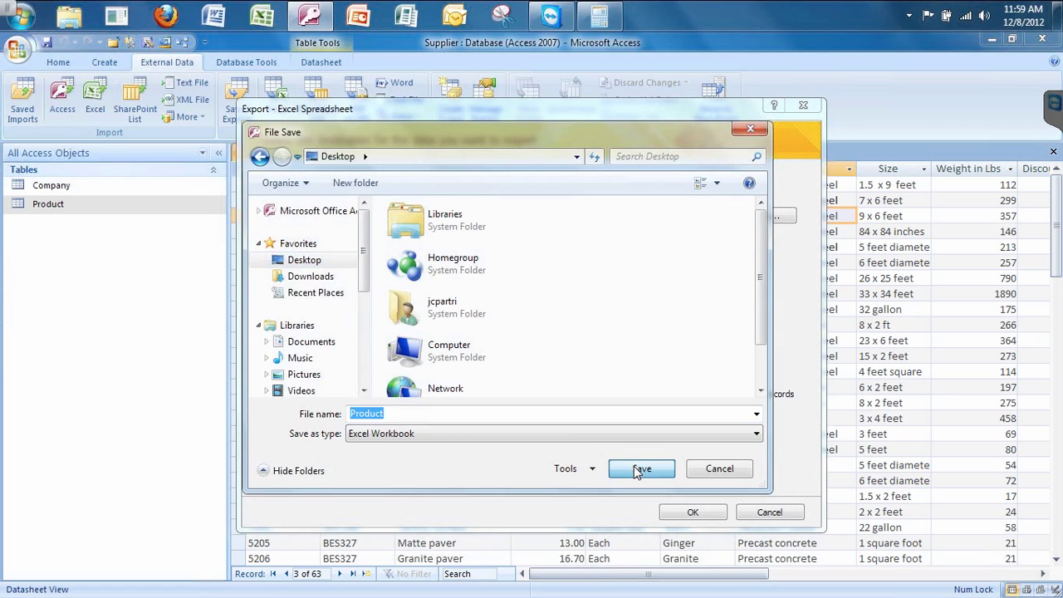
pyautogui.click(682, 513)
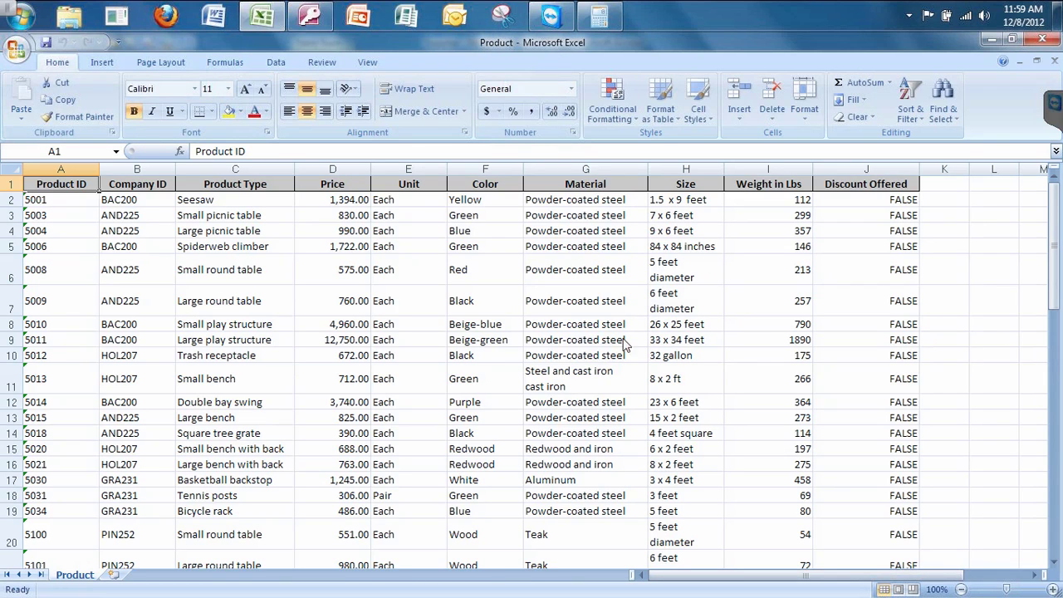
pyautogui.click(586, 325)
pyautogui.click(391, 307)
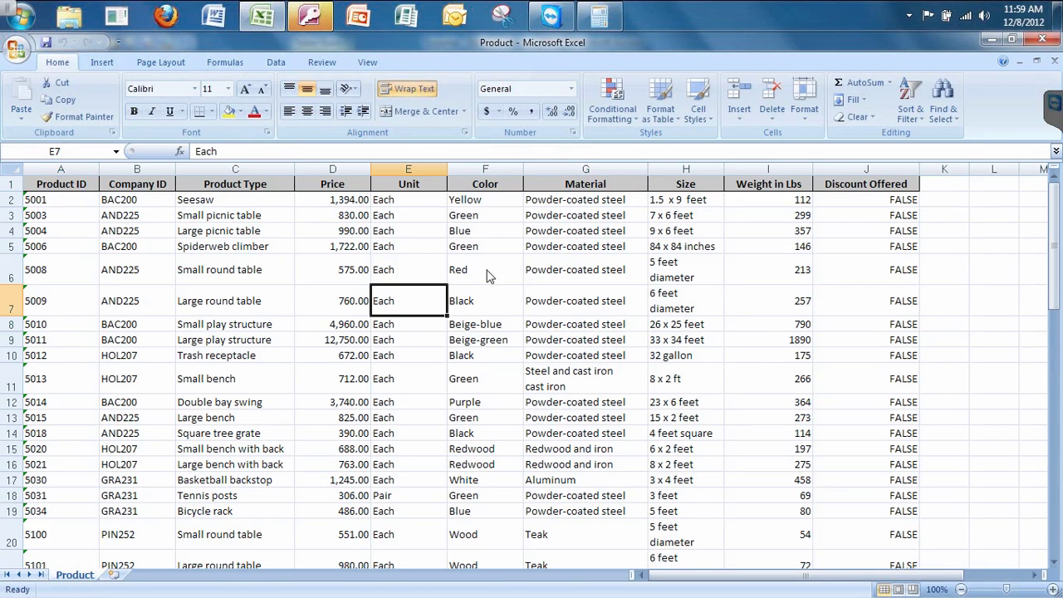
pyautogui.click(564, 248)
pyautogui.click(691, 246)
pyautogui.click(749, 251)
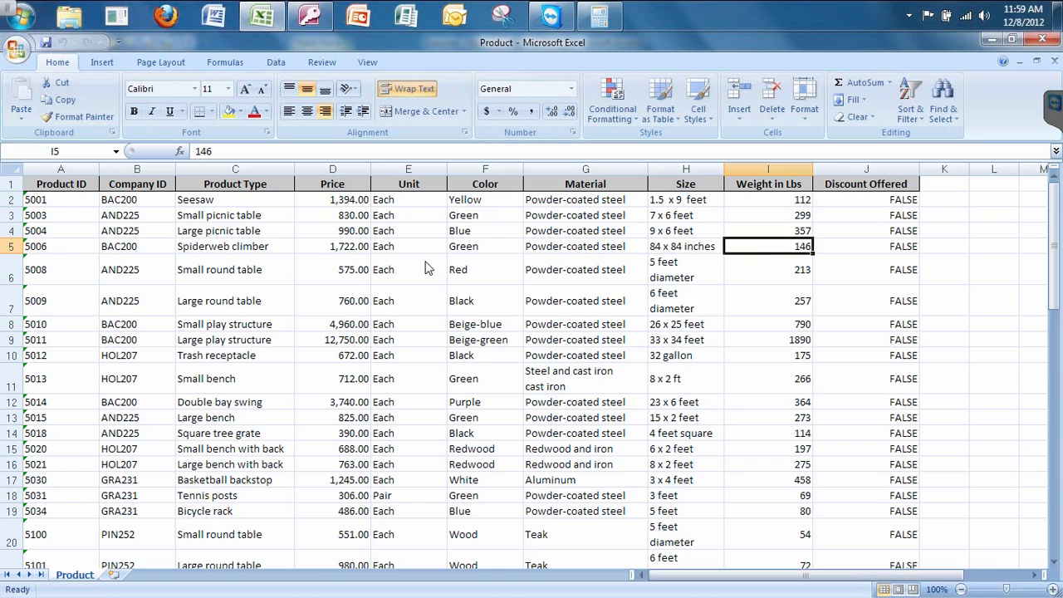
pyautogui.click(569, 260)
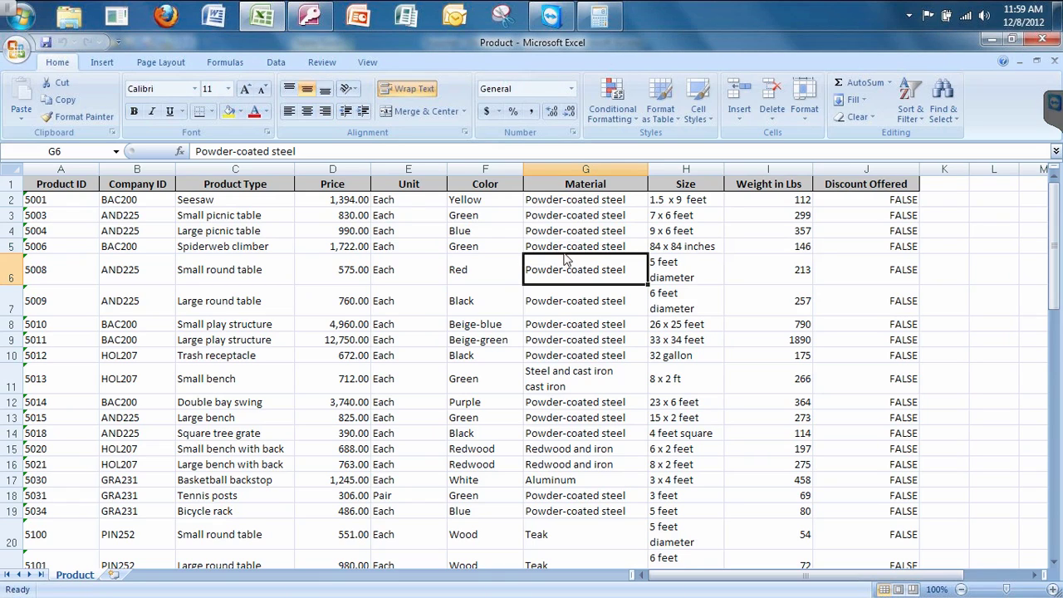
# Step: Delete every column except Material: Size through Discount Offered, and Product ID through Color
pyautogui.moveTo(661, 168); pyautogui.dragTo(837, 163)
pyautogui.rightClick(837, 164)
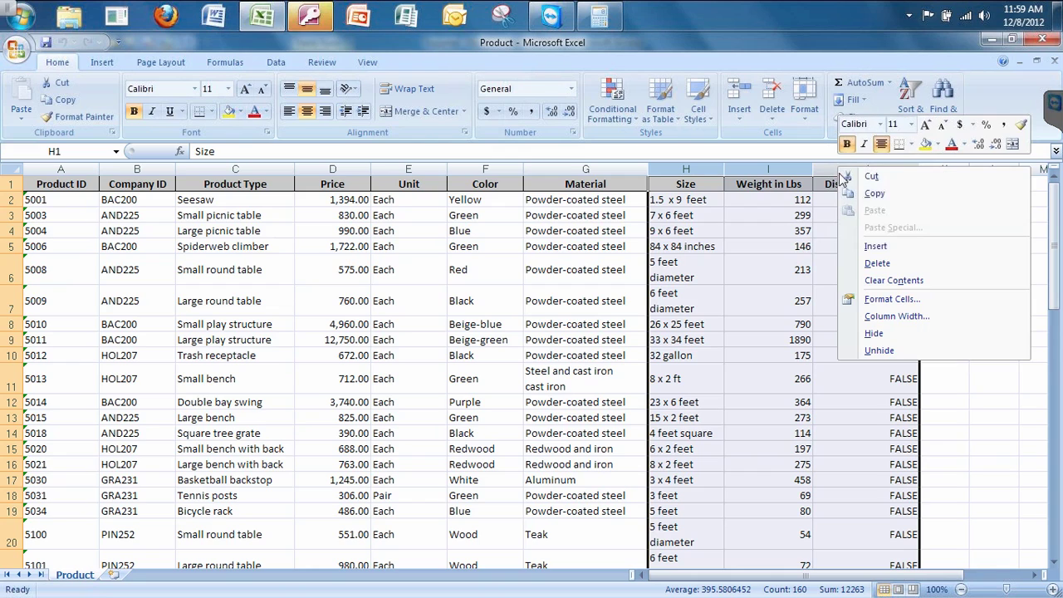
pyautogui.click(880, 263)
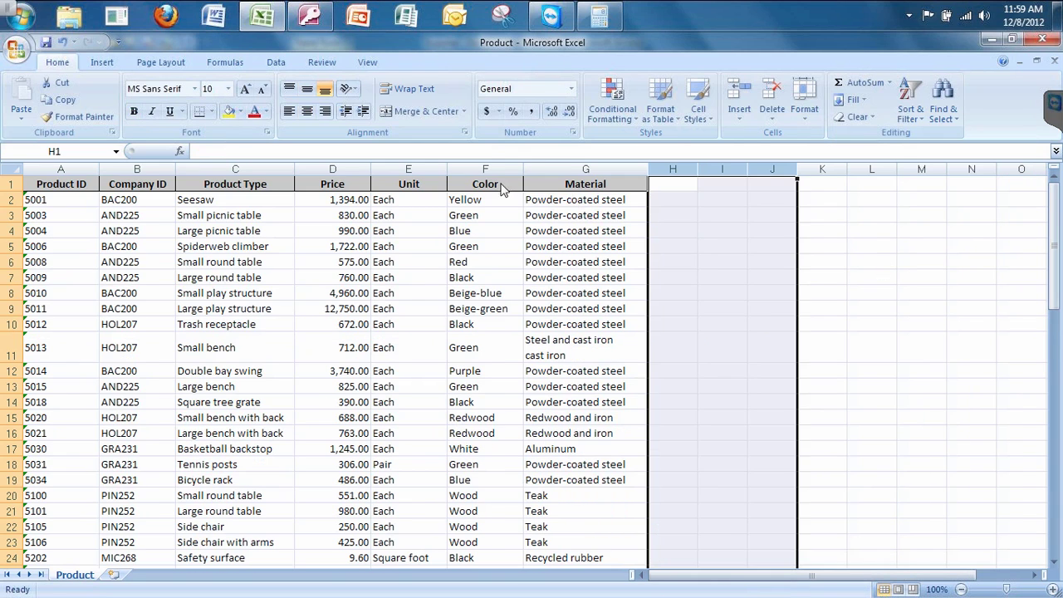
pyautogui.moveTo(490, 169); pyautogui.dragTo(82, 175)
pyautogui.rightClick(83, 174)
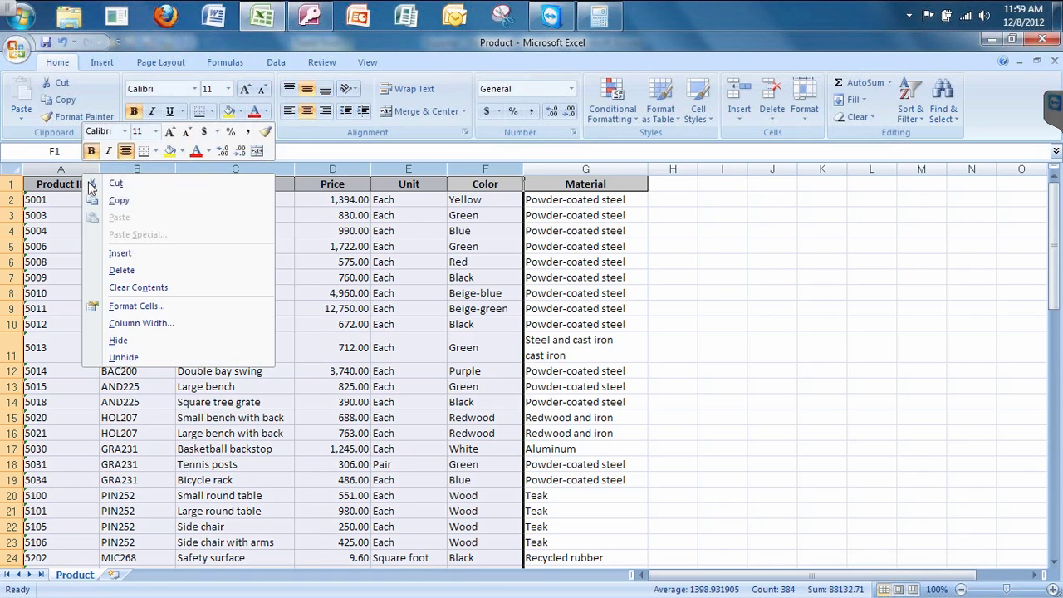
pyautogui.click(135, 272)
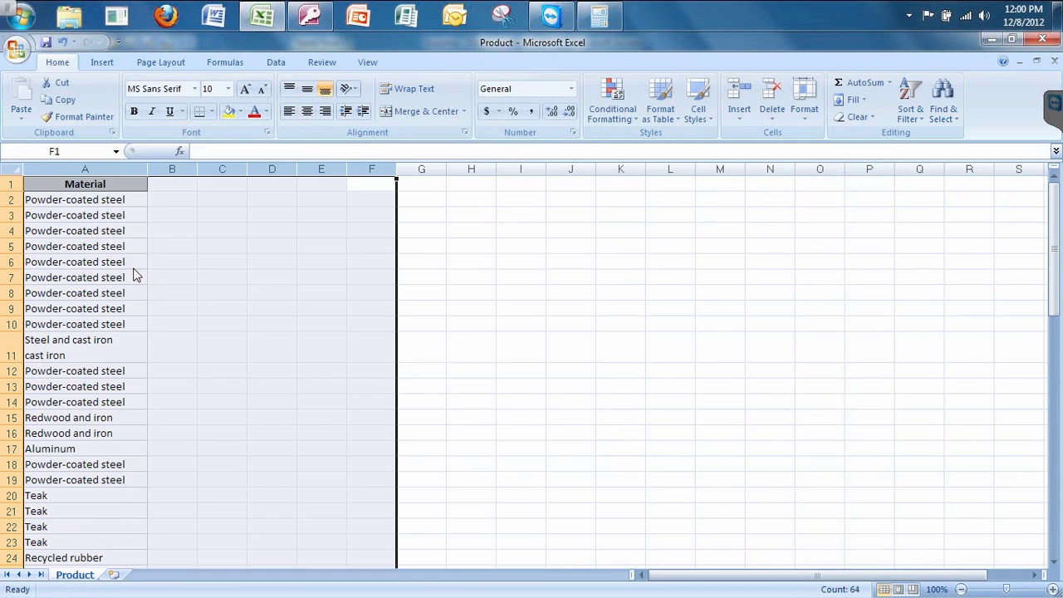
pyautogui.click(184, 245)
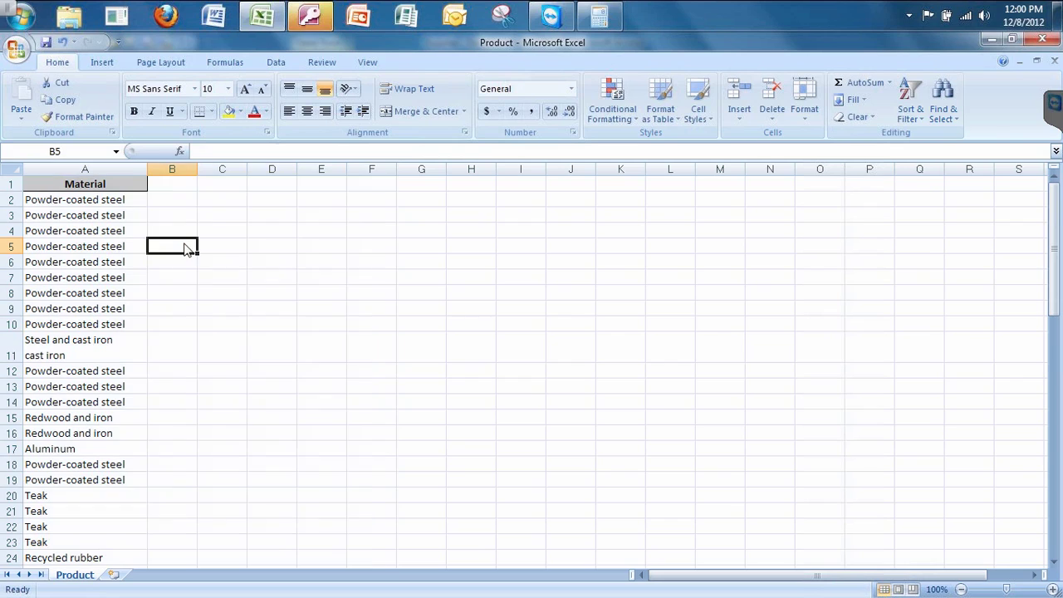
pyautogui.click(127, 232)
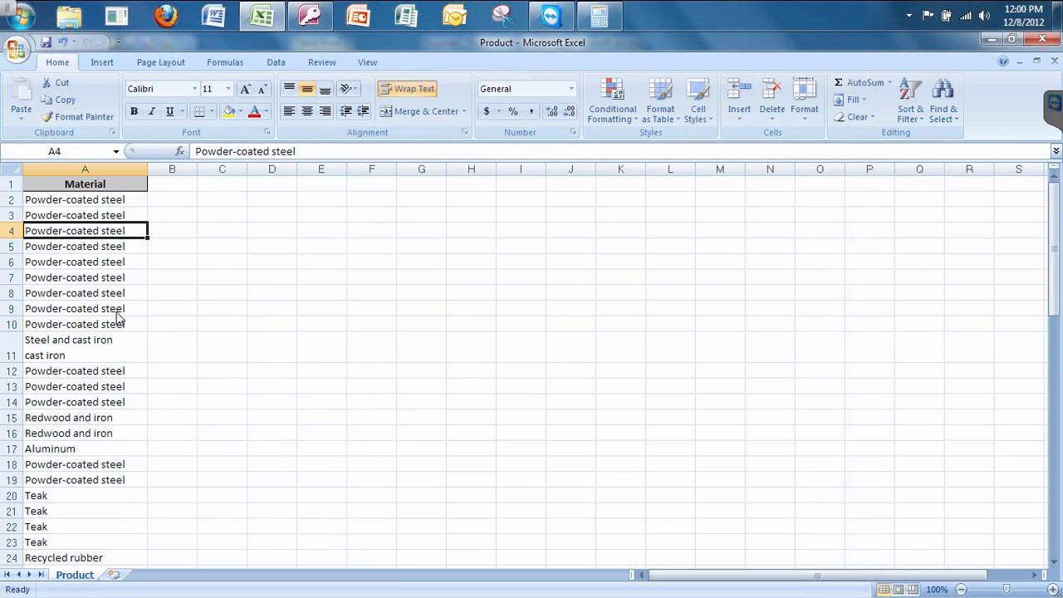
pyautogui.click(97, 262)
pyautogui.click(74, 217)
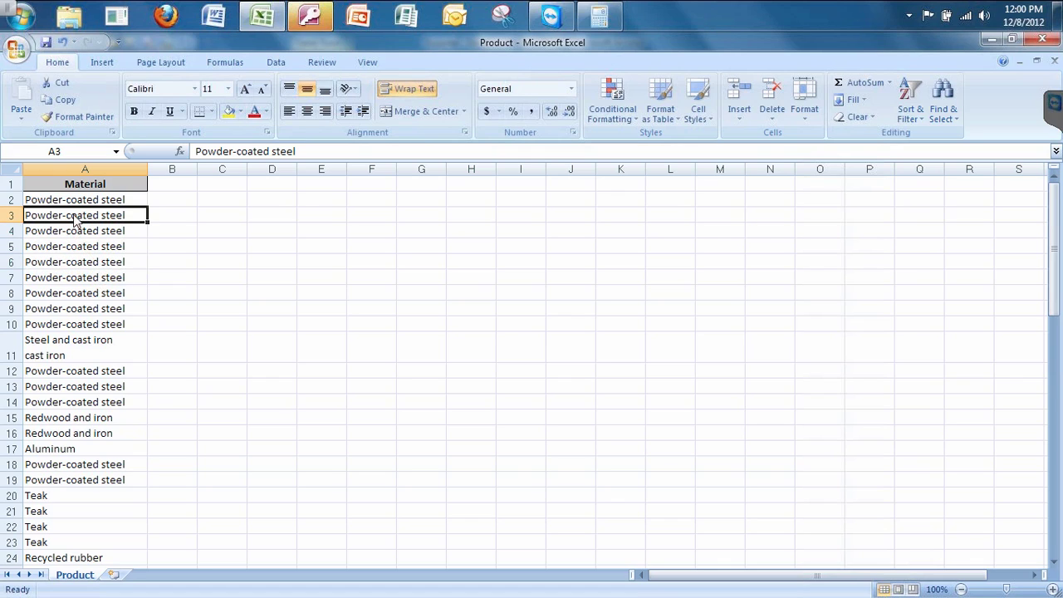
pyautogui.click(76, 266)
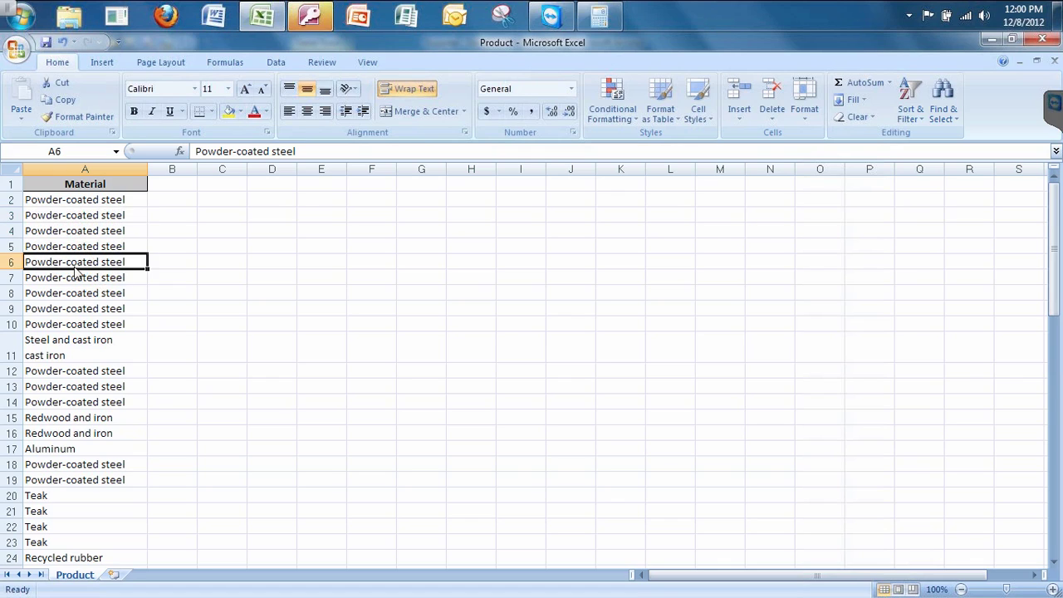
pyautogui.click(46, 218)
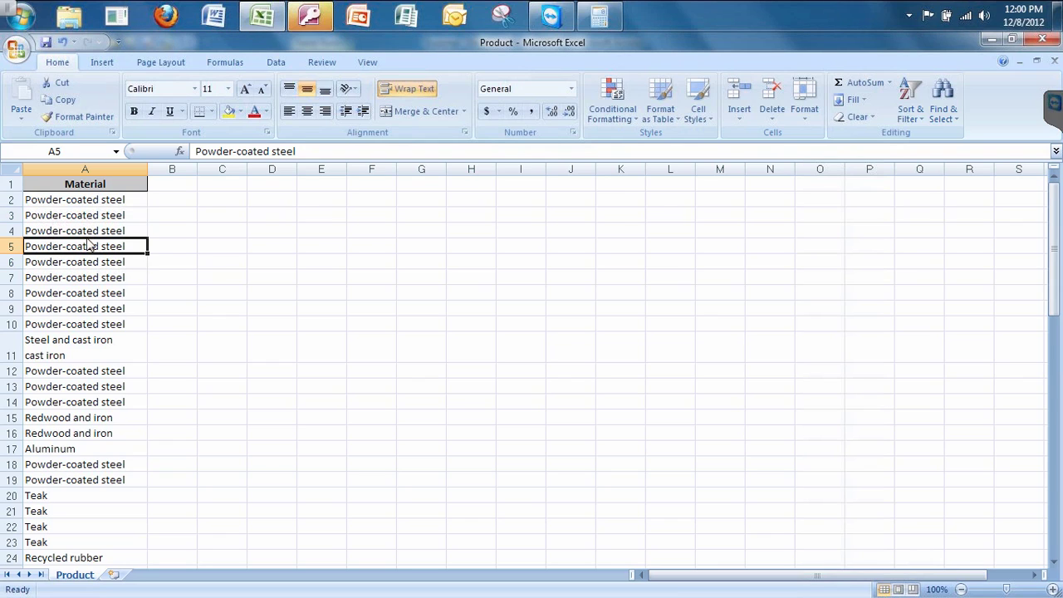
# Step: Delete rows 3 to 10, which repeat the Powder-coated steel entry in row 2
pyautogui.click(10, 219)
pyautogui.moveTo(10, 241); pyautogui.dragTo(13, 329)
pyautogui.rightClick(13, 329)
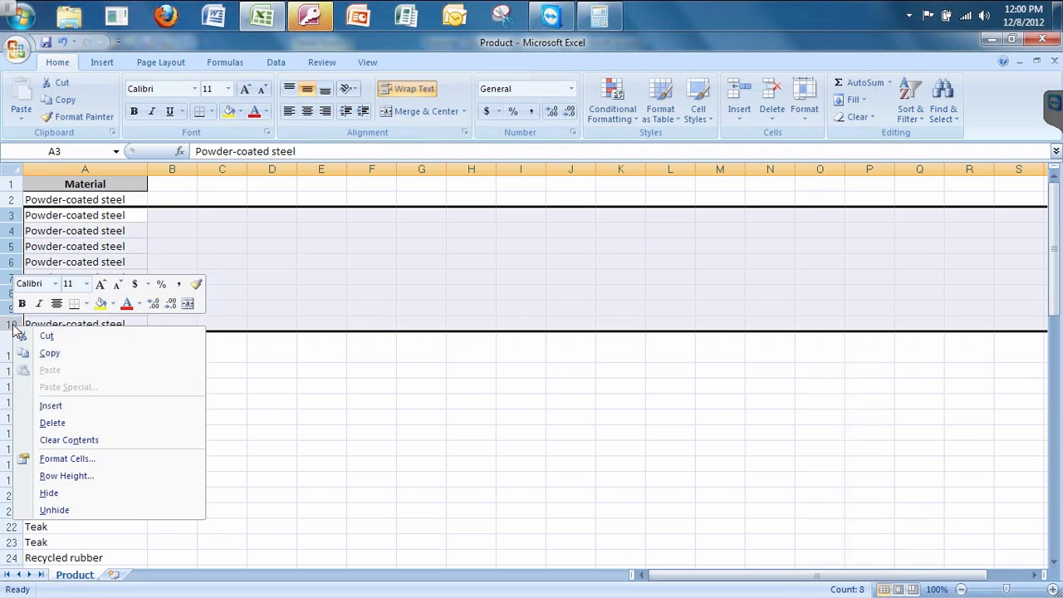
pyautogui.click(51, 424)
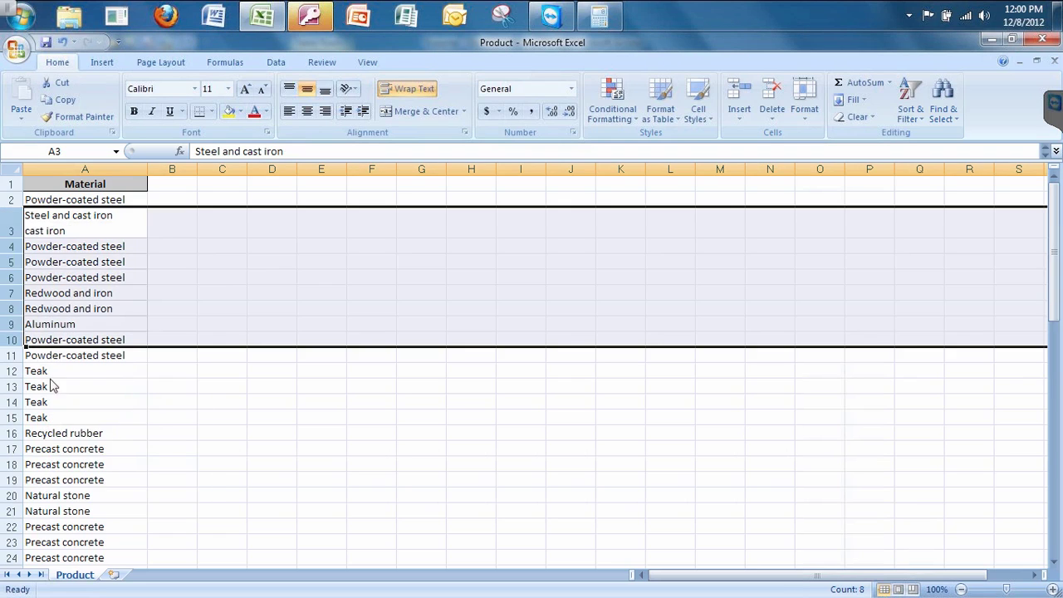
# Step: Delete rows 4 and 5, duplicate Powder-coated steel entries below Steel and cast iron
pyautogui.click(59, 262)
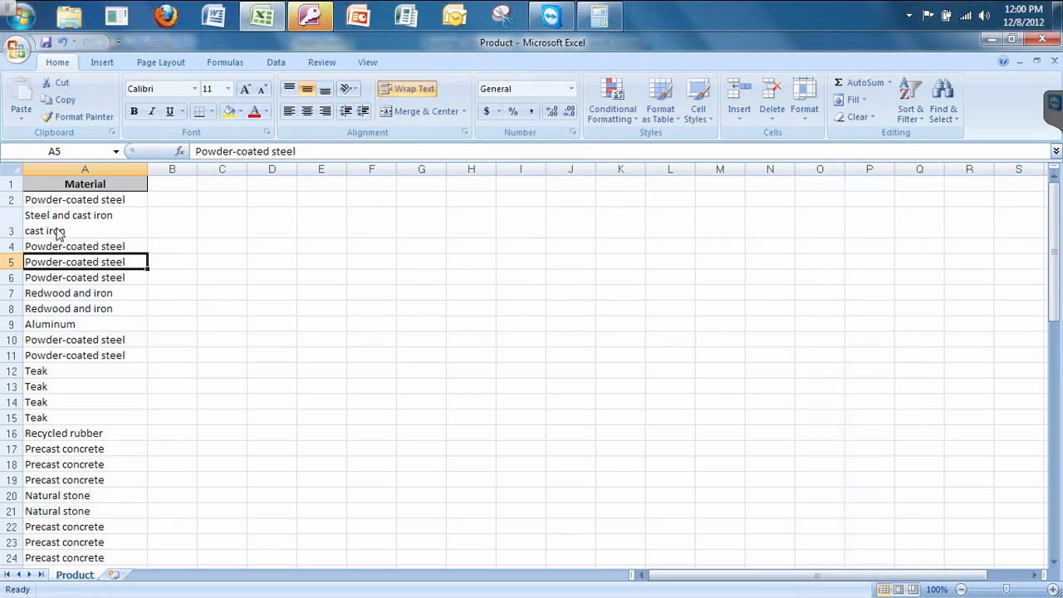
pyautogui.moveTo(9, 247); pyautogui.dragTo(10, 262)
pyautogui.rightClick(10, 263)
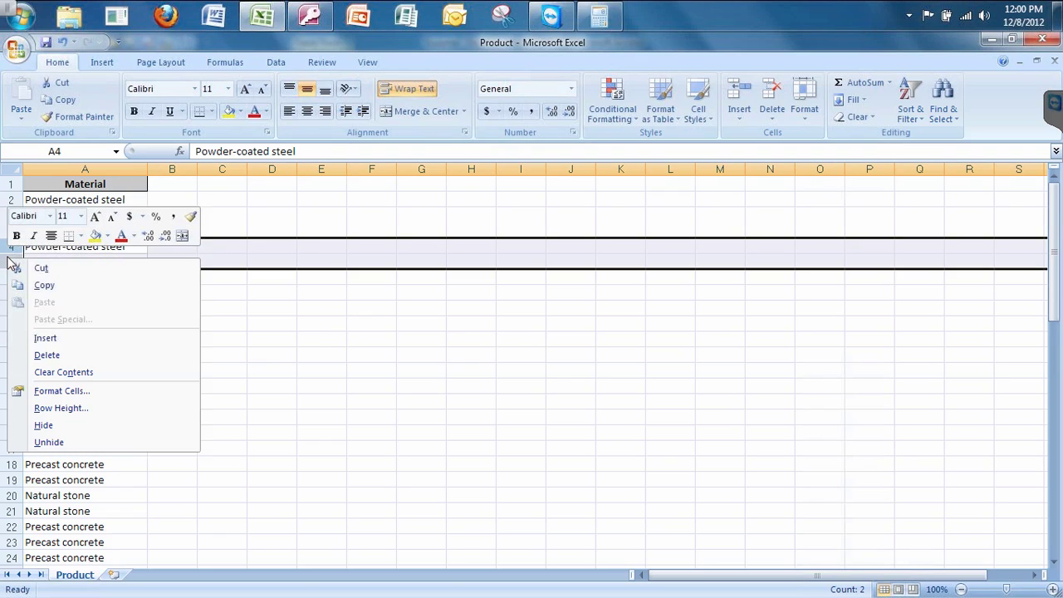
pyautogui.click(46, 354)
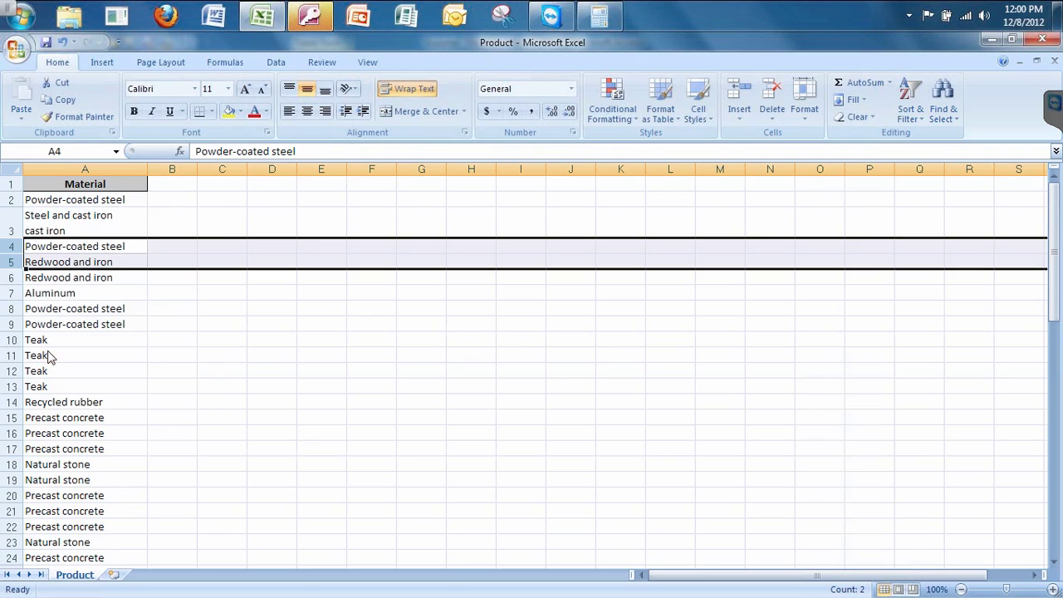
# Step: Delete row 4, the duplicate Powder-coated steel entry directly above Redwood and iron
pyautogui.click(48, 264)
pyautogui.click(8, 247)
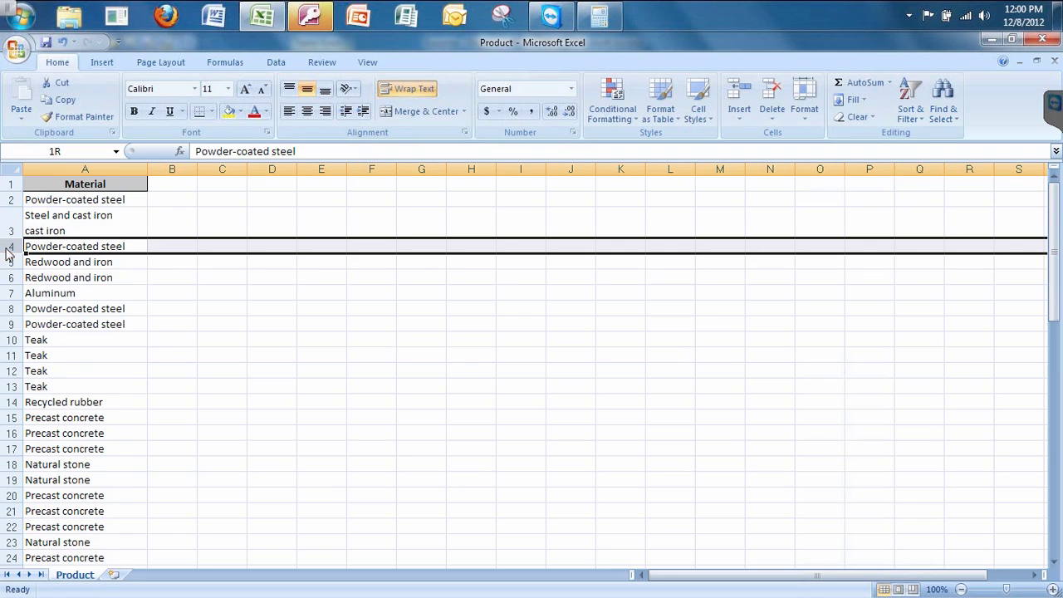
pyautogui.rightClick(8, 247)
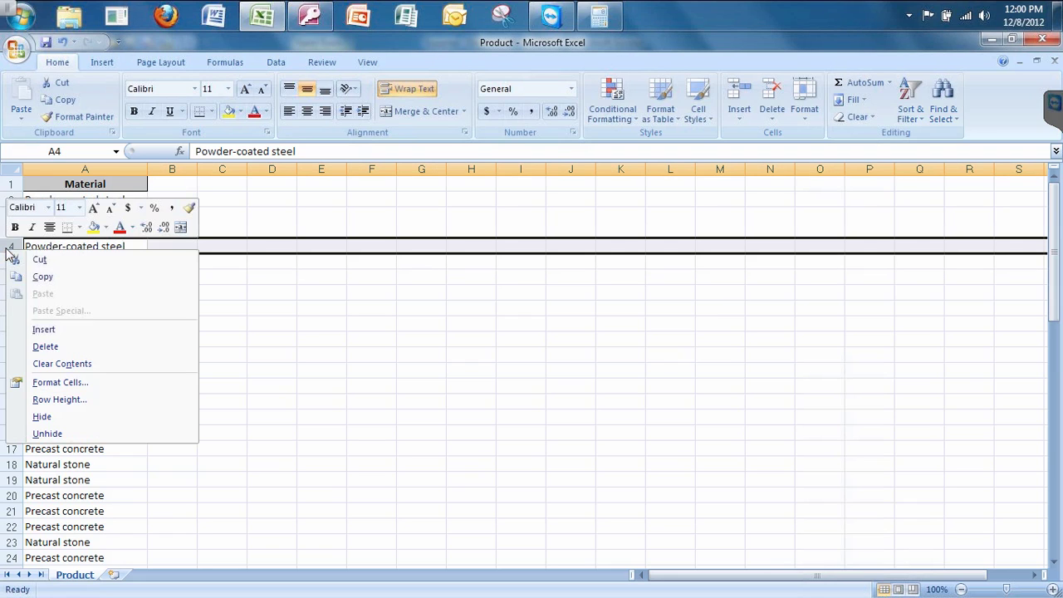
pyautogui.click(37, 347)
pyautogui.click(47, 264)
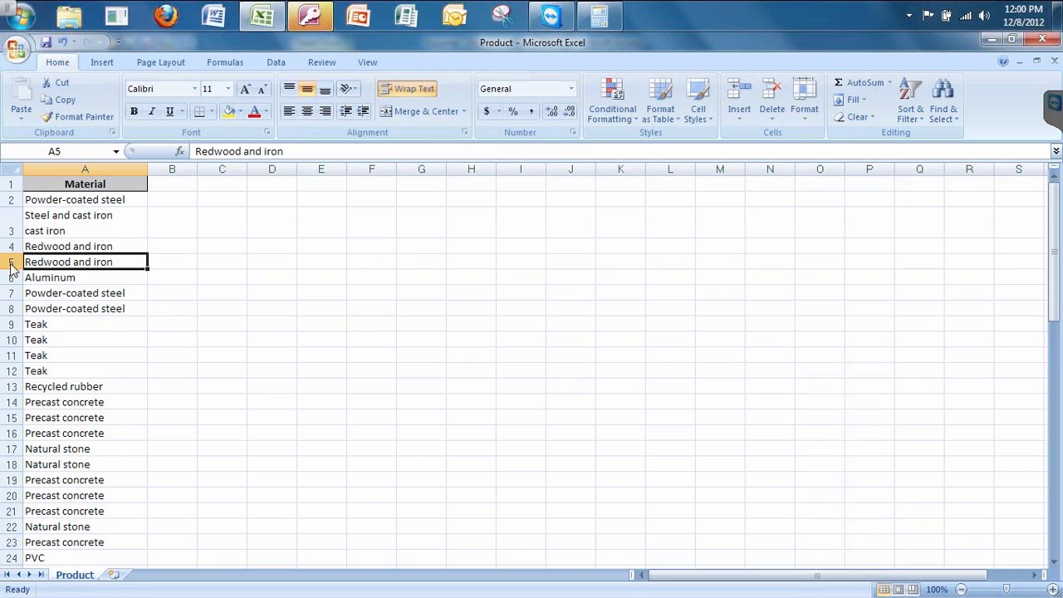
# Step: Delete row 5, the duplicate Redwood and iron, and the two repeated Powder-coated steel rows directly below Aluminum
pyautogui.rightClick(10, 264)
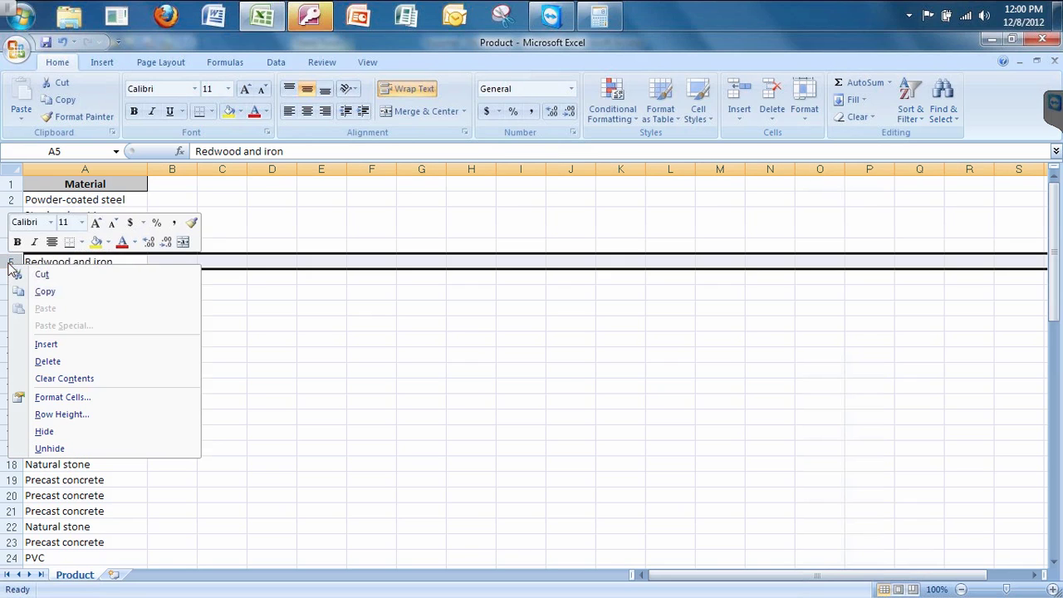
pyautogui.click(42, 362)
pyautogui.click(58, 294)
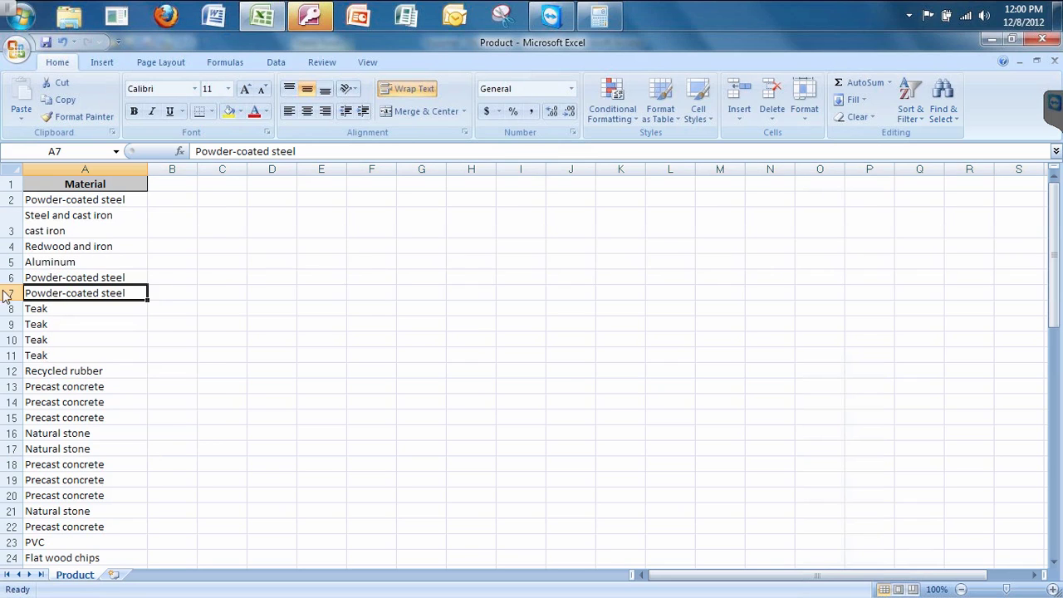
pyautogui.moveTo(12, 277); pyautogui.dragTo(12, 297)
pyautogui.rightClick(11, 297)
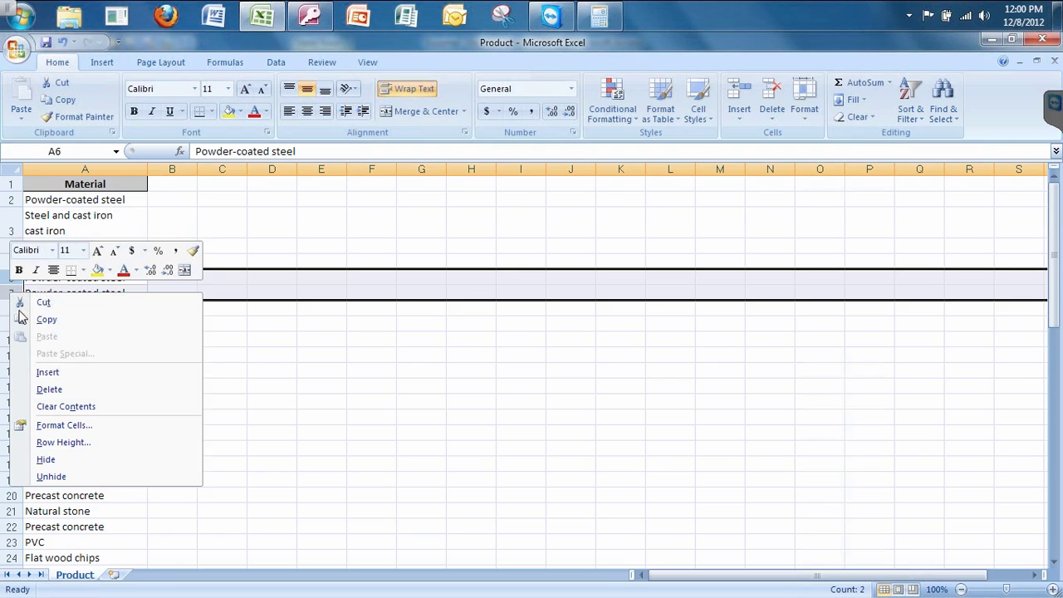
pyautogui.click(48, 390)
# Step: Delete rows 7 to 9, which repeat the Teak entry in row 6
pyautogui.click(60, 324)
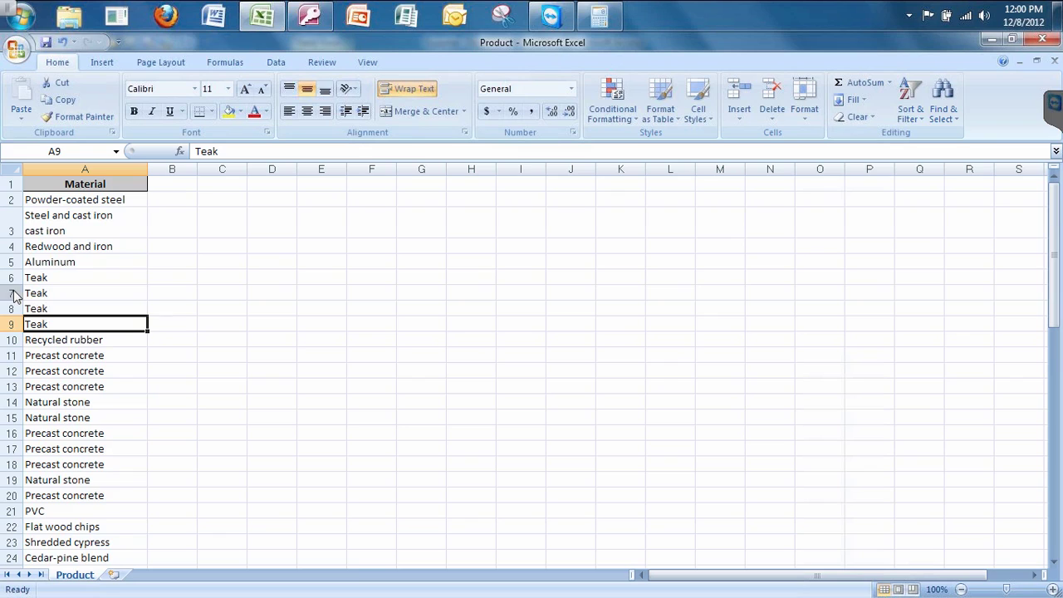
pyautogui.moveTo(12, 295); pyautogui.dragTo(11, 328)
pyautogui.click(36, 325)
pyautogui.rightClick(11, 326)
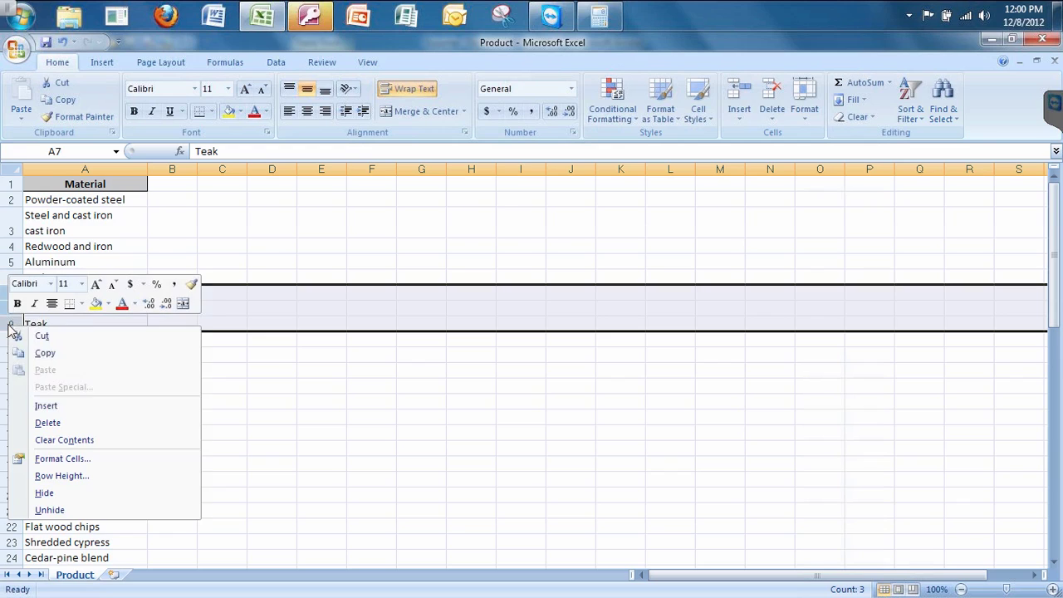
pyautogui.click(60, 422)
# Step: Delete rows 9 and 10, which repeat the Precast concrete entry in row 8
pyautogui.click(81, 341)
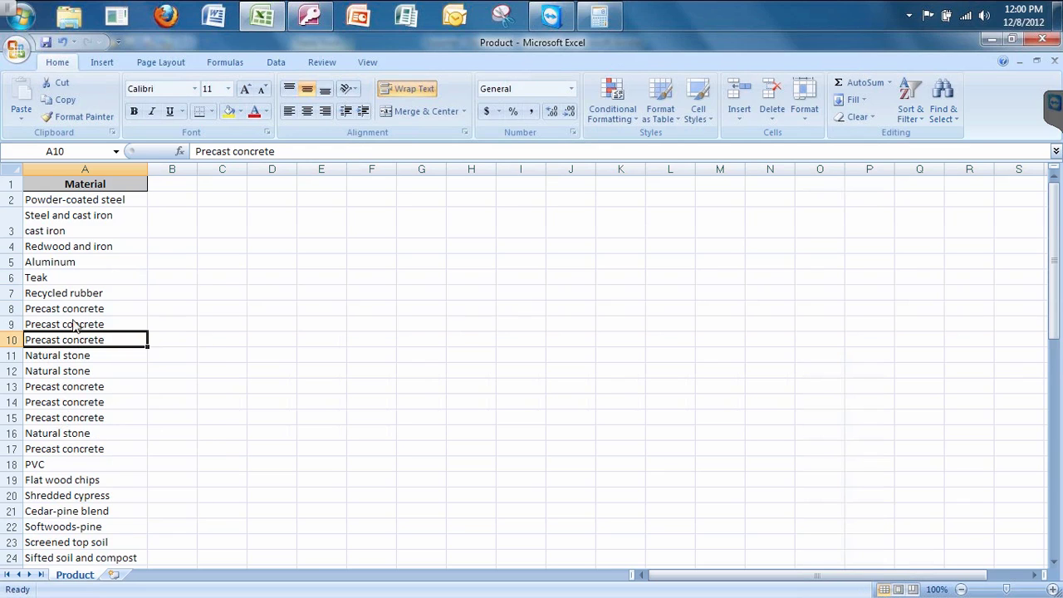
pyautogui.click(11, 324)
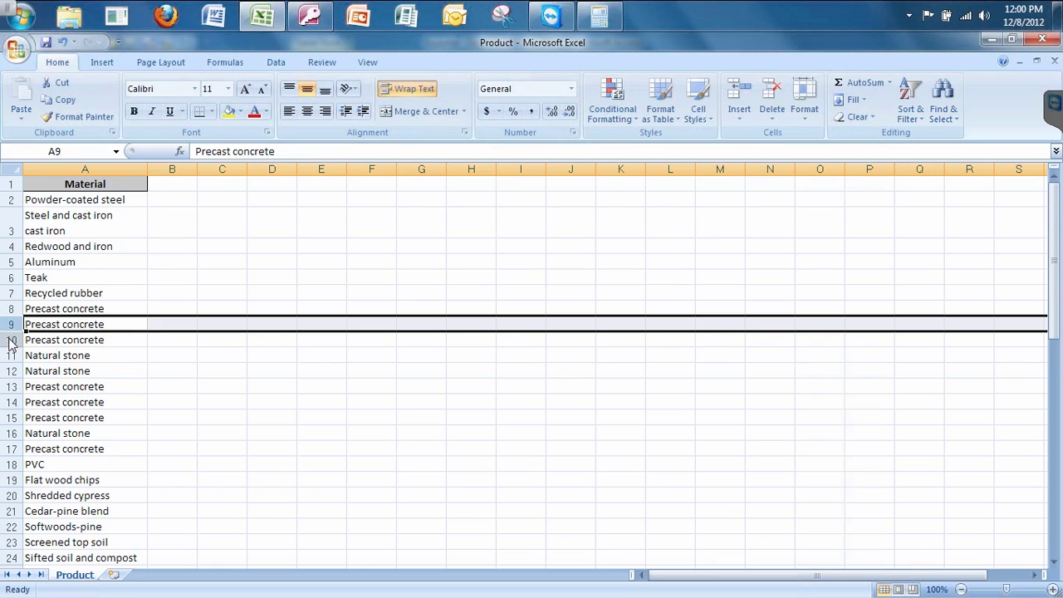
pyautogui.click(11, 339)
pyautogui.moveTo(11, 325); pyautogui.dragTo(11, 340)
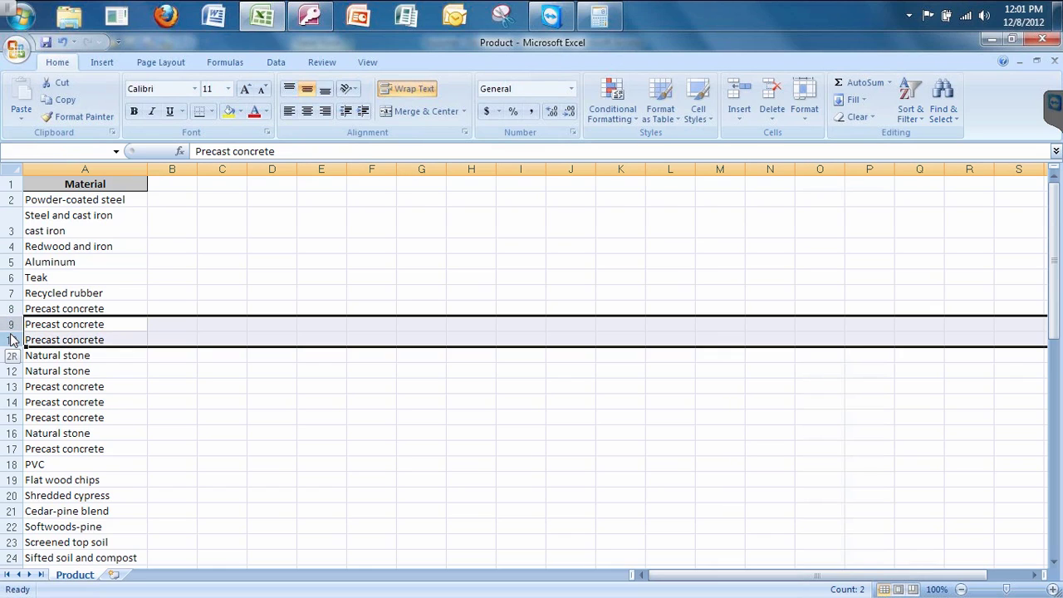
pyautogui.rightClick(12, 340)
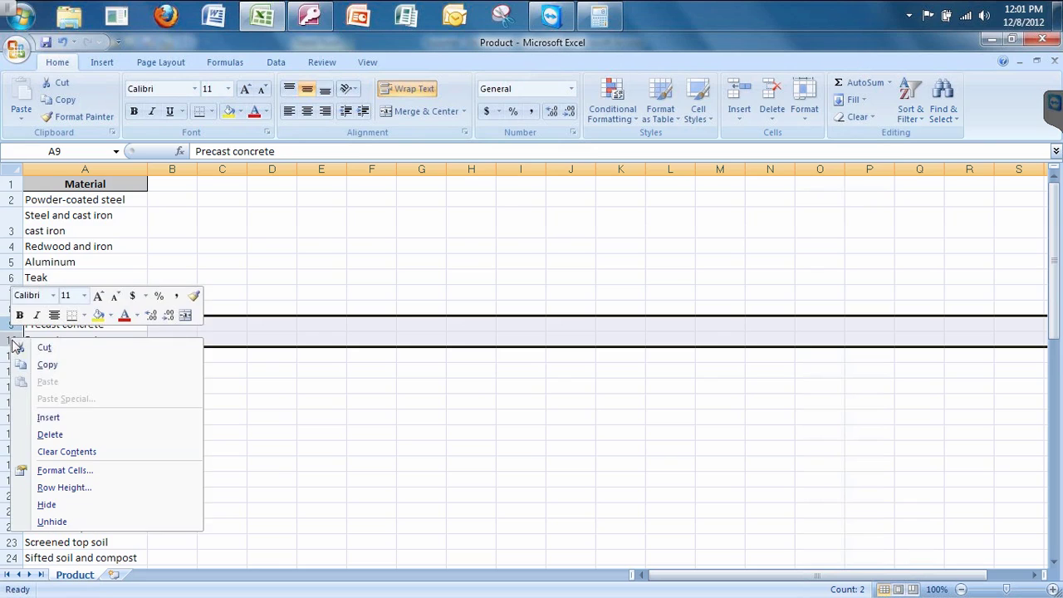
pyautogui.click(47, 433)
# Step: Delete row 10, which repeats the Natural stone entry in row 9
pyautogui.click(72, 356)
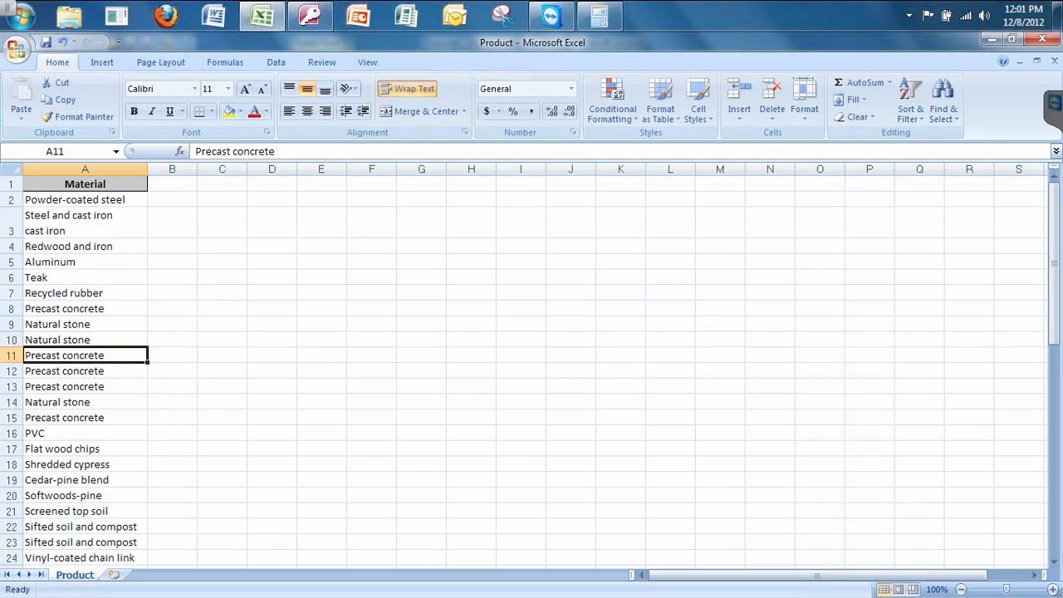
pyautogui.click(7, 341)
pyautogui.rightClick(7, 341)
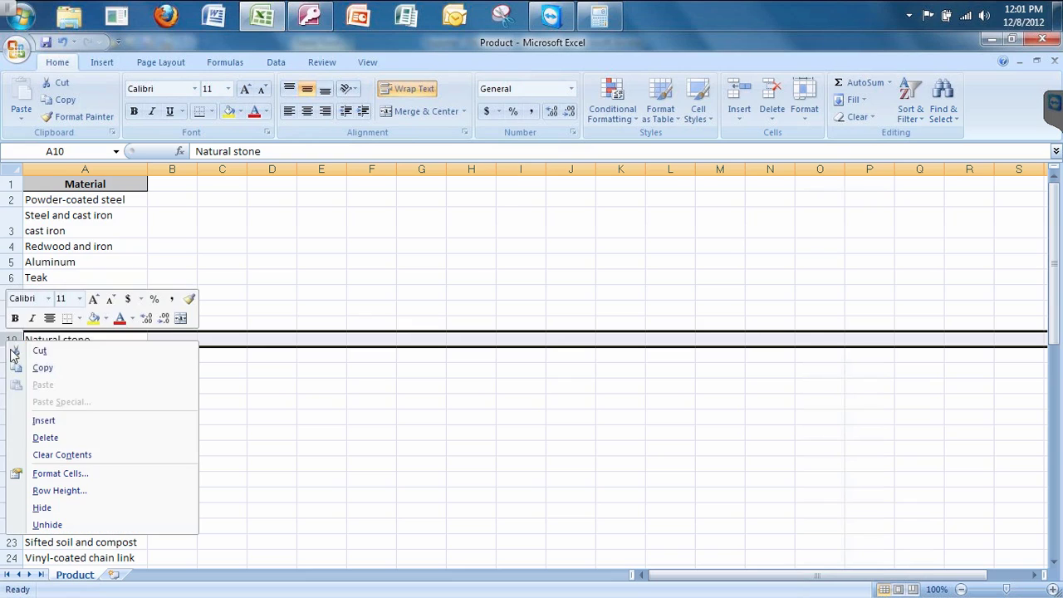
pyautogui.click(46, 437)
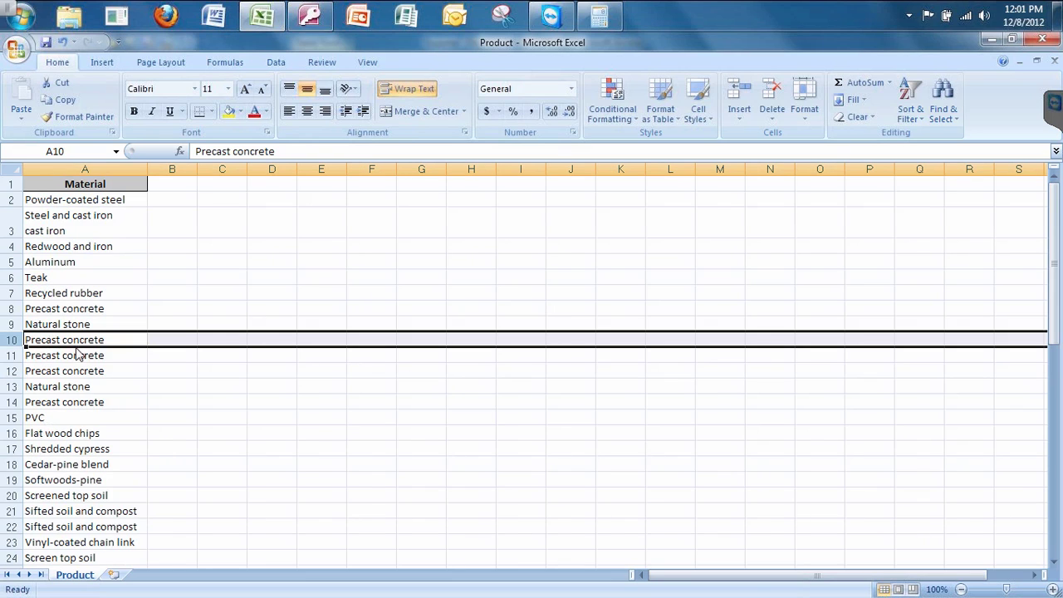
# Step: Delete rows 11 and 12, which repeat the Precast concrete entry in row 10
pyautogui.click(73, 357)
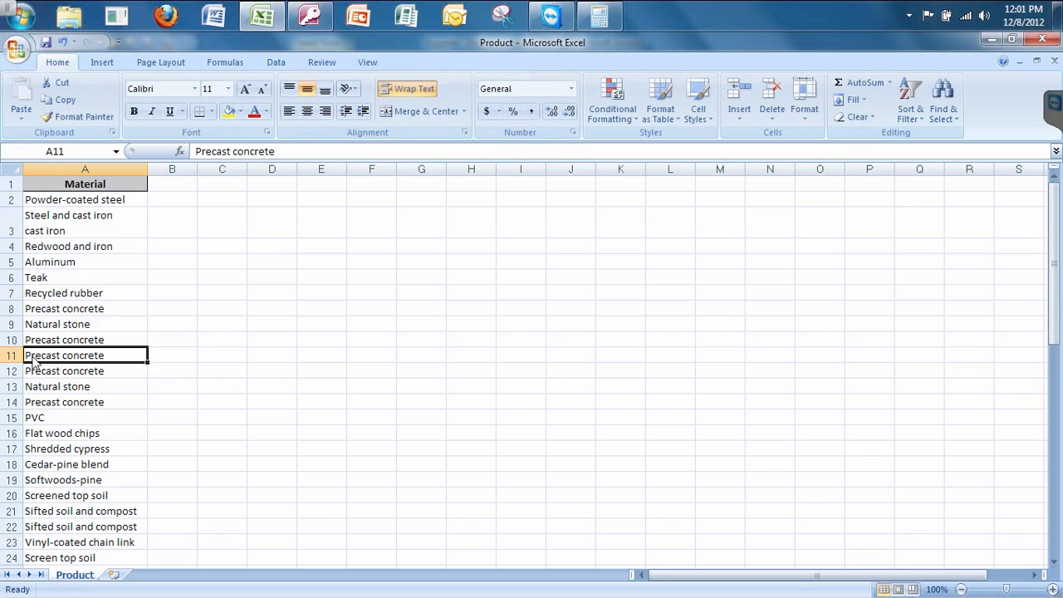
pyautogui.moveTo(12, 359); pyautogui.dragTo(11, 374)
pyautogui.rightClick(12, 373)
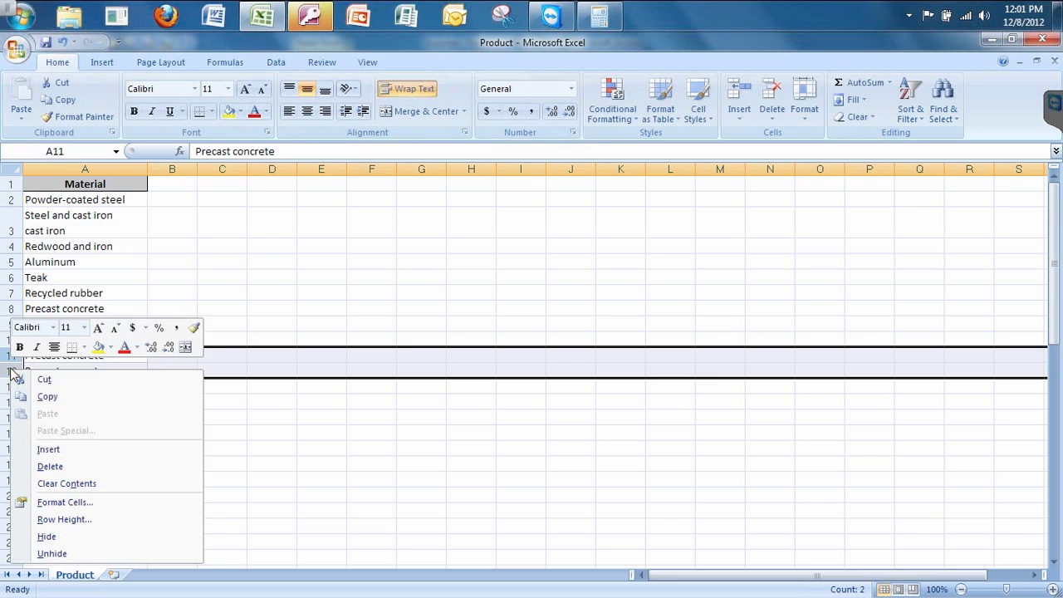
pyautogui.click(50, 467)
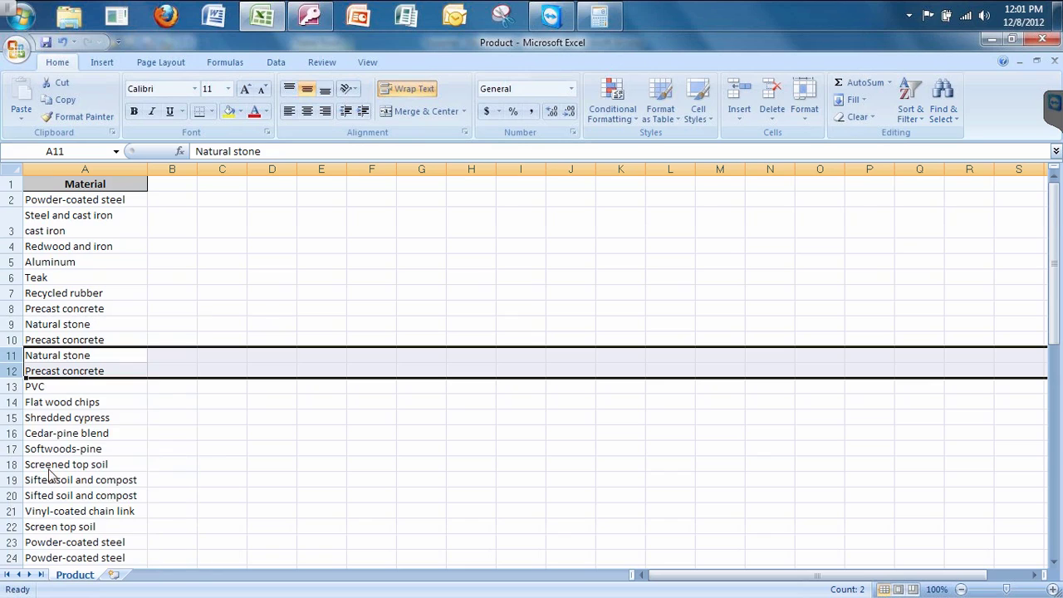
# Step: Go through the Material entries down to row 19, checking for remaining duplicates
pyautogui.click(55, 328)
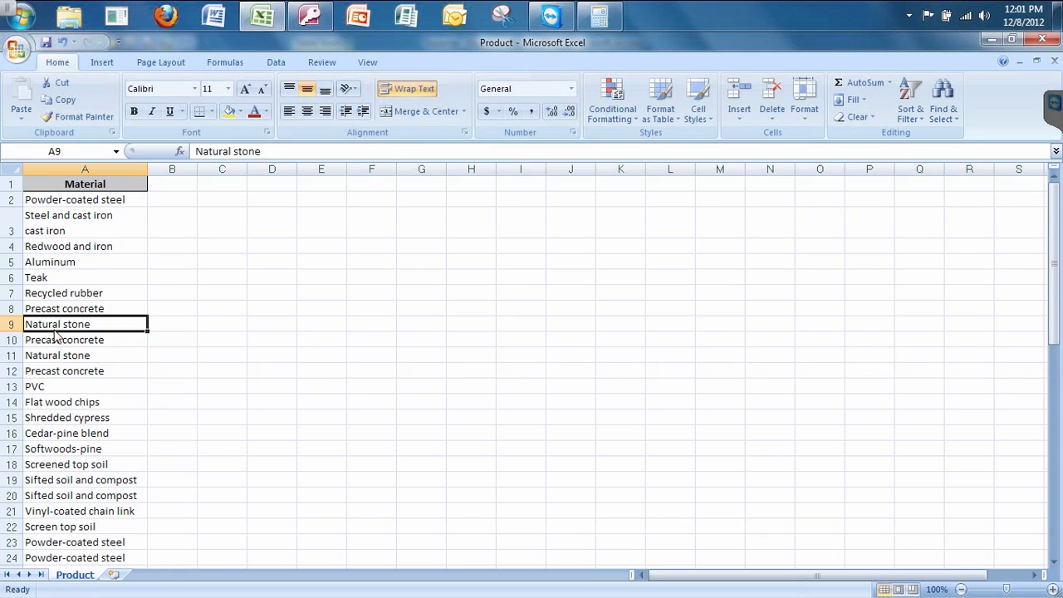
pyautogui.click(51, 264)
pyautogui.click(52, 309)
pyautogui.click(55, 234)
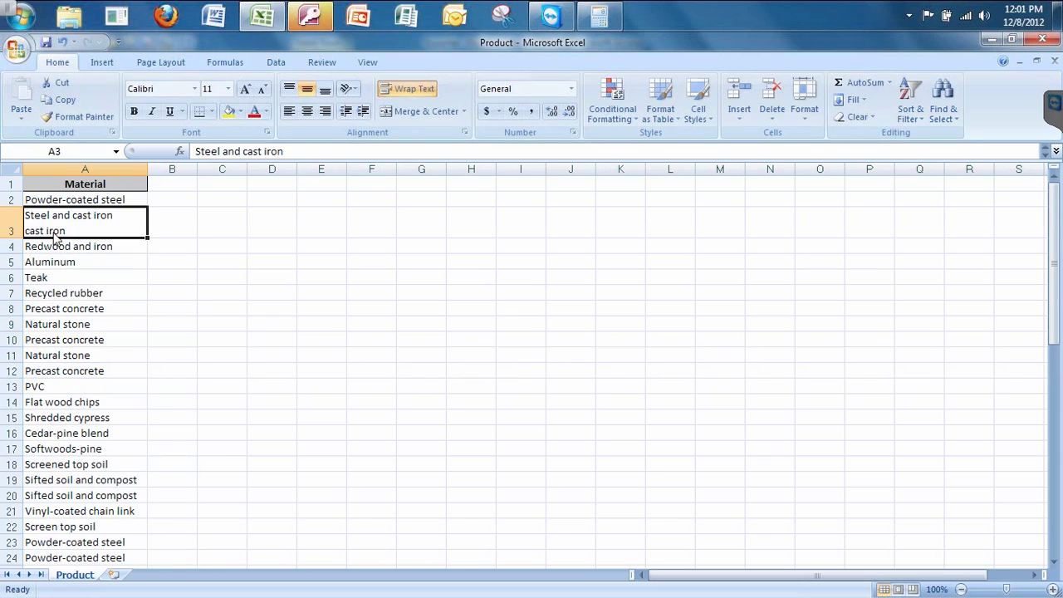
pyautogui.click(52, 299)
pyautogui.click(59, 373)
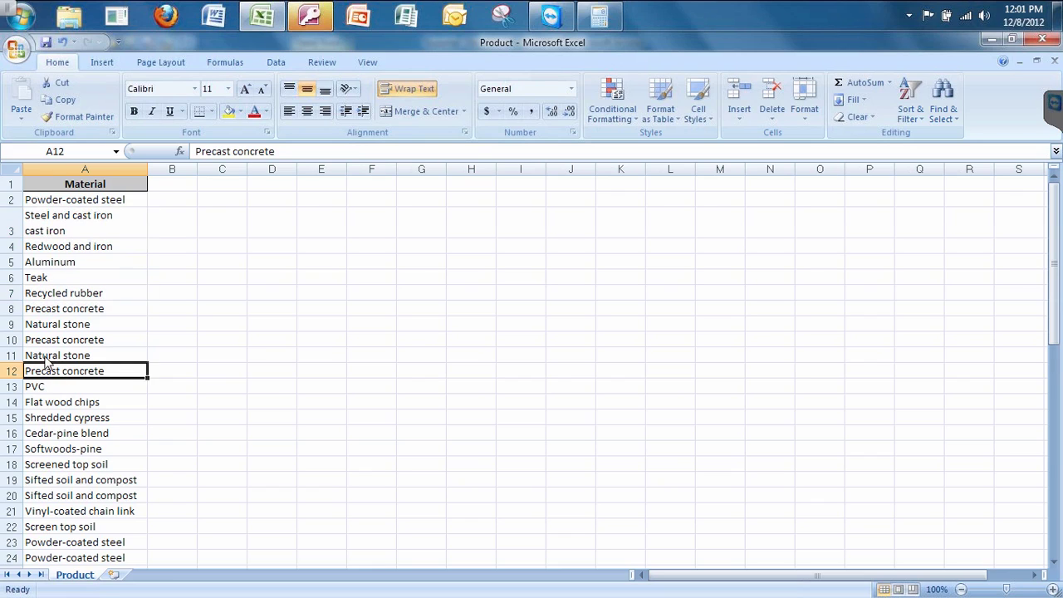
pyautogui.click(46, 357)
pyautogui.click(45, 372)
pyautogui.click(39, 388)
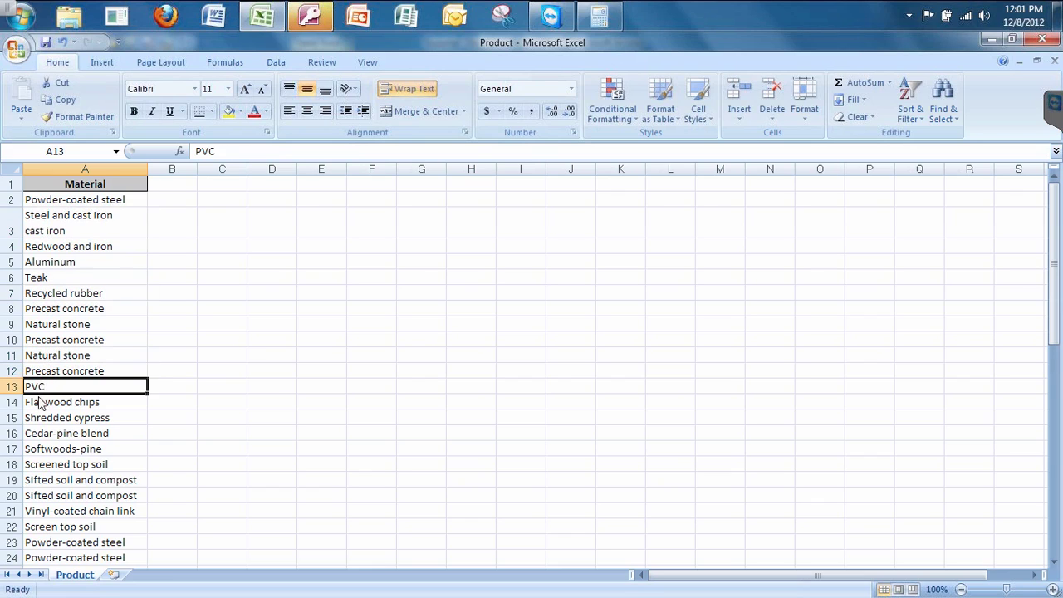
pyautogui.click(41, 405)
pyautogui.click(44, 423)
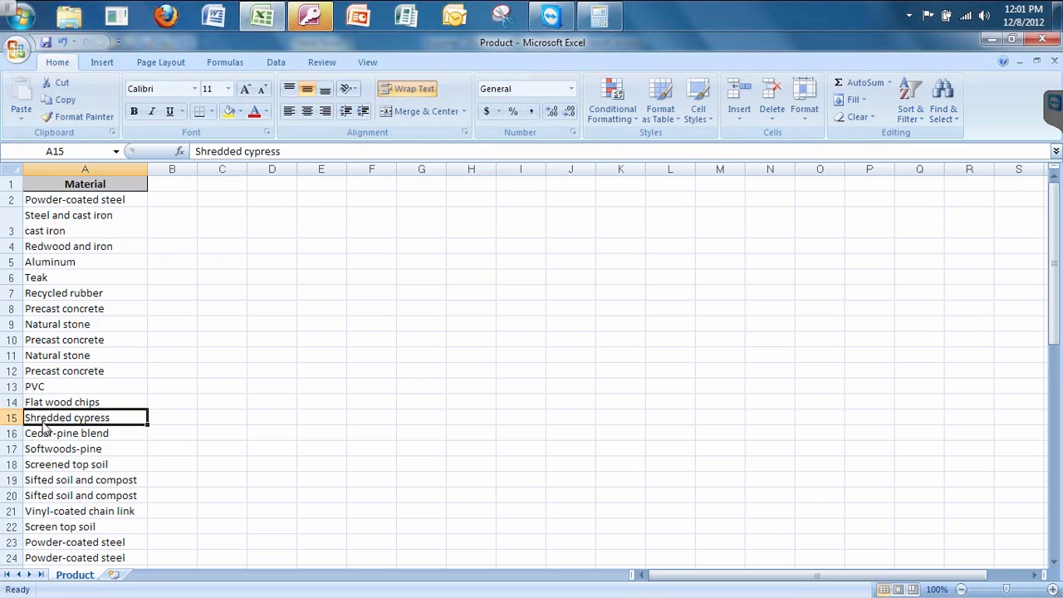
pyautogui.click(44, 436)
pyautogui.click(43, 451)
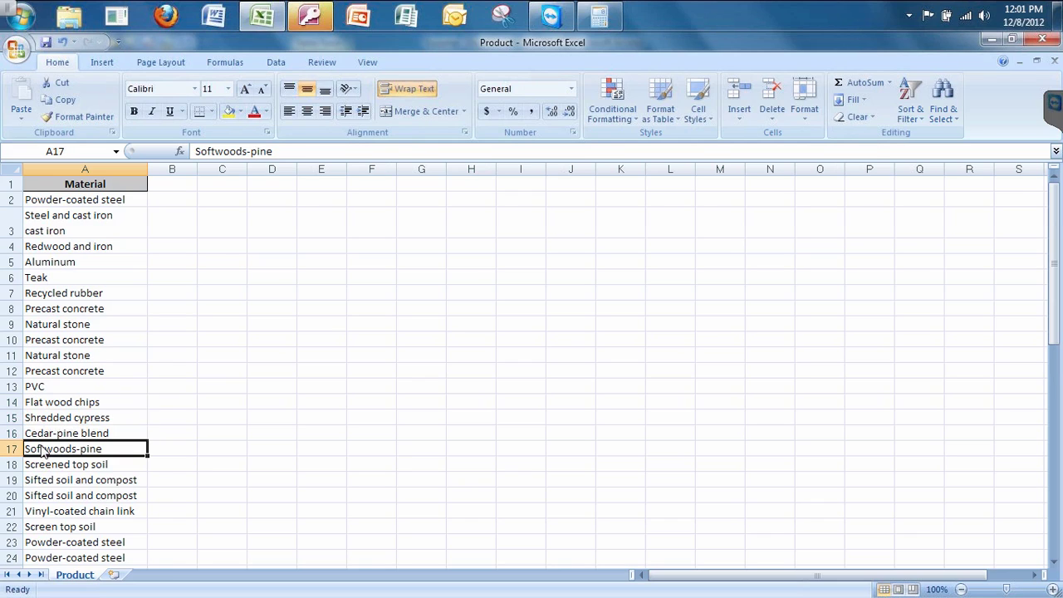
pyautogui.click(43, 466)
pyautogui.click(44, 482)
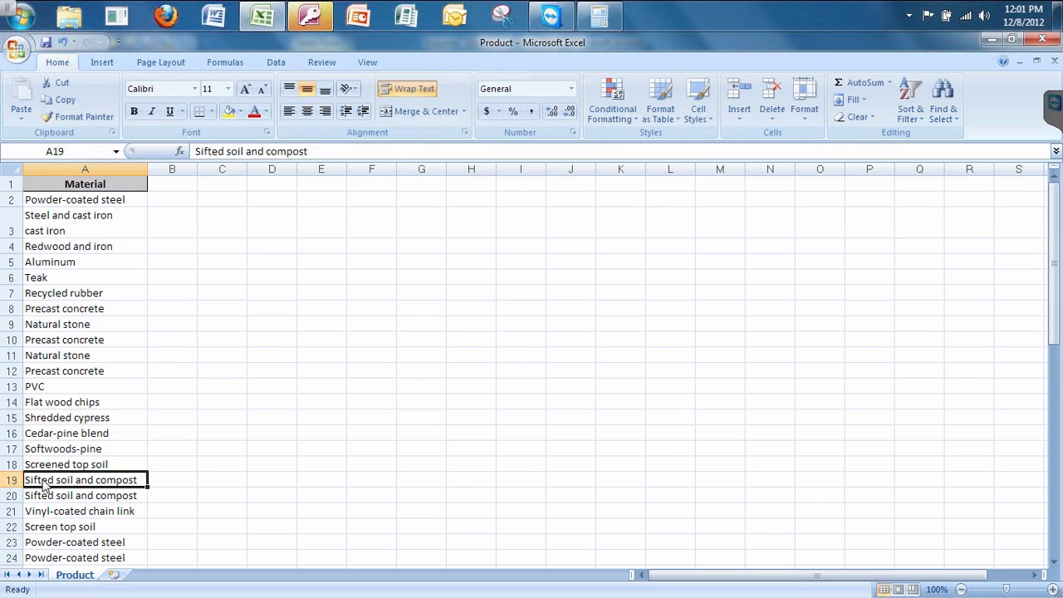
# Step: Delete row 20, which repeats the Sifted soil and compost entry in row 19
pyautogui.click(42, 498)
pyautogui.rightClick(10, 498)
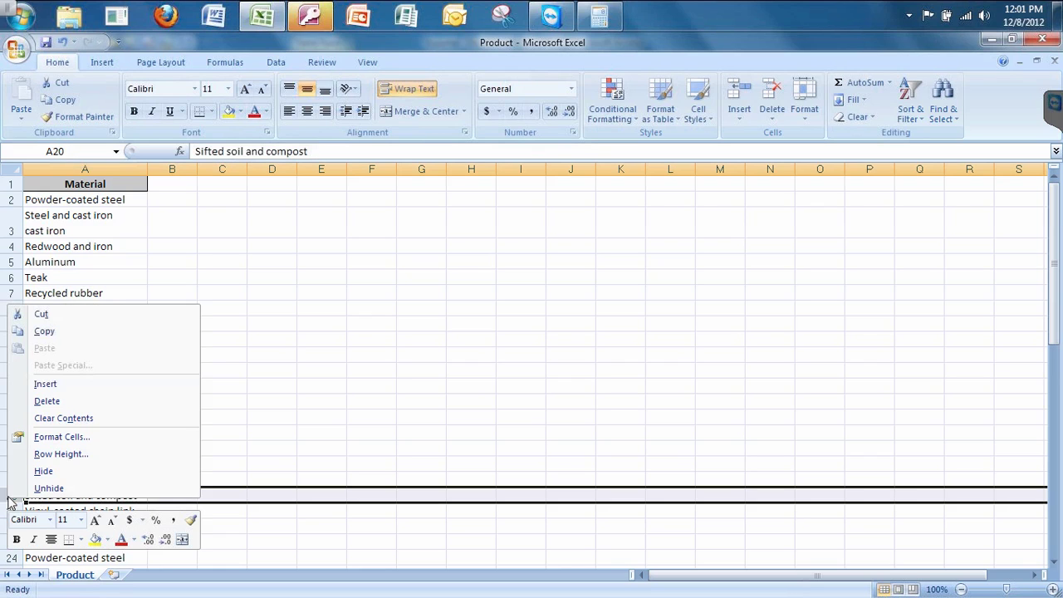
pyautogui.click(52, 402)
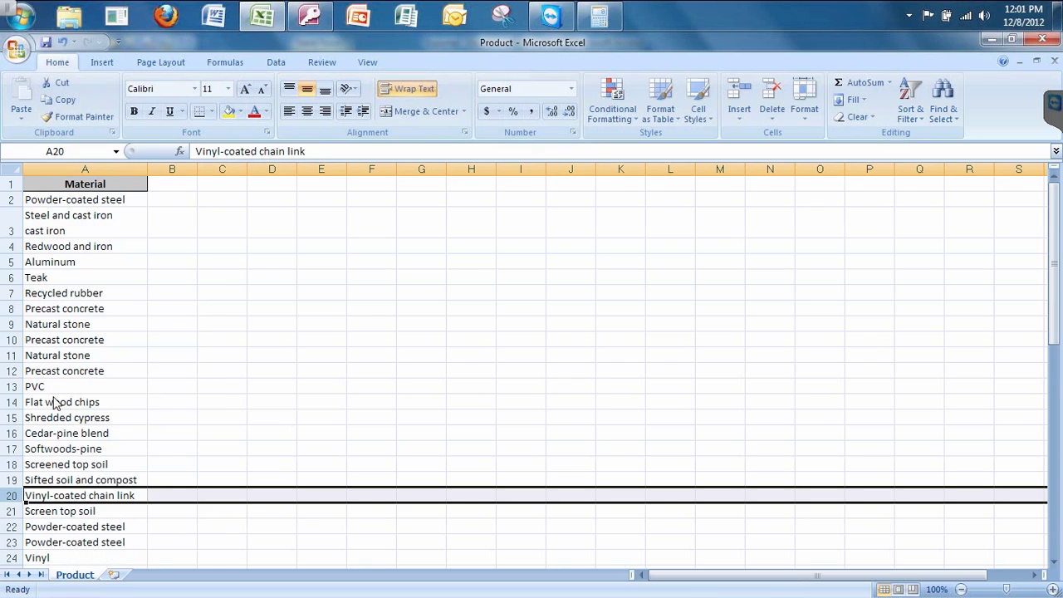
# Step: Delete rows 22 and 23, the duplicate Powder-coated steel entries below Screen top soil
pyautogui.click(48, 514)
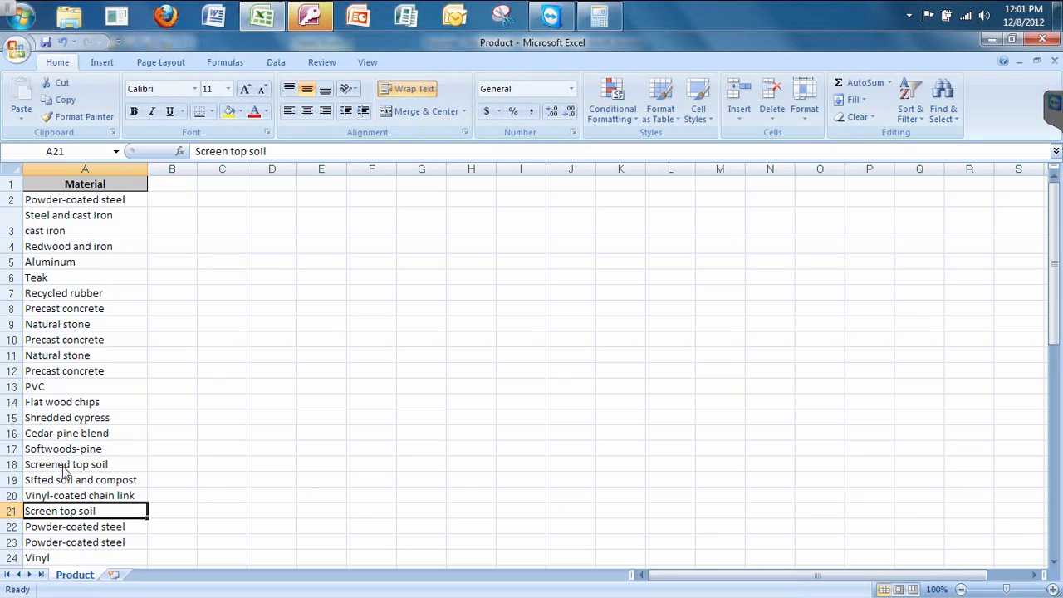
pyautogui.click(49, 531)
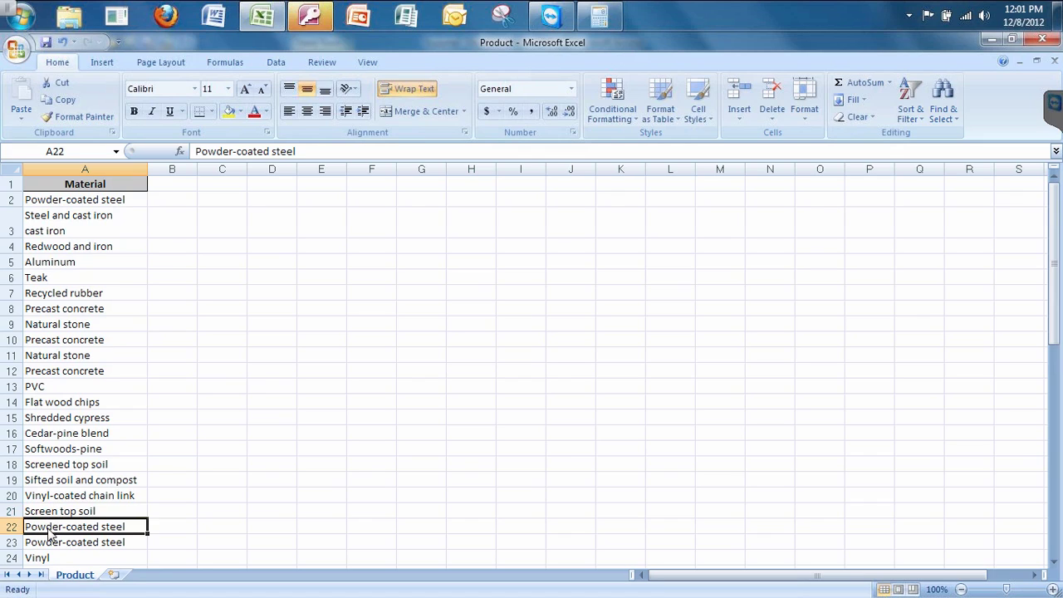
pyautogui.moveTo(12, 528); pyautogui.dragTo(11, 546)
pyautogui.rightClick(12, 544)
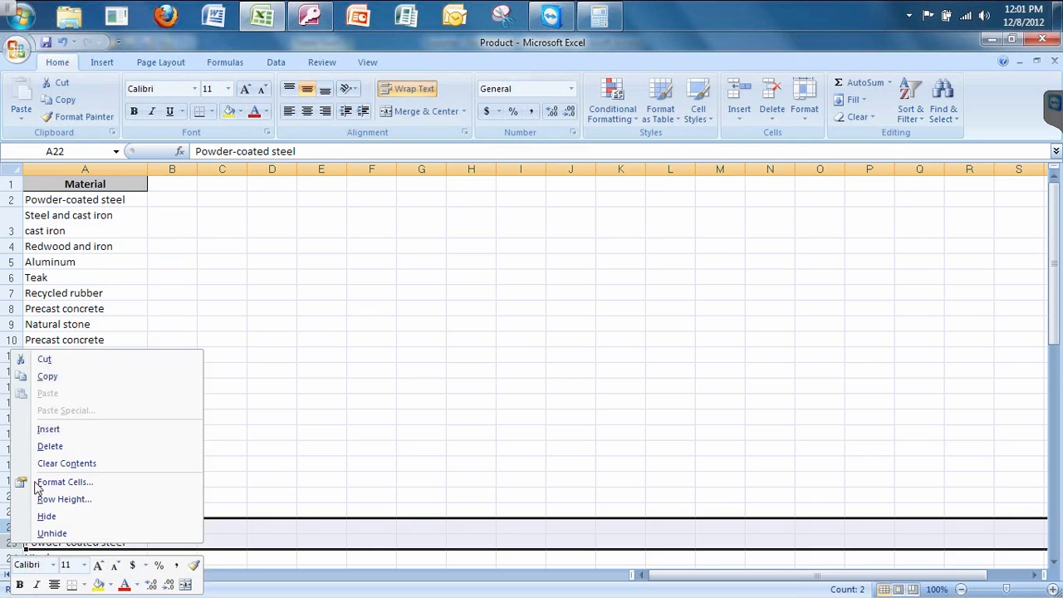
pyautogui.click(50, 447)
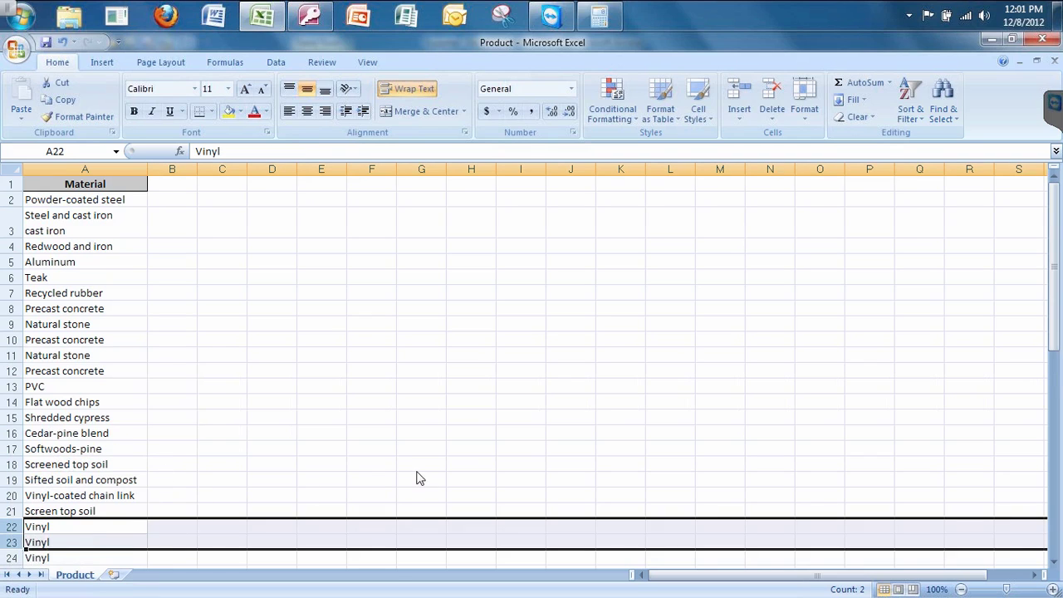
# Step: Delete rows 23 to 25, which repeat the Vinyl entry in row 22
pyautogui.click(1053, 562)
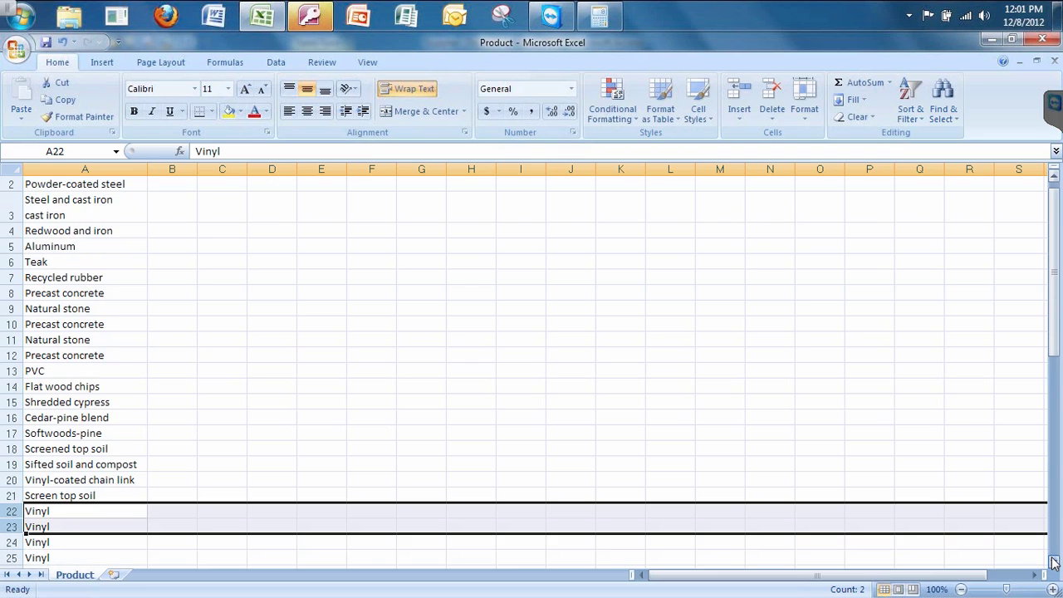
pyautogui.click(1053, 562)
pyautogui.click(1053, 562)
pyautogui.click(1053, 562)
pyautogui.click(1053, 562)
pyautogui.click(1053, 562)
pyautogui.click(1053, 562)
pyautogui.click(1053, 562)
pyautogui.click(1053, 562)
pyautogui.click(1053, 562)
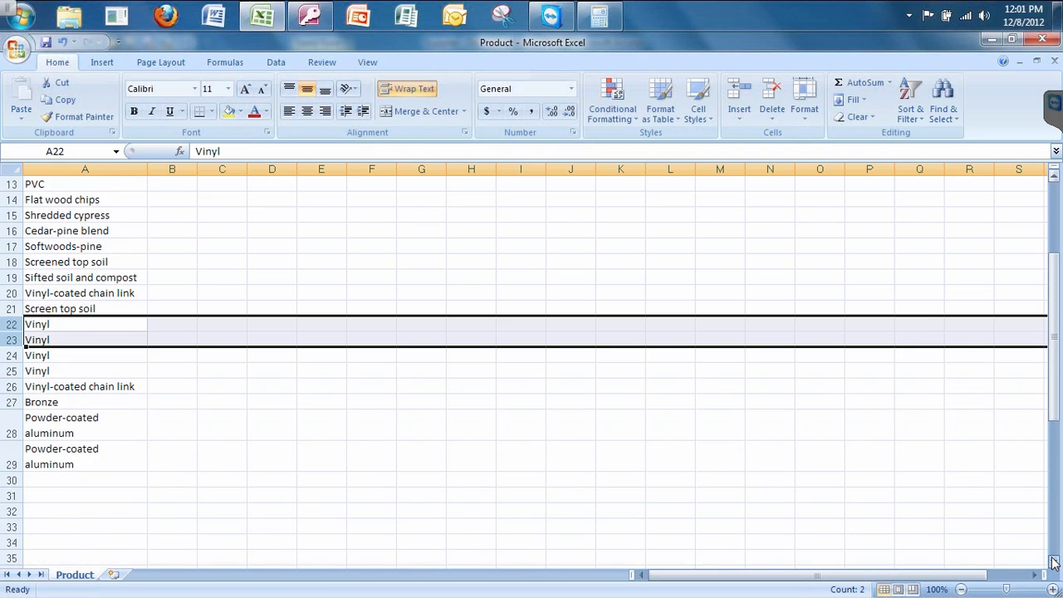
pyautogui.click(1053, 563)
pyautogui.click(50, 355)
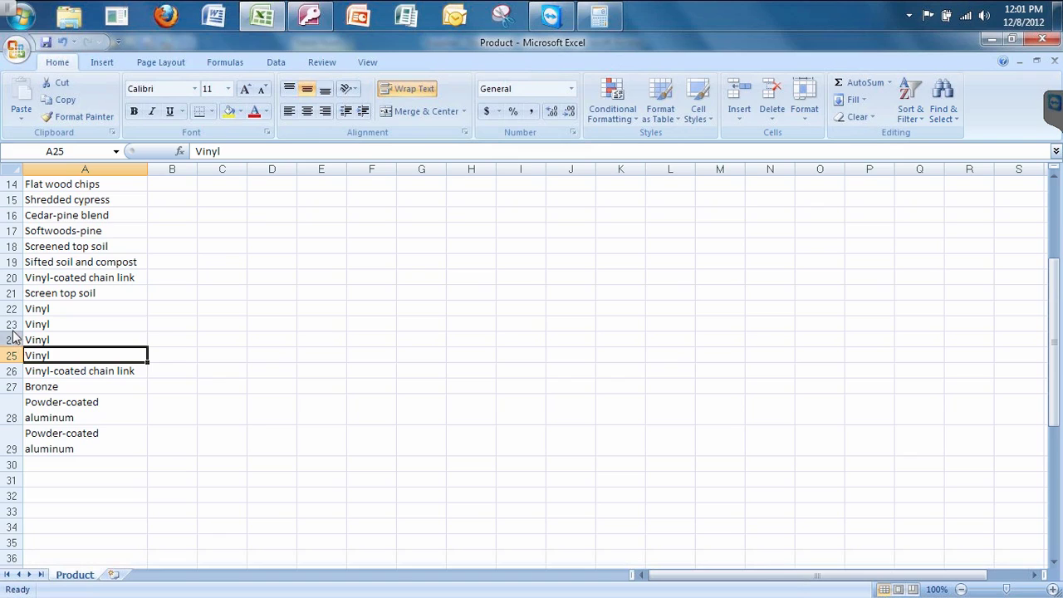
pyautogui.moveTo(11, 330); pyautogui.dragTo(11, 357)
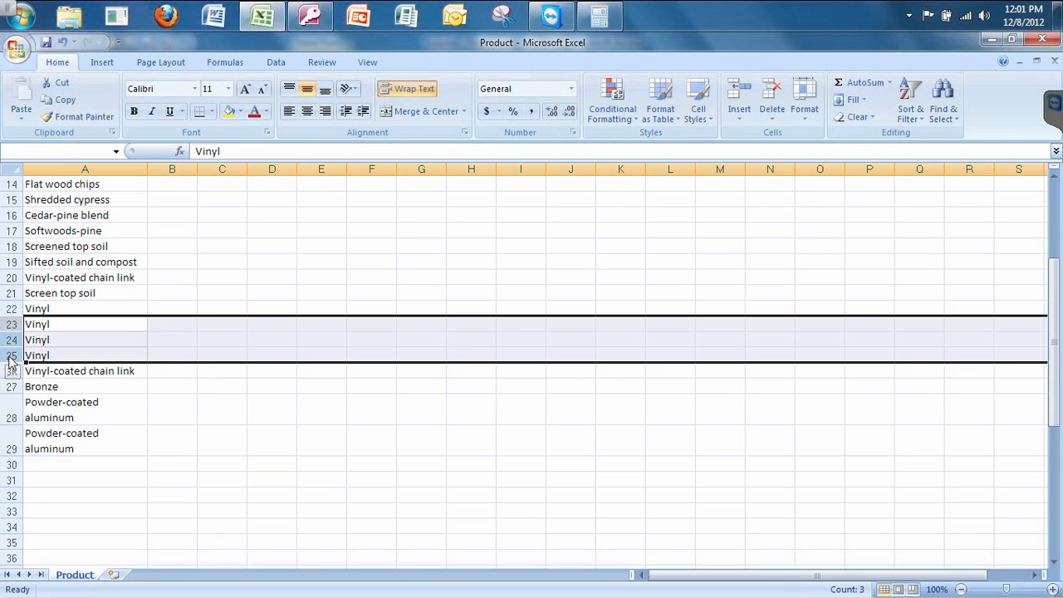
pyautogui.rightClick(12, 358)
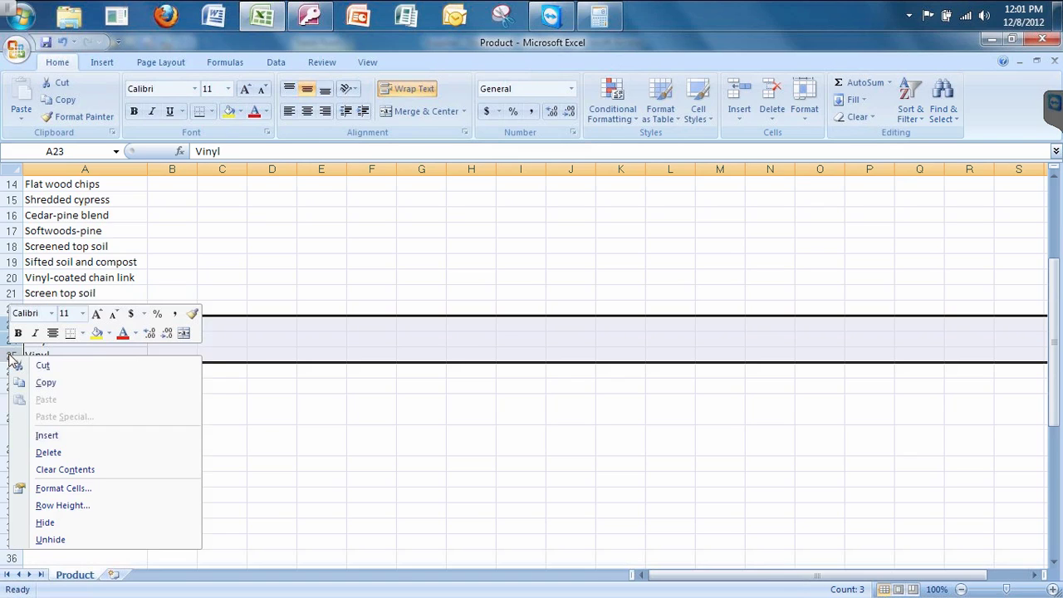
pyautogui.click(45, 453)
# Step: Delete row 26, which repeats the Powder-coated aluminum entry in row 25
pyautogui.click(43, 340)
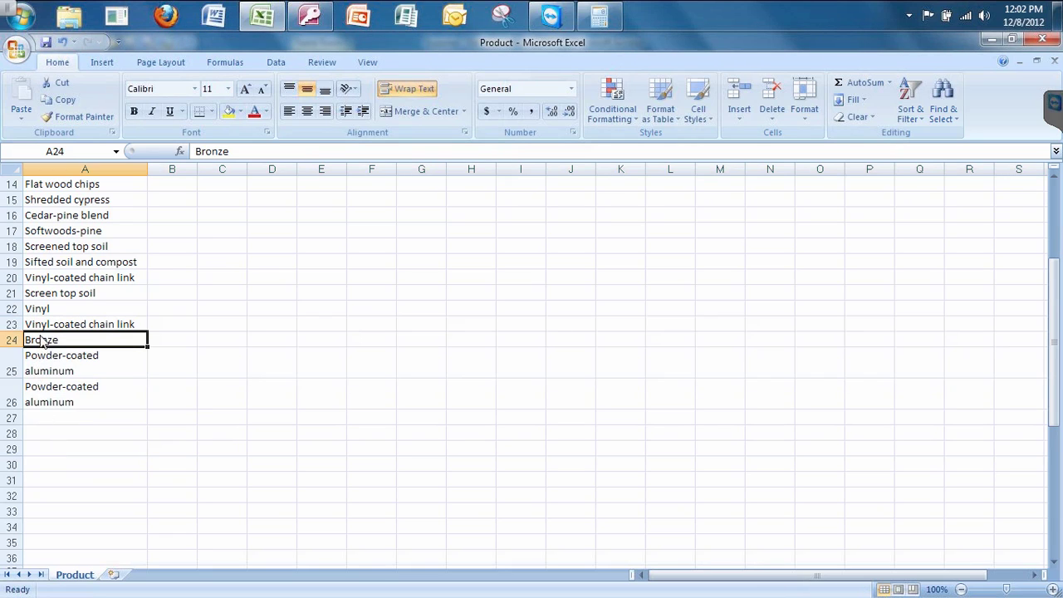
pyautogui.click(50, 359)
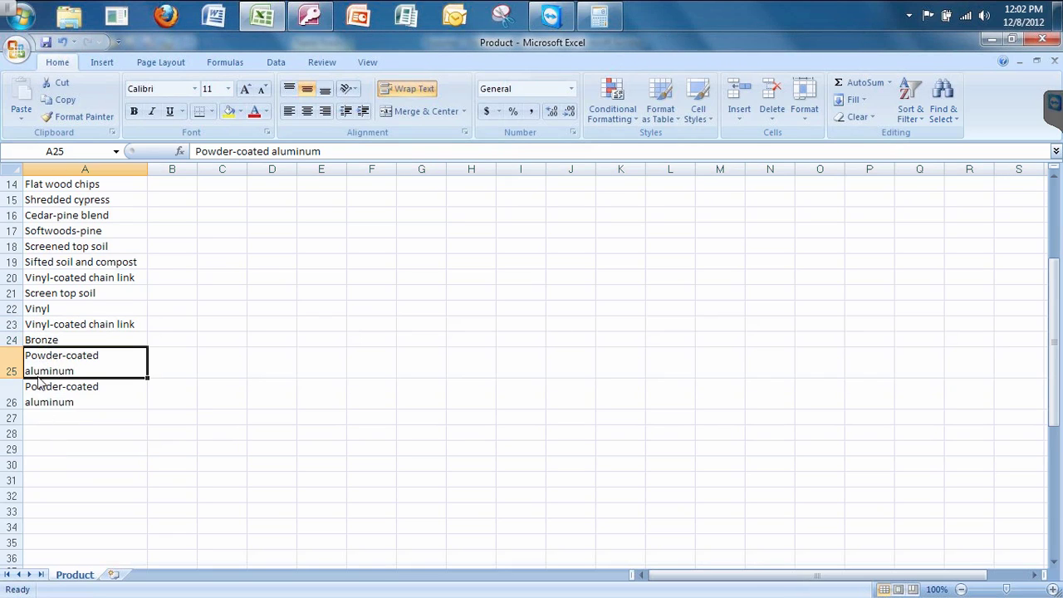
pyautogui.click(18, 397)
pyautogui.rightClick(19, 395)
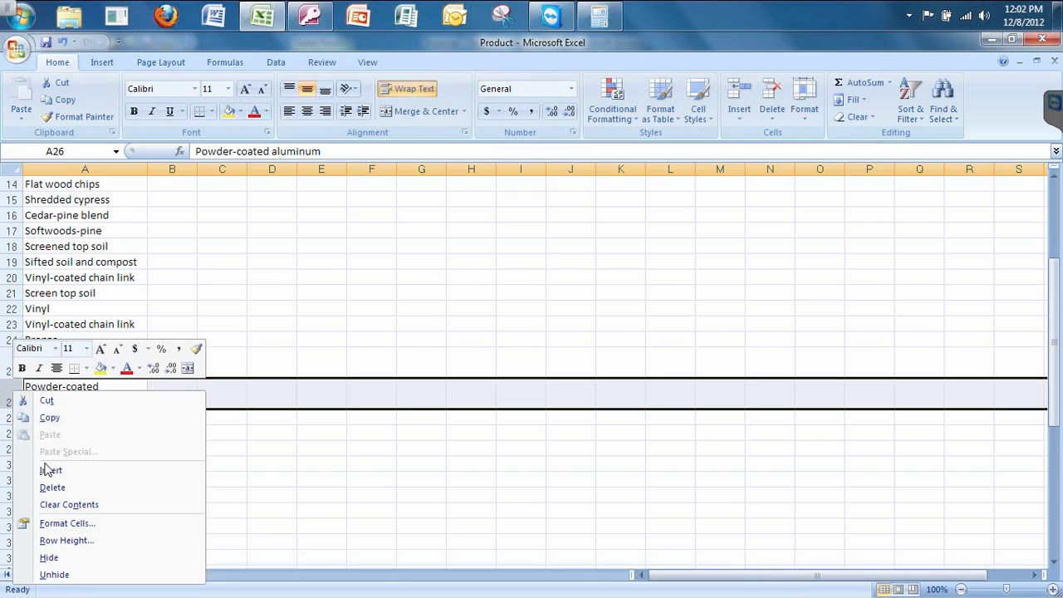
pyautogui.click(52, 490)
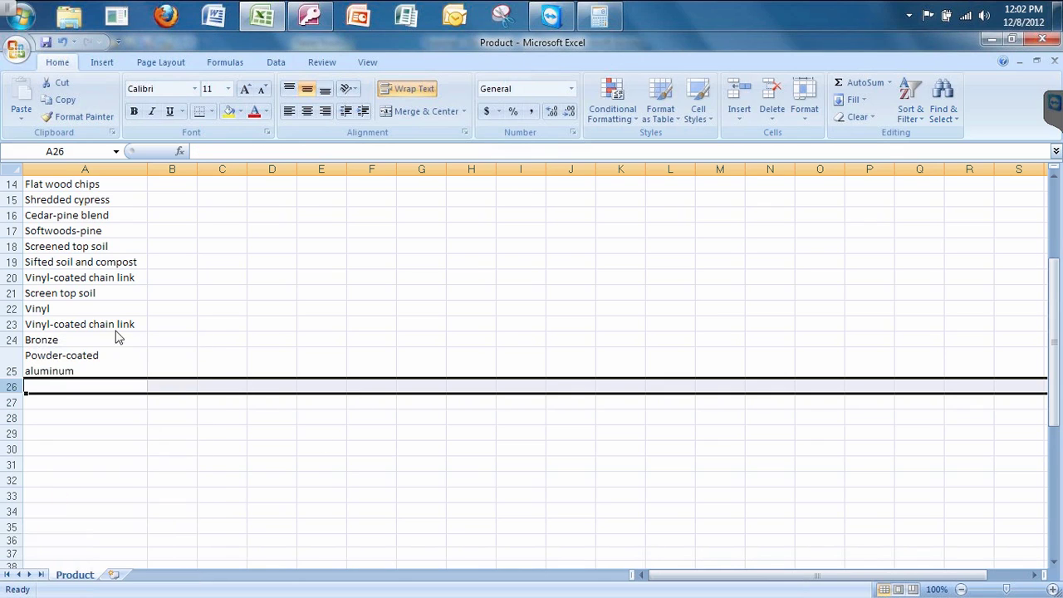
# Step: Look back up through the Material list from row 23 to the header, checking the remaining entries
pyautogui.click(98, 324)
pyautogui.press('Up')
pyautogui.press('Up')
pyautogui.press('Up')
pyautogui.press('Up')
pyautogui.press('Up')
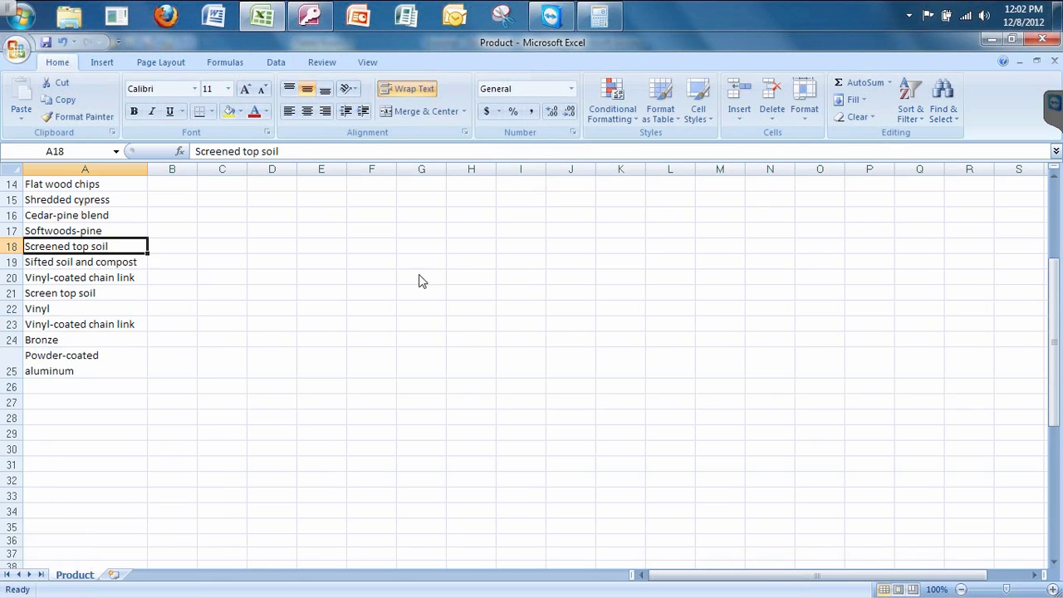
pyautogui.moveTo(1056, 308); pyautogui.dragTo(1054, 222)
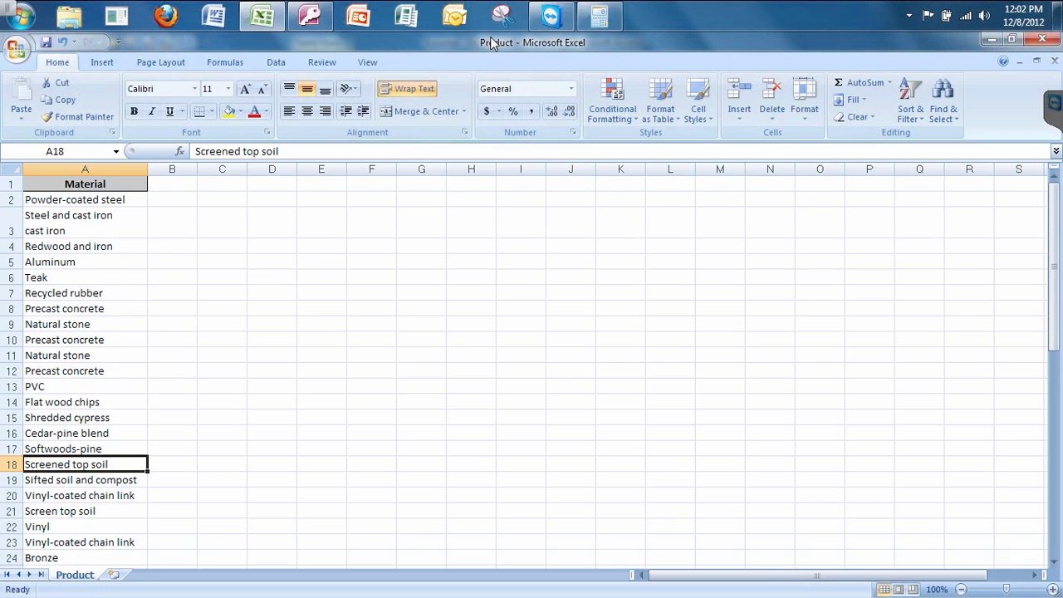
# Step: Save the reduced list as an Excel Workbook named Materials on the desktop and close the workbook
pyautogui.click(18, 50)
pyautogui.moveTo(51, 185)
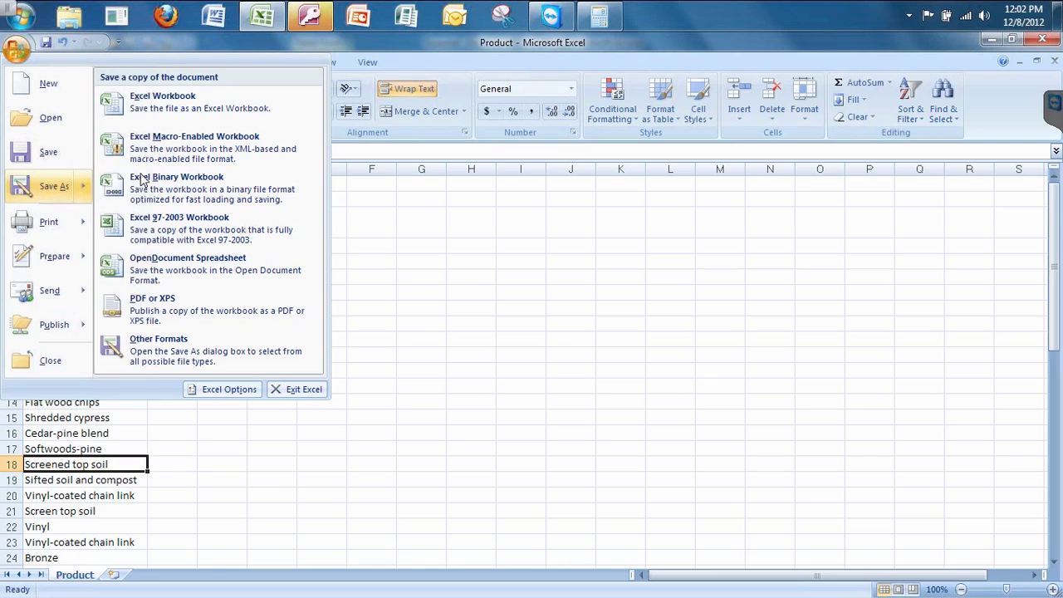
pyautogui.click(151, 110)
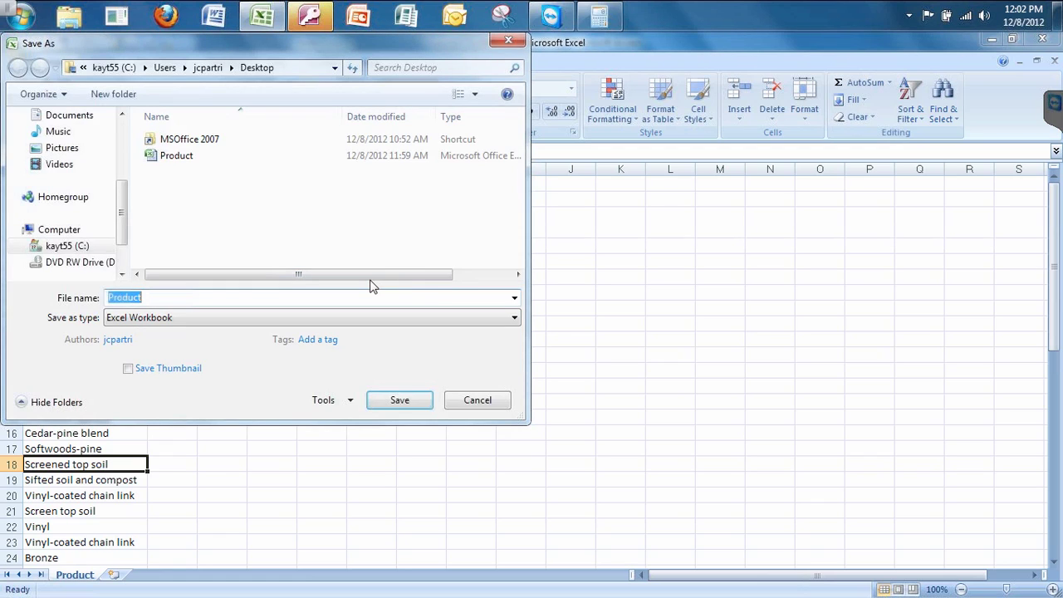
pyautogui.write('Mater')
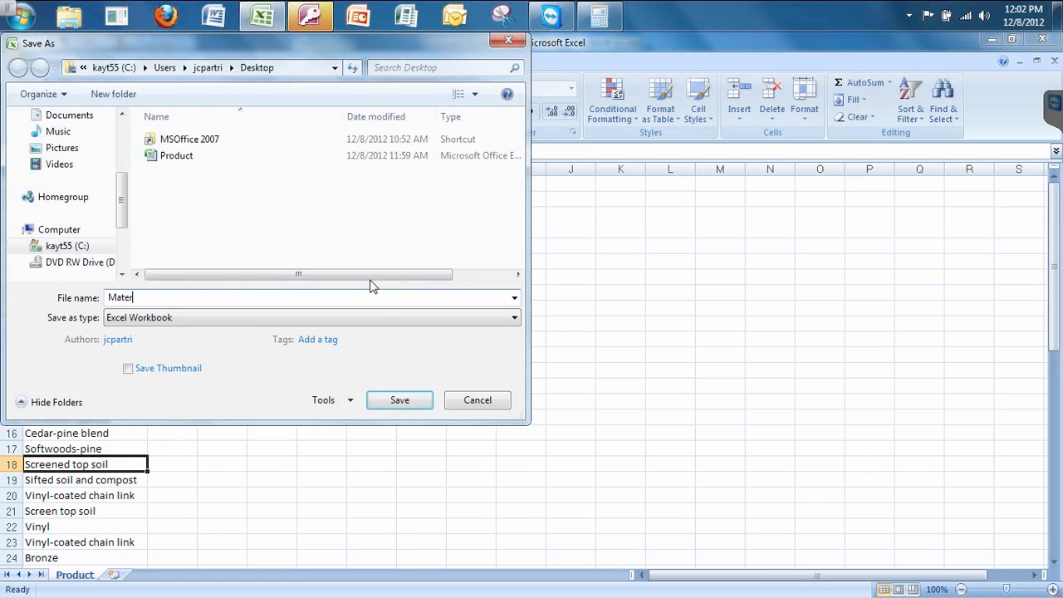
pyautogui.write('ials')
pyautogui.hotkey('ctrl', 'a')
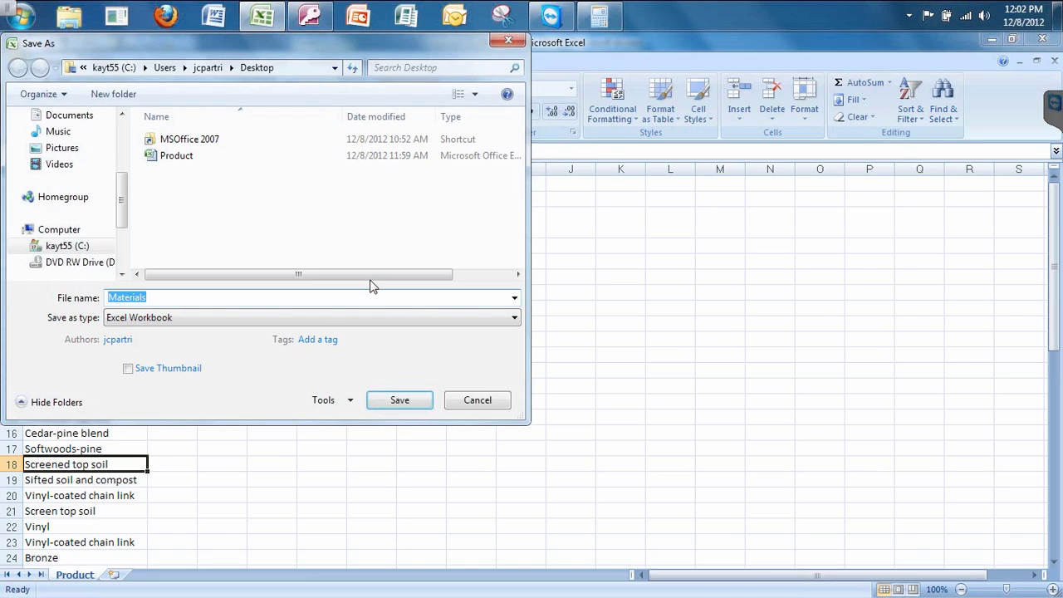
pyautogui.press('Return')
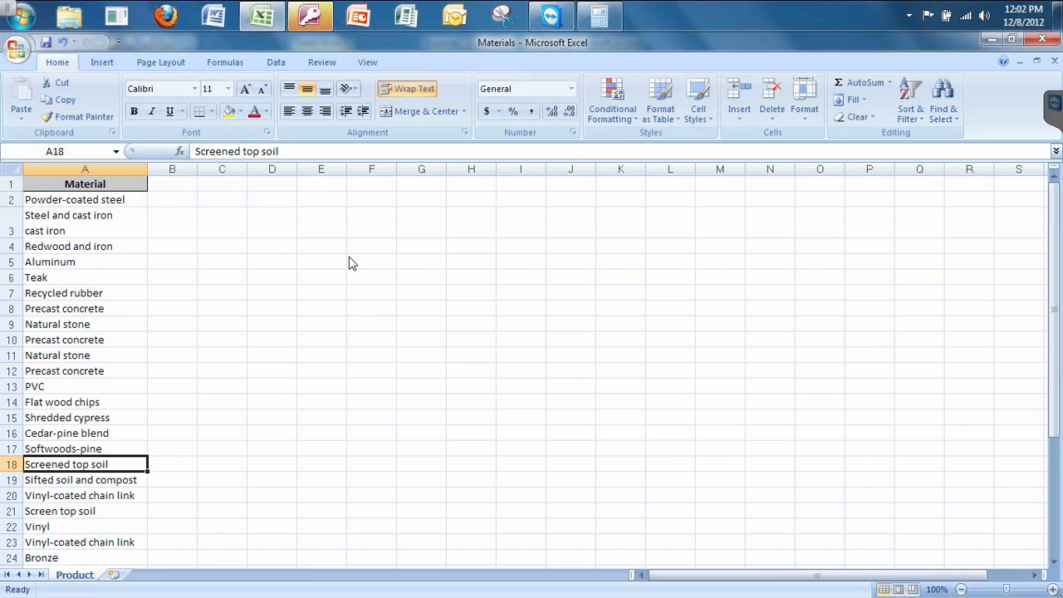
pyautogui.click(352, 262)
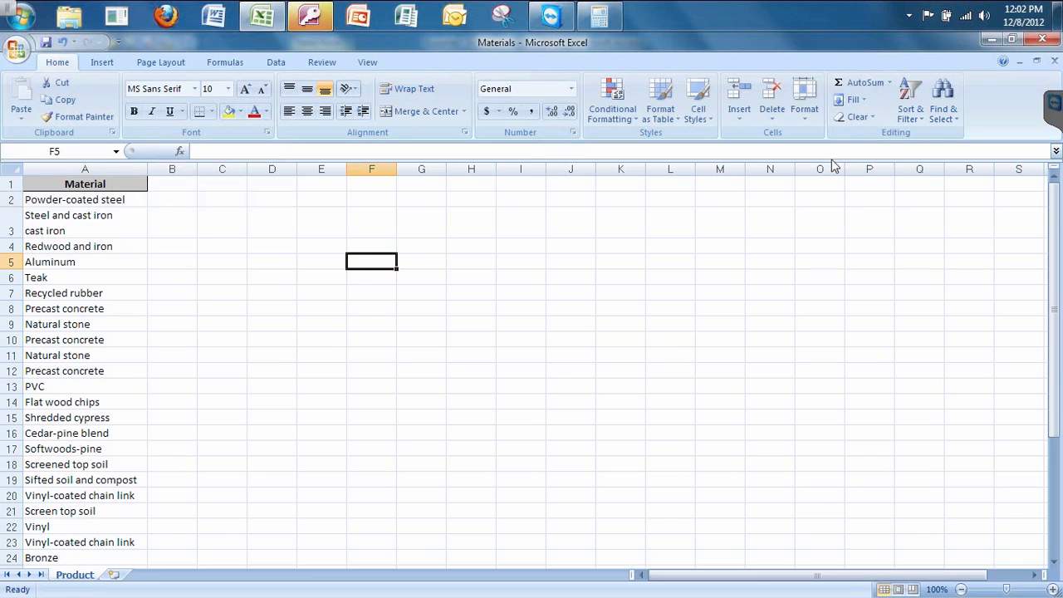
pyautogui.click(1053, 62)
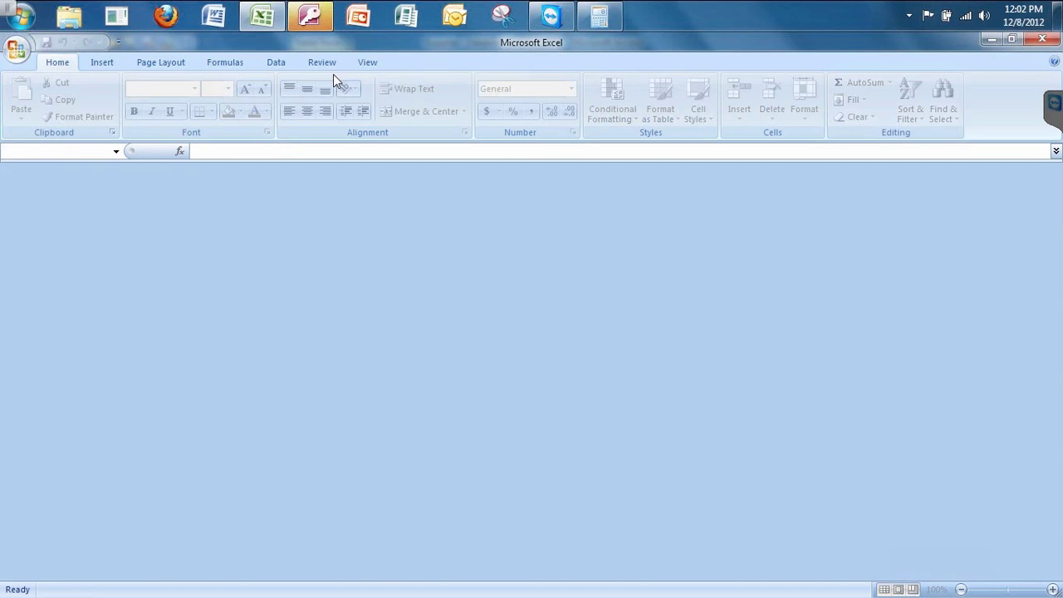
# Step: Switch to Access, try to save the export steps as Export-Product, and dismiss the export dialog
pyautogui.click(310, 17)
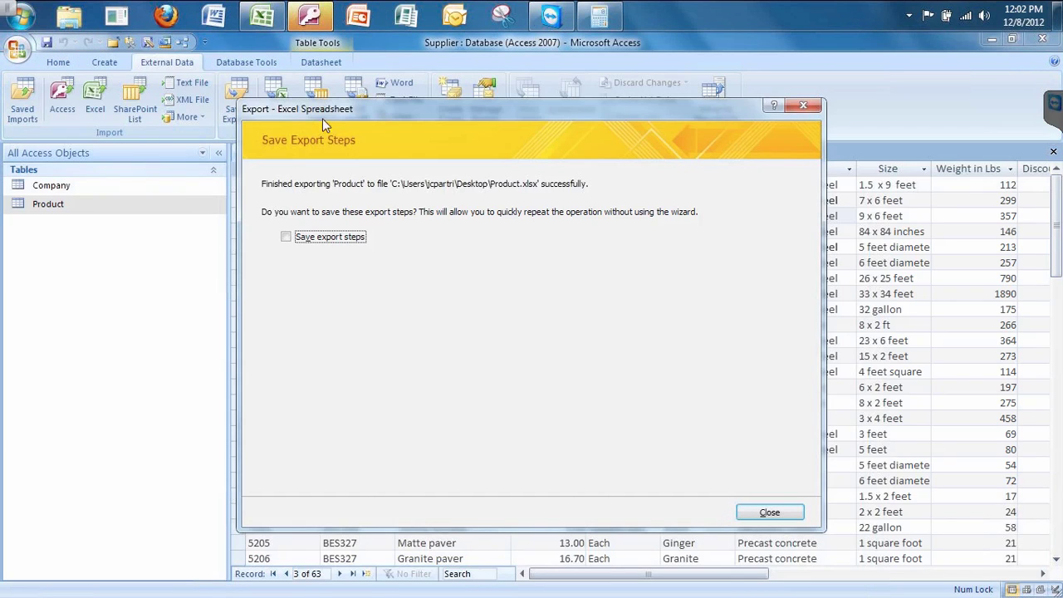
pyautogui.click(286, 237)
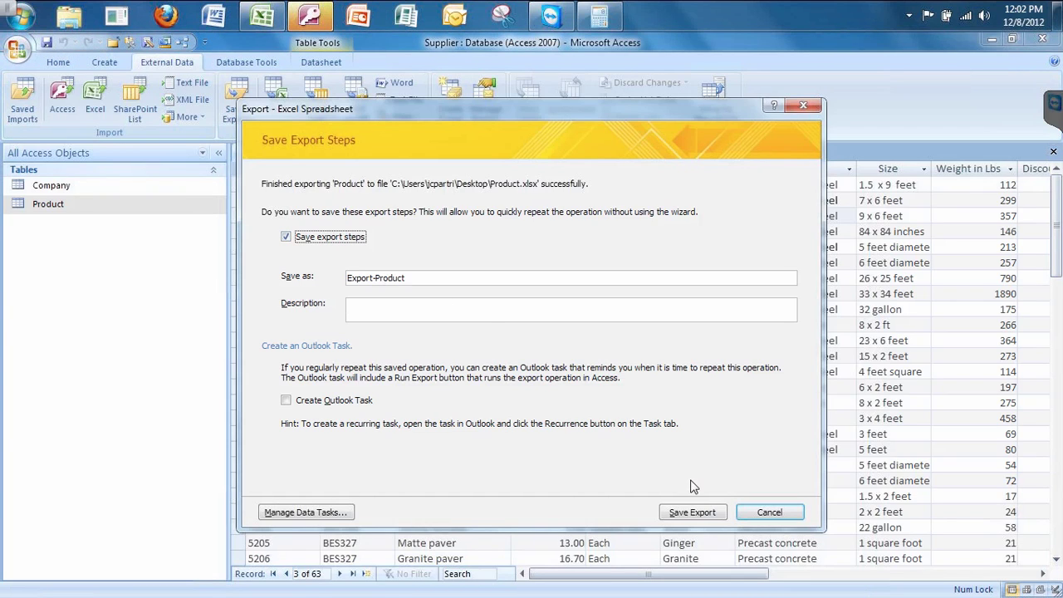
pyautogui.click(691, 513)
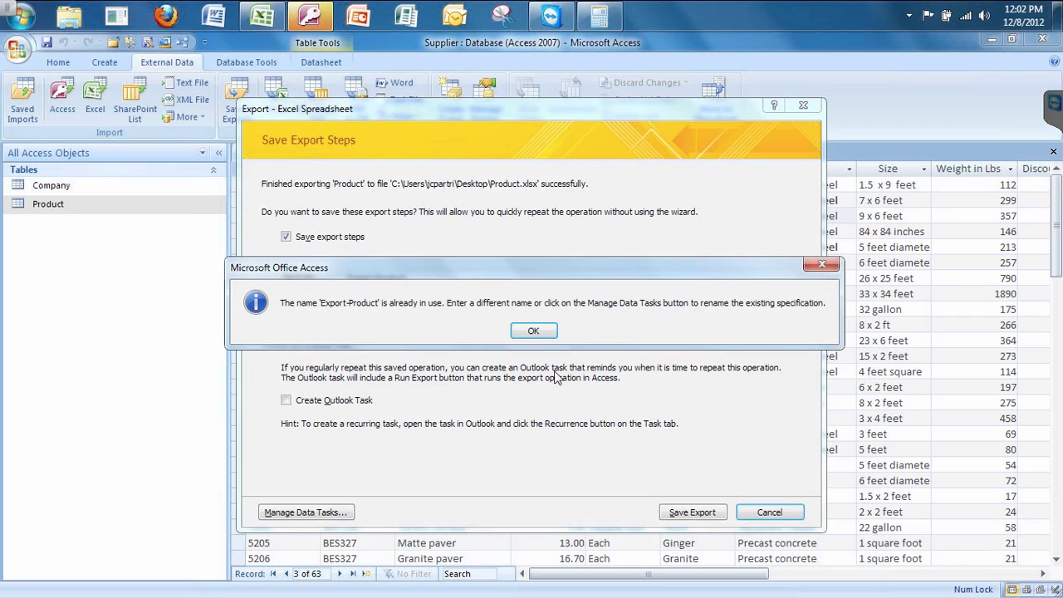
pyautogui.click(530, 332)
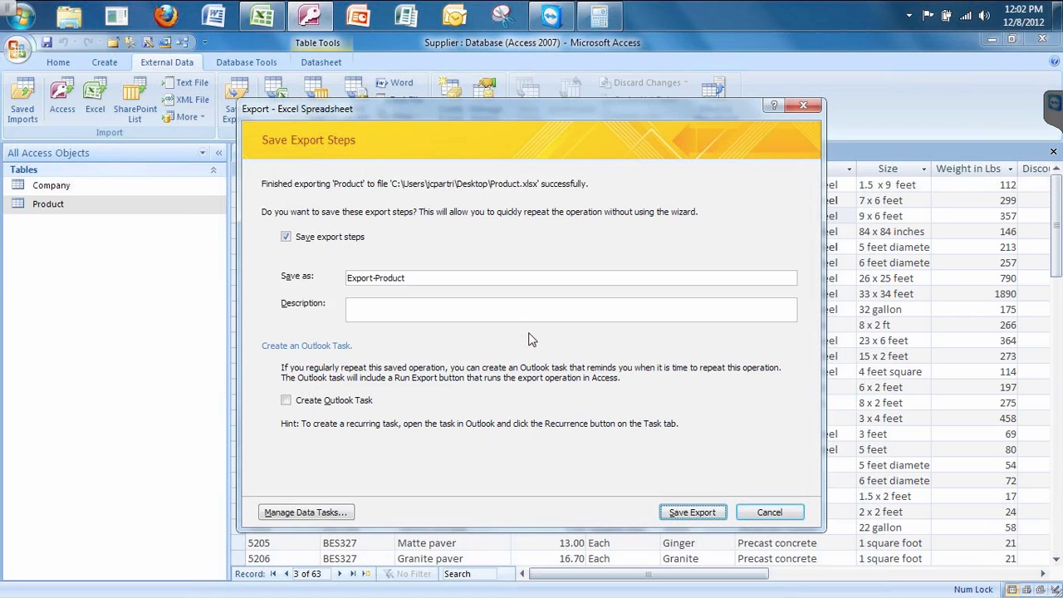
pyautogui.click(753, 515)
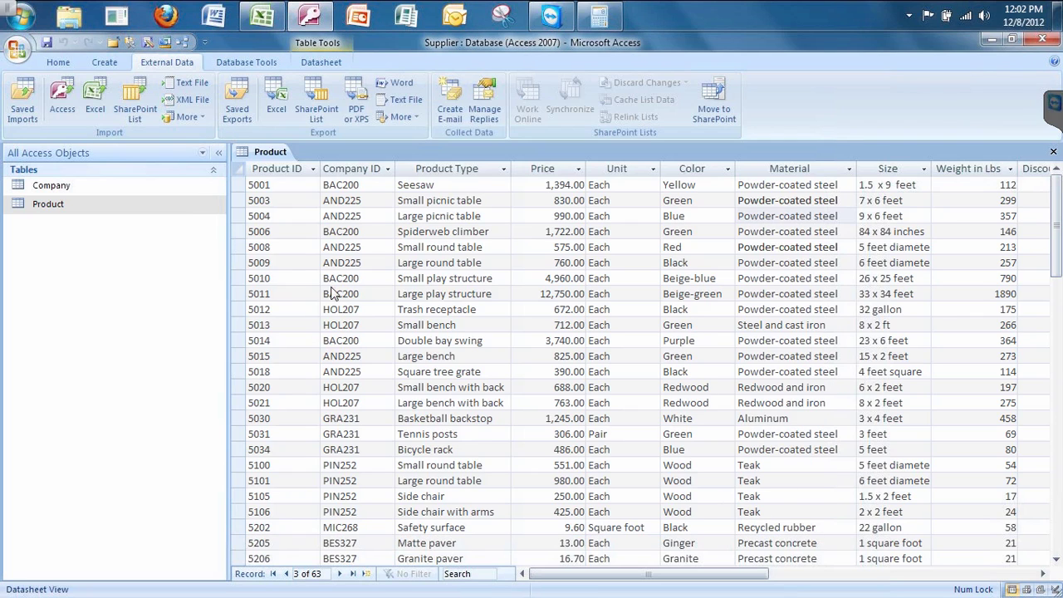
# Step: Close the Product table and start importing Materials.xlsx from the desktop into a new table
pyautogui.click(352, 236)
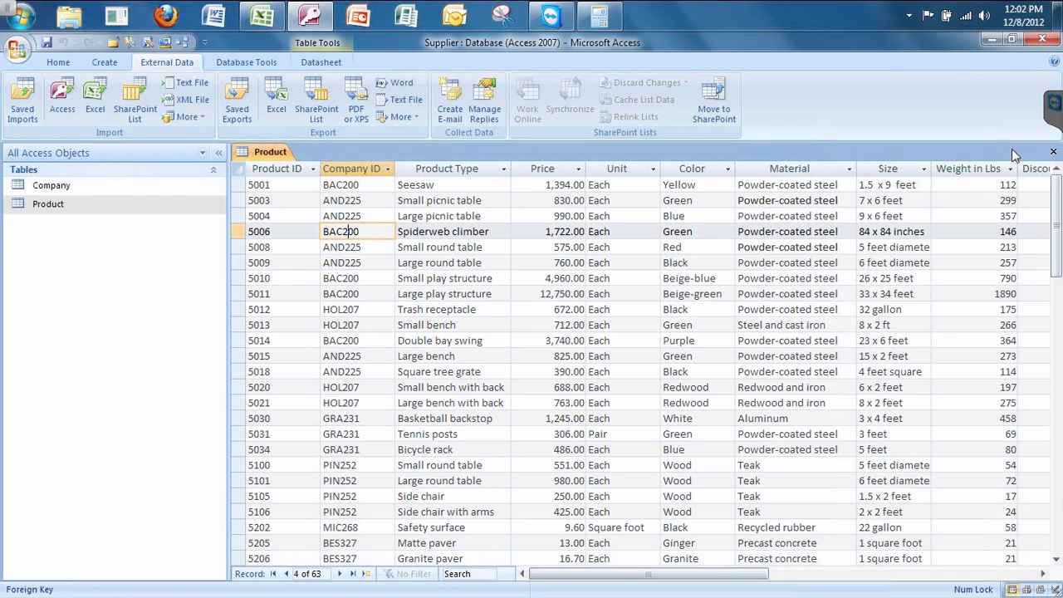
pyautogui.click(1052, 156)
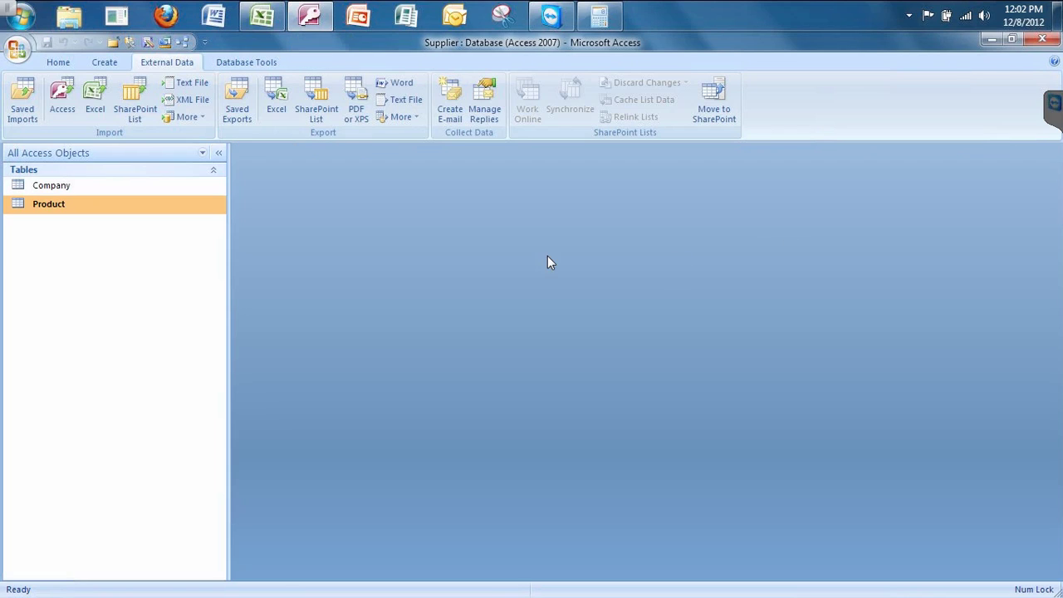
pyautogui.click(98, 96)
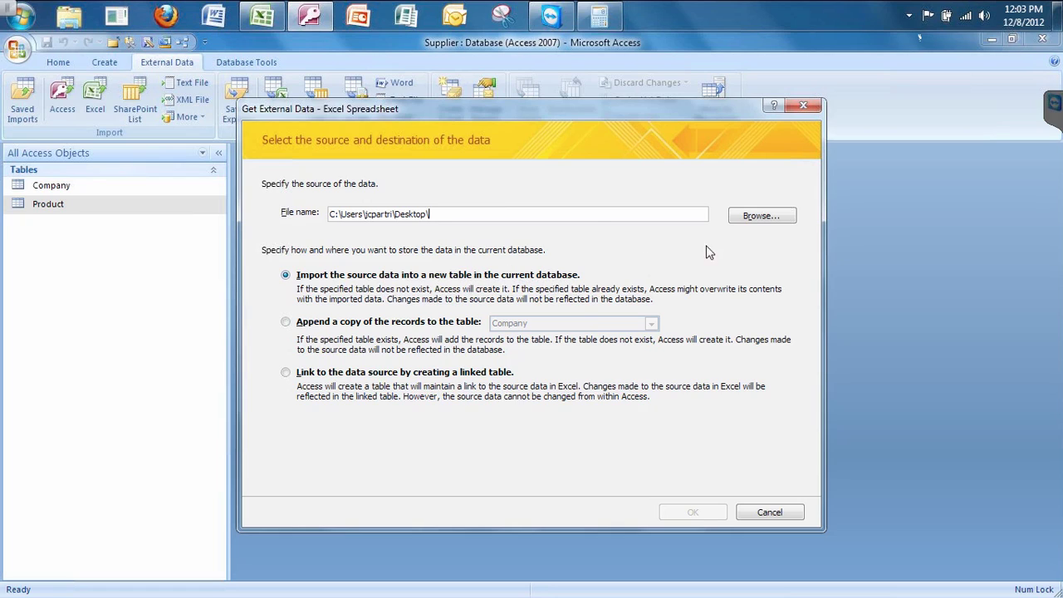
pyautogui.click(756, 217)
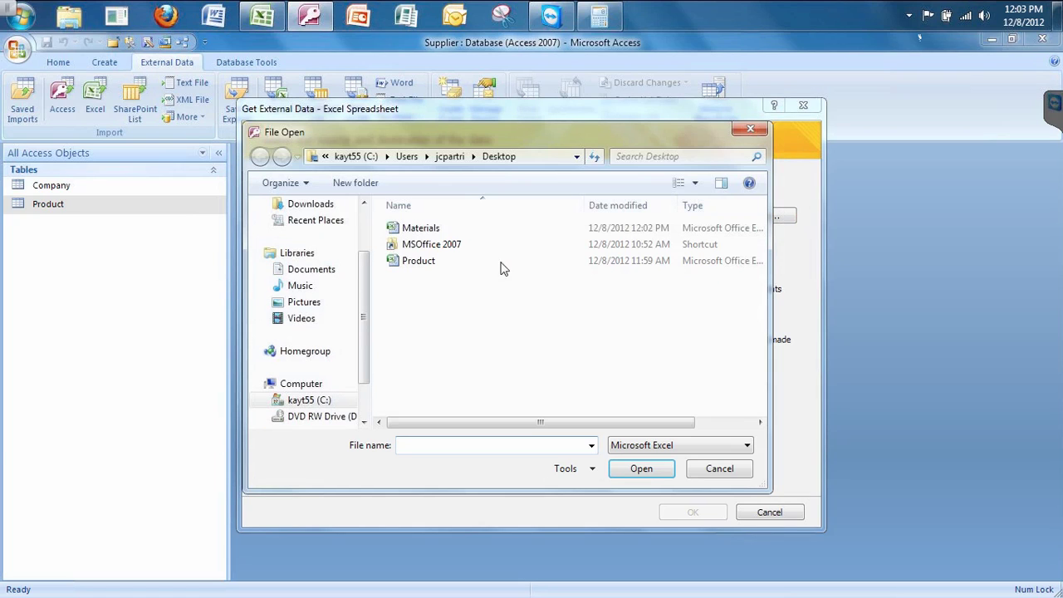
pyautogui.click(412, 231)
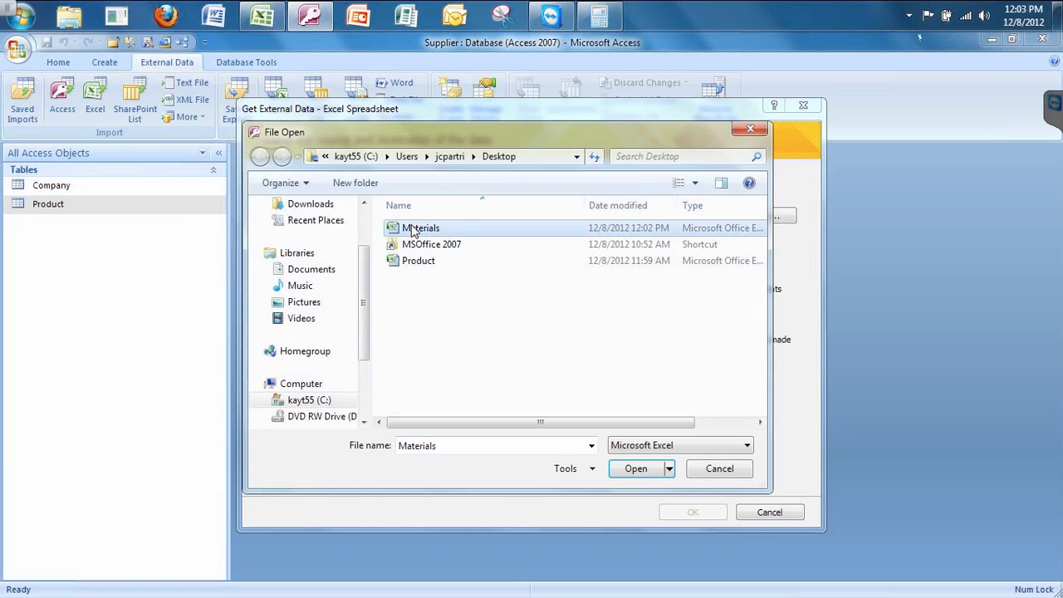
pyautogui.click(629, 470)
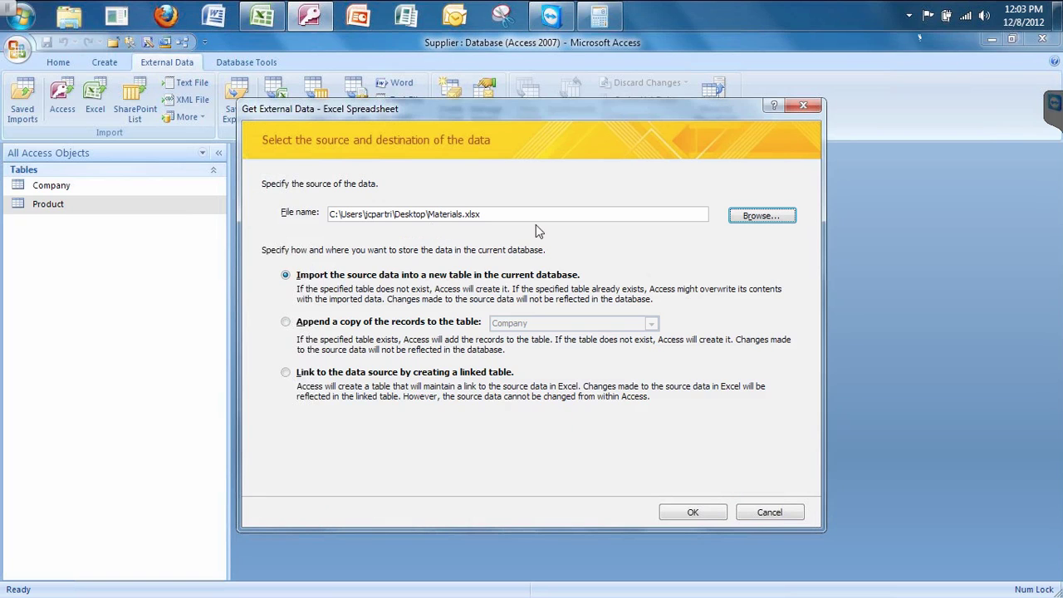
pyautogui.click(676, 515)
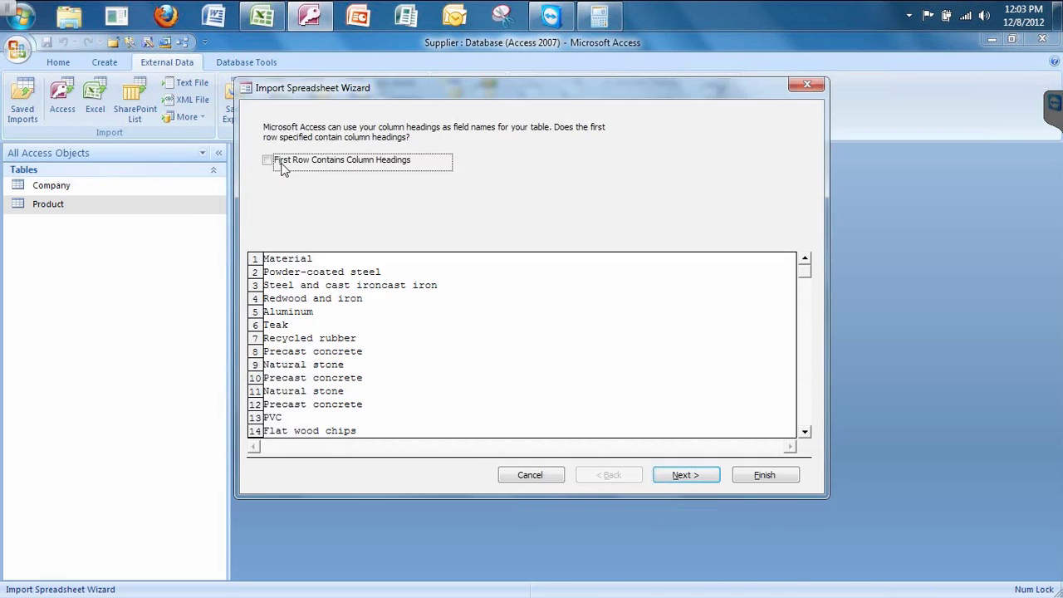
# Step: Use the first row as column headings, keep the Material field options, and let Access add the primary key
pyautogui.click(283, 166)
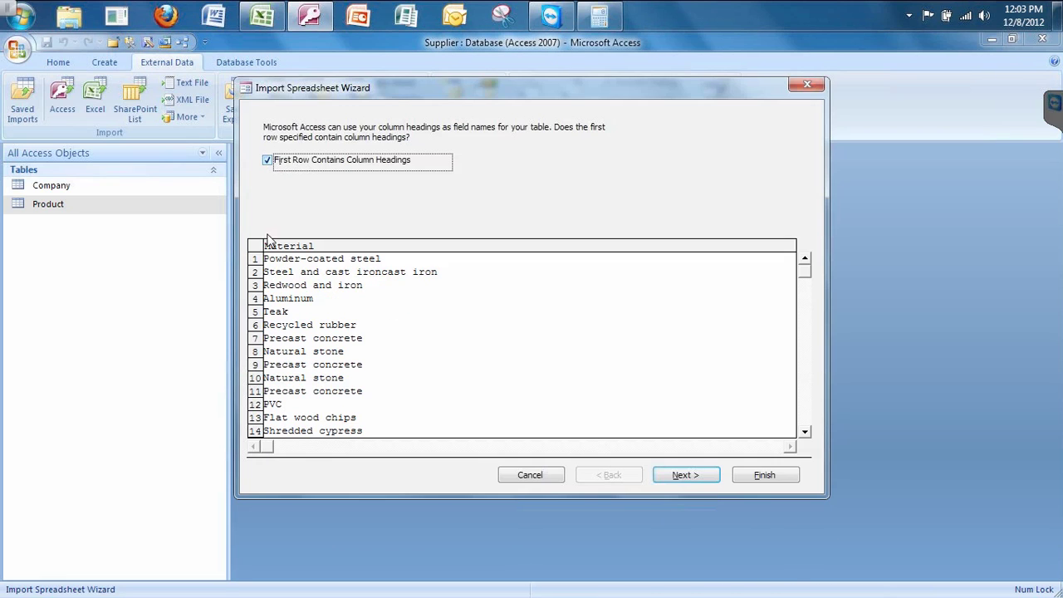
pyautogui.click(659, 475)
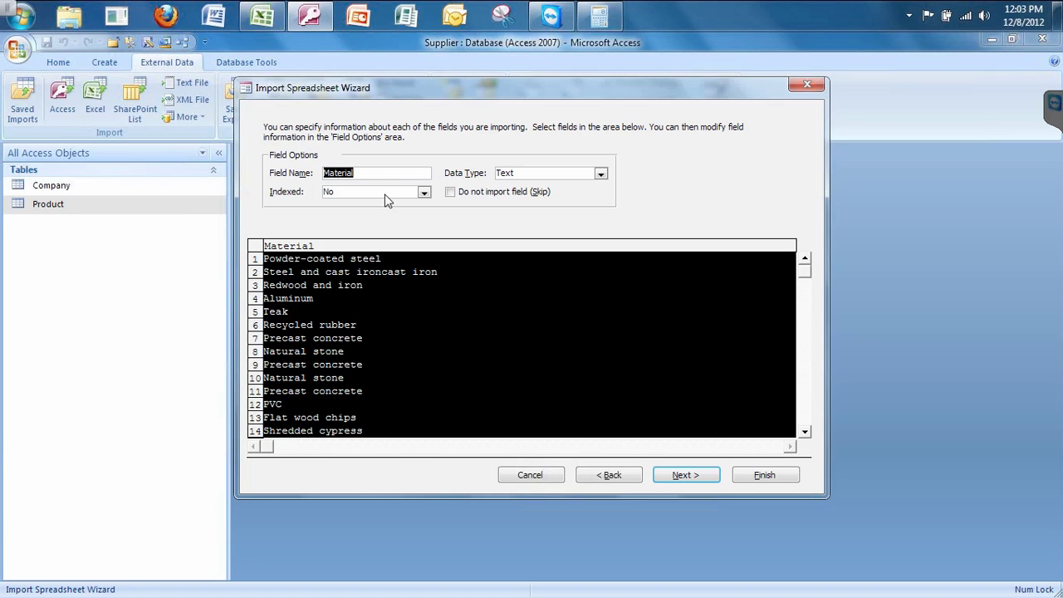
pyautogui.click(692, 475)
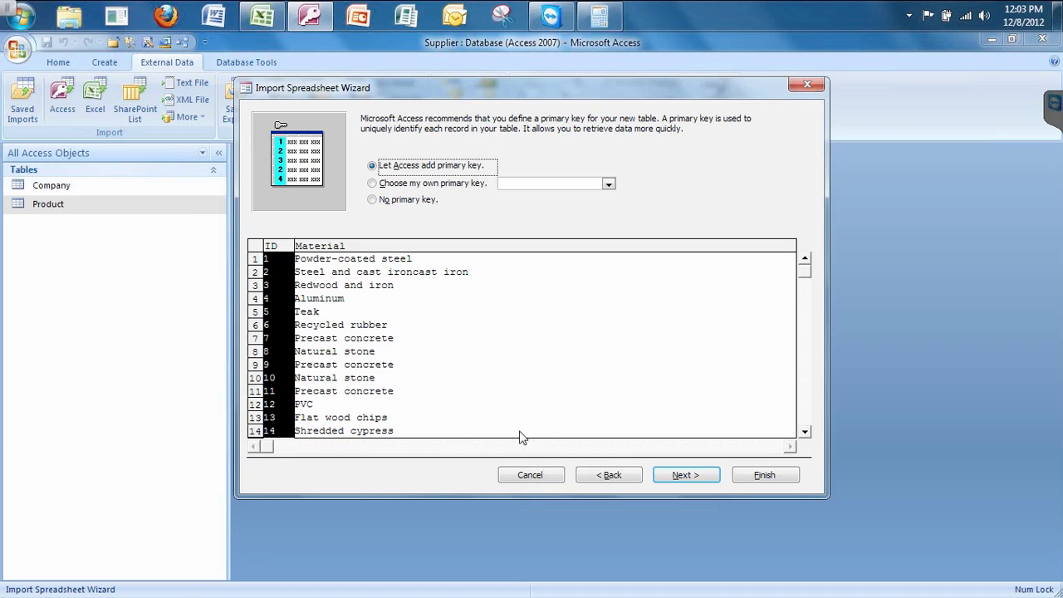
pyautogui.click(694, 477)
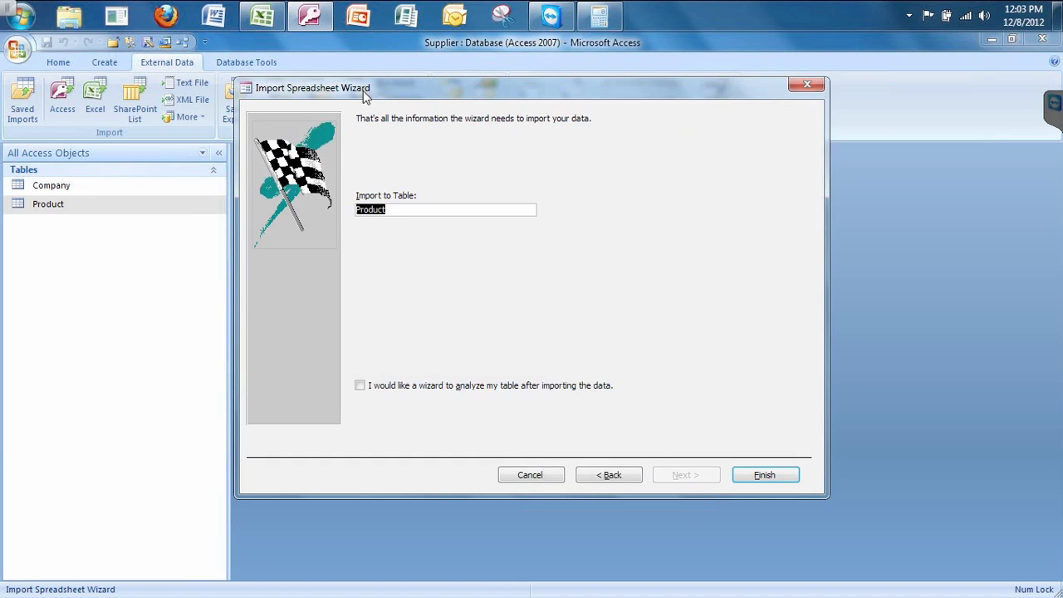
# Step: Import the data to a table named tbl_Materials and save the import steps as Import-Materials
pyautogui.write('M')
pyautogui.write('tb')
pyautogui.write('l_')
pyautogui.click(754, 480)
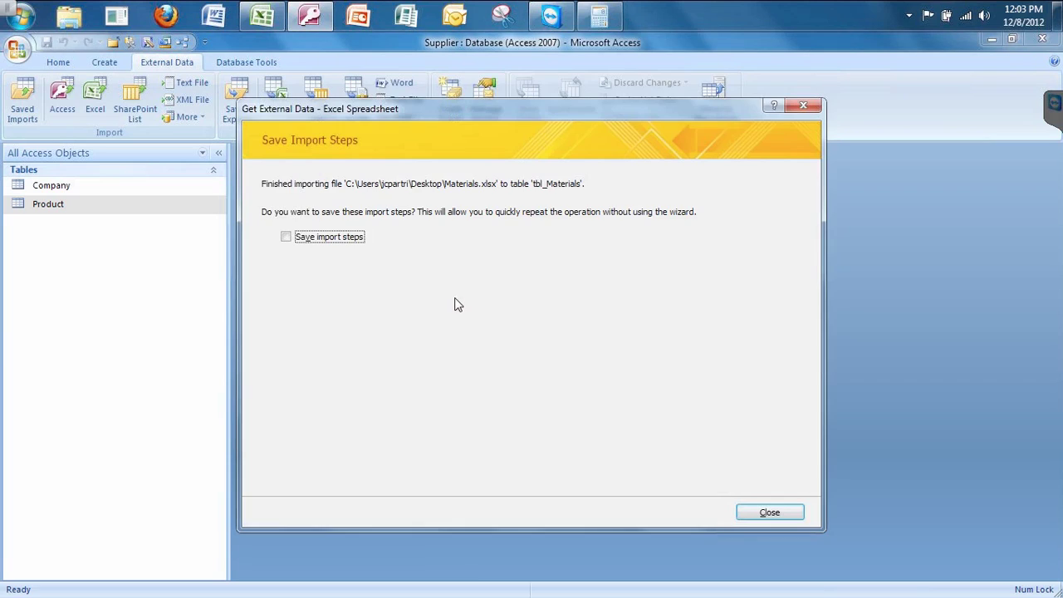
pyautogui.click(315, 241)
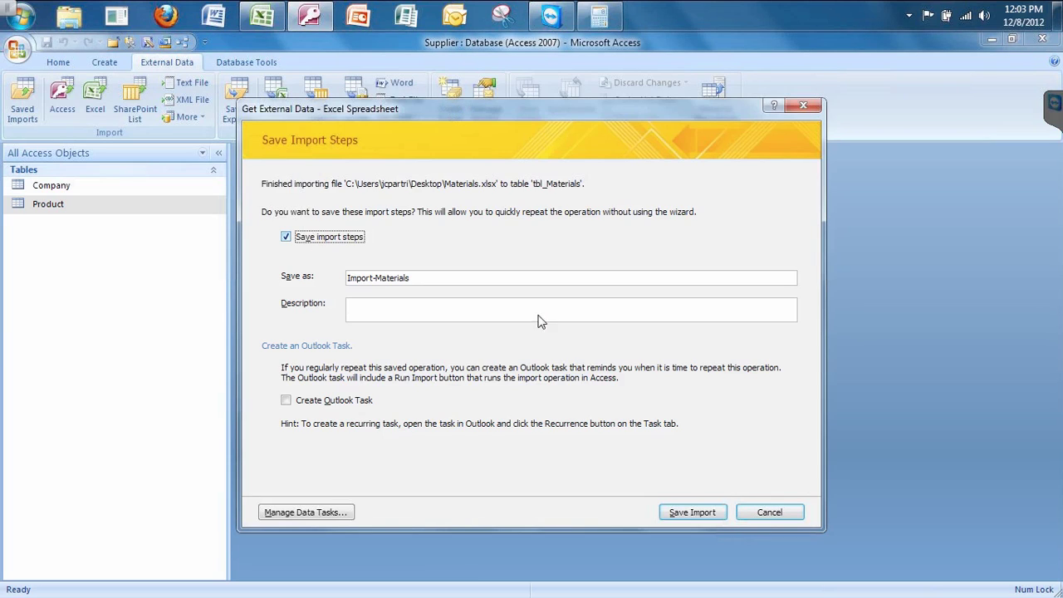
pyautogui.click(716, 513)
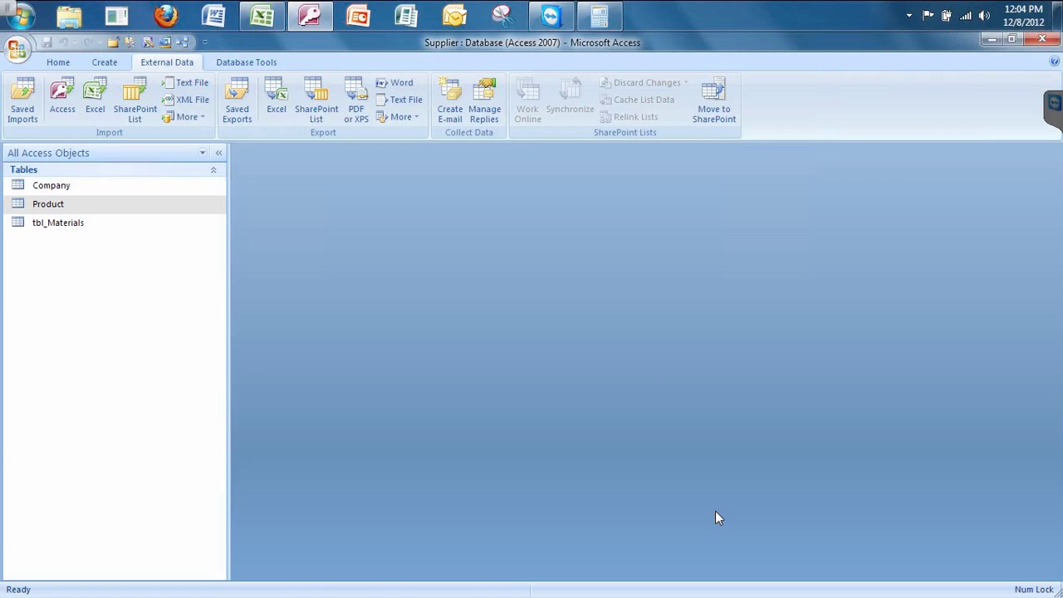
# Step: Open the tbl_Materials table and widen its Material column to fit the longest entry
pyautogui.click(69, 231)
pyautogui.doubleClick(69, 231)
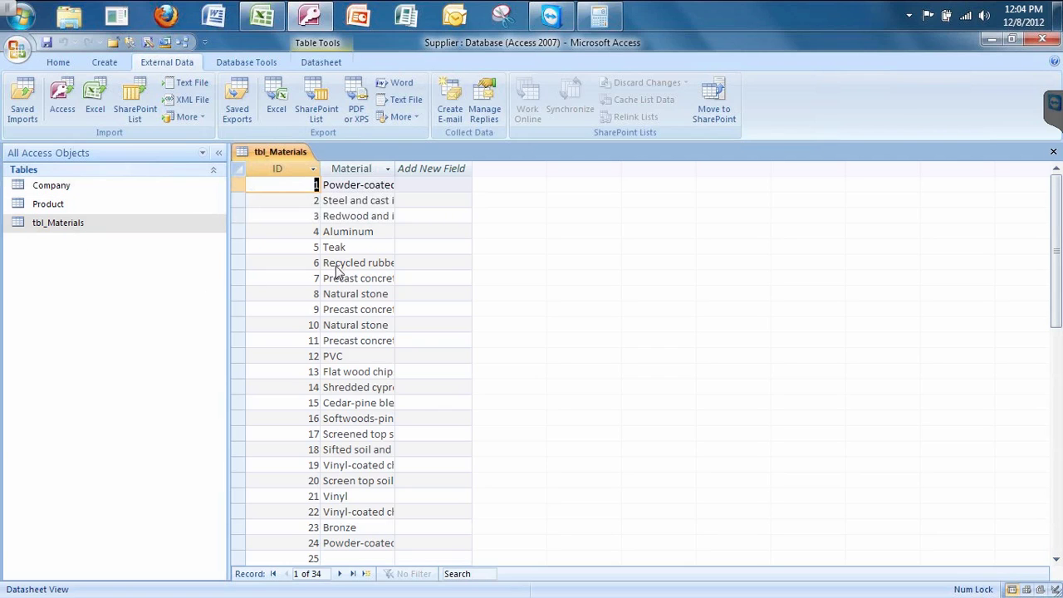
pyautogui.doubleClick(396, 169)
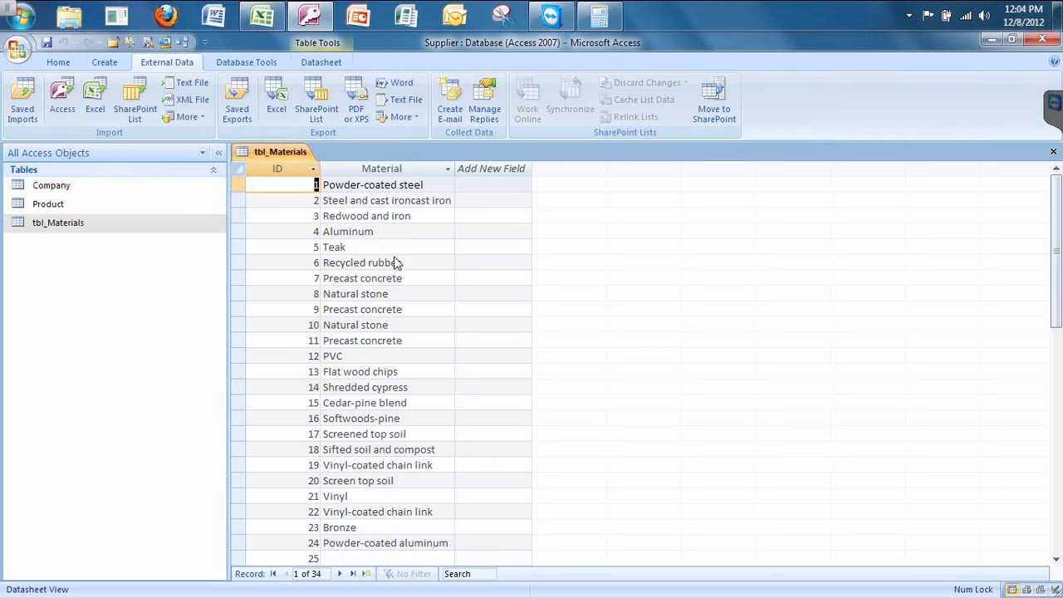
pyautogui.click(390, 262)
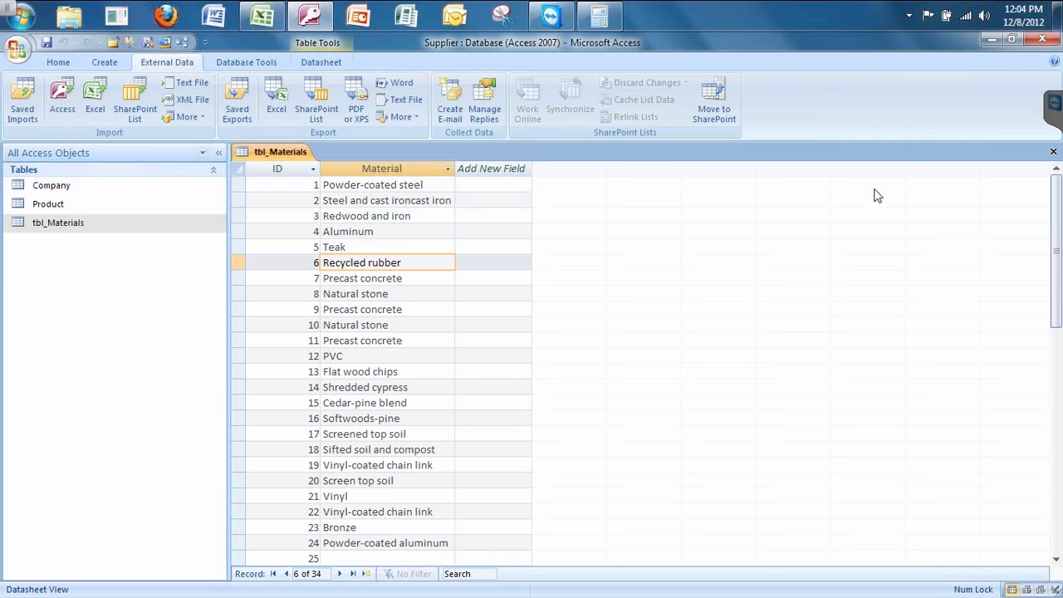
# Step: Close tbl_Materials with its layout changes saved, and design a new query containing the Material field of tbl_Materials
pyautogui.click(1052, 152)
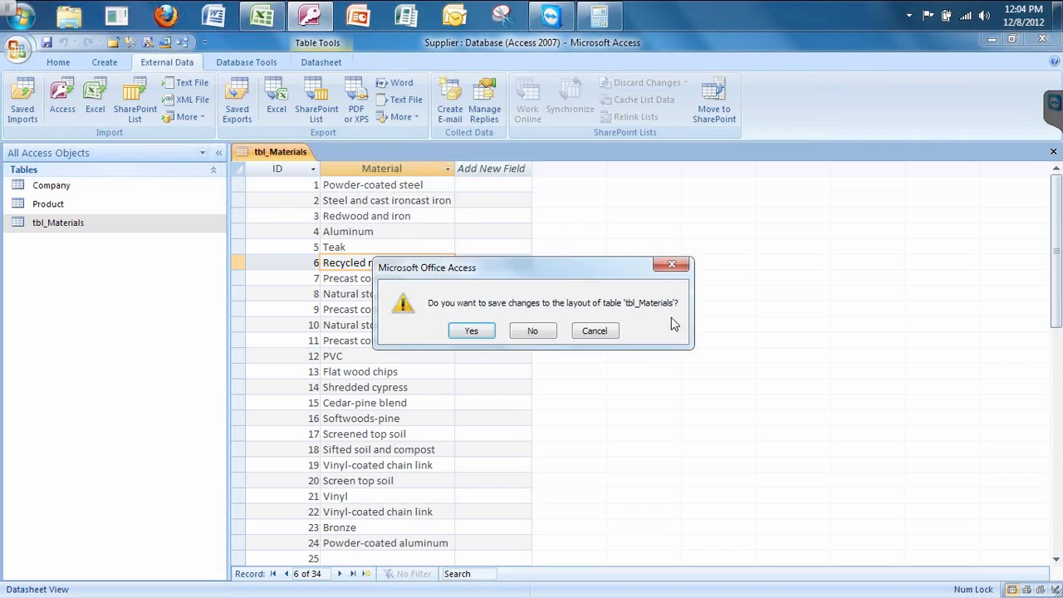
pyautogui.click(470, 331)
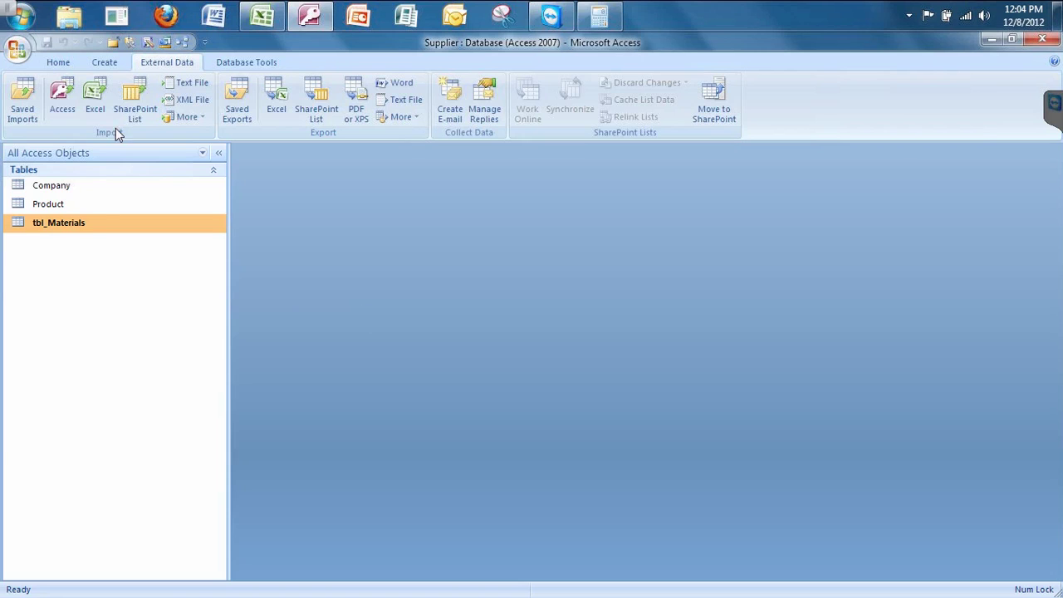
pyautogui.click(117, 64)
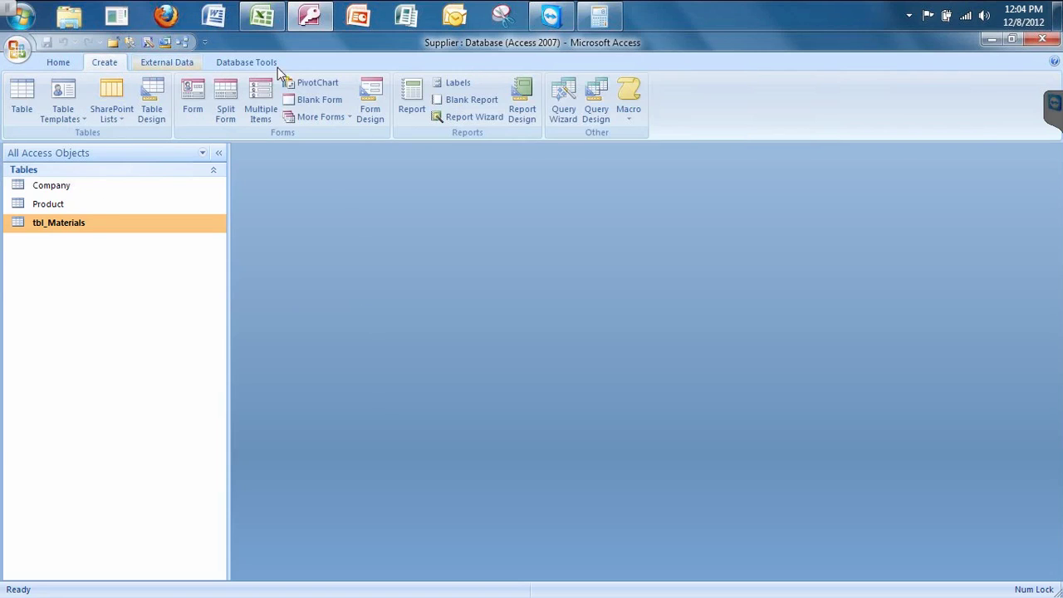
pyautogui.click(601, 93)
pyautogui.doubleClick(470, 400)
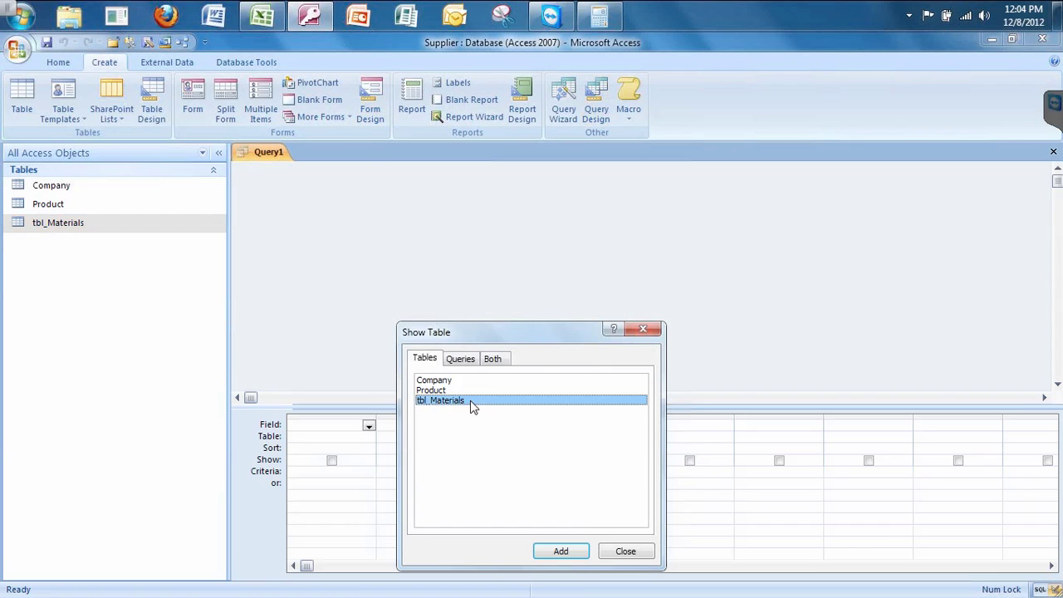
pyautogui.click(624, 551)
pyautogui.click(322, 222)
pyautogui.doubleClick(322, 223)
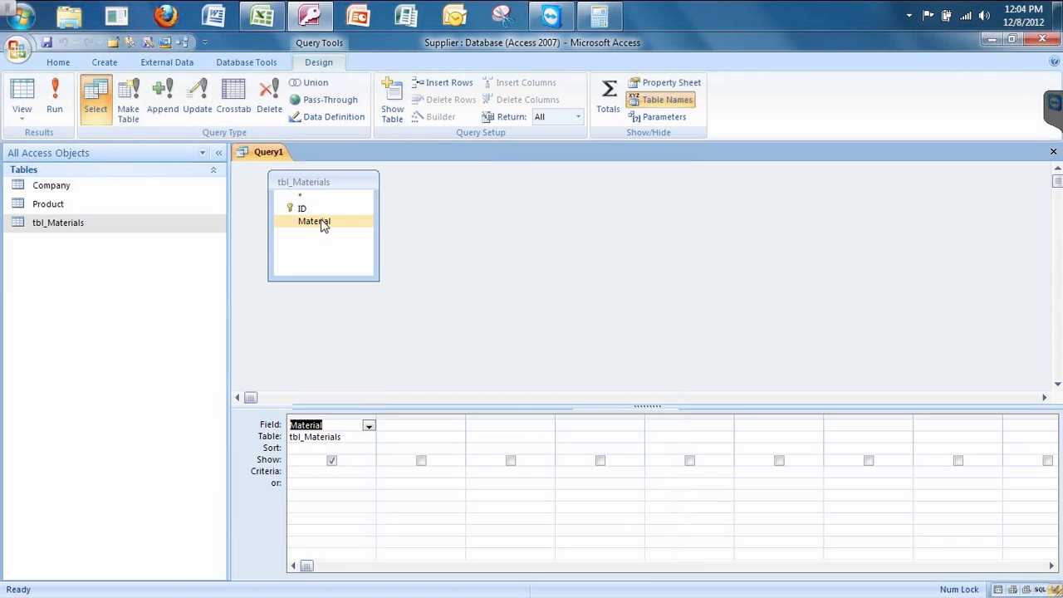
# Step: Run the query, save it as qry_Materials, and close it
pyautogui.click(54, 92)
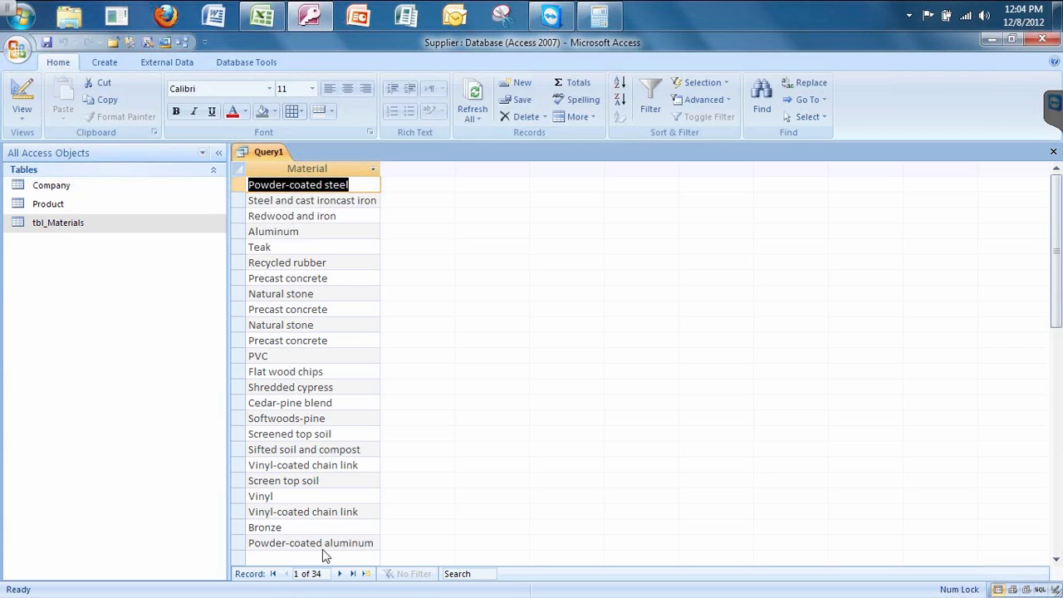
pyautogui.click(46, 41)
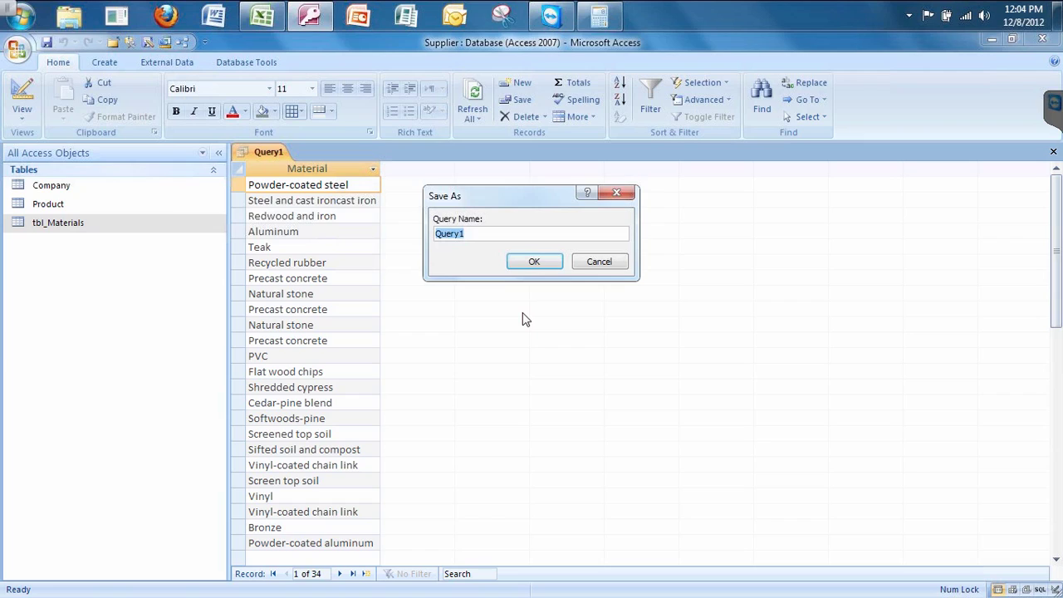
pyautogui.write('ar')
pyautogui.press('Return')
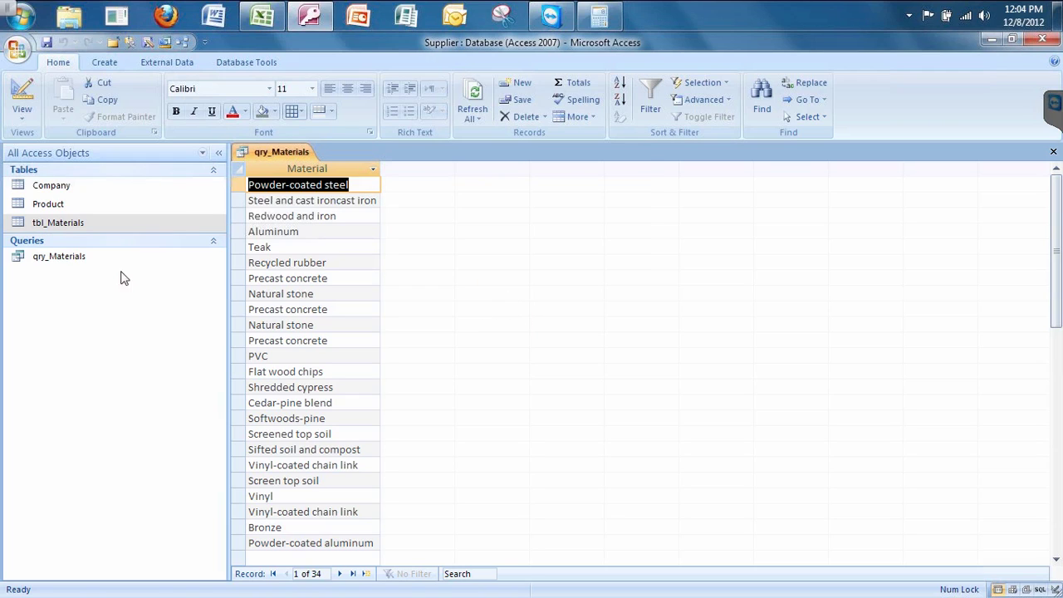
pyautogui.click(1053, 152)
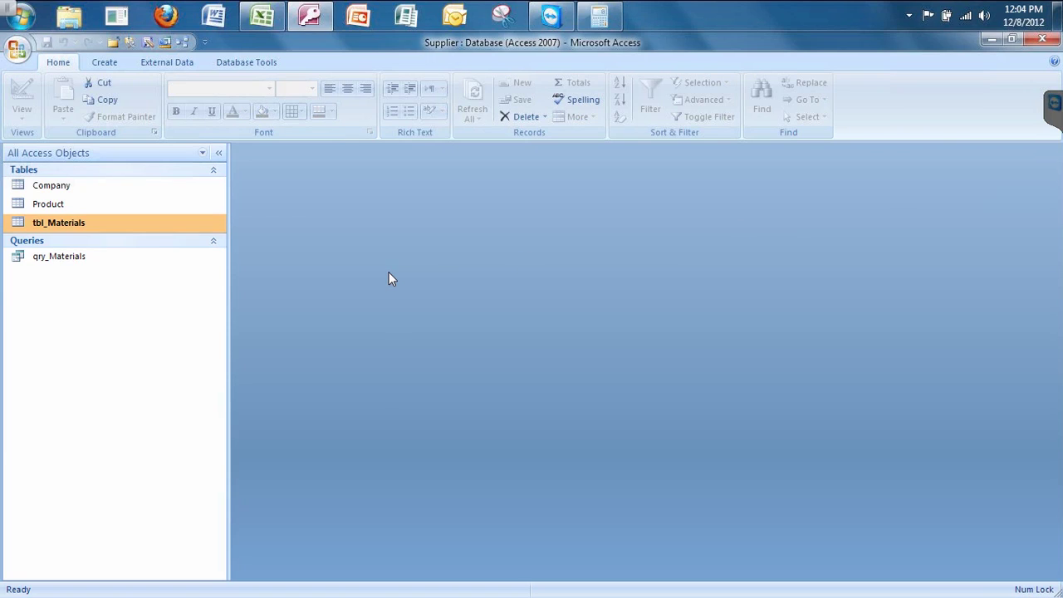
# Step: Open the Product table and examine the Material column's entries from the first record to the last
pyautogui.doubleClick(63, 202)
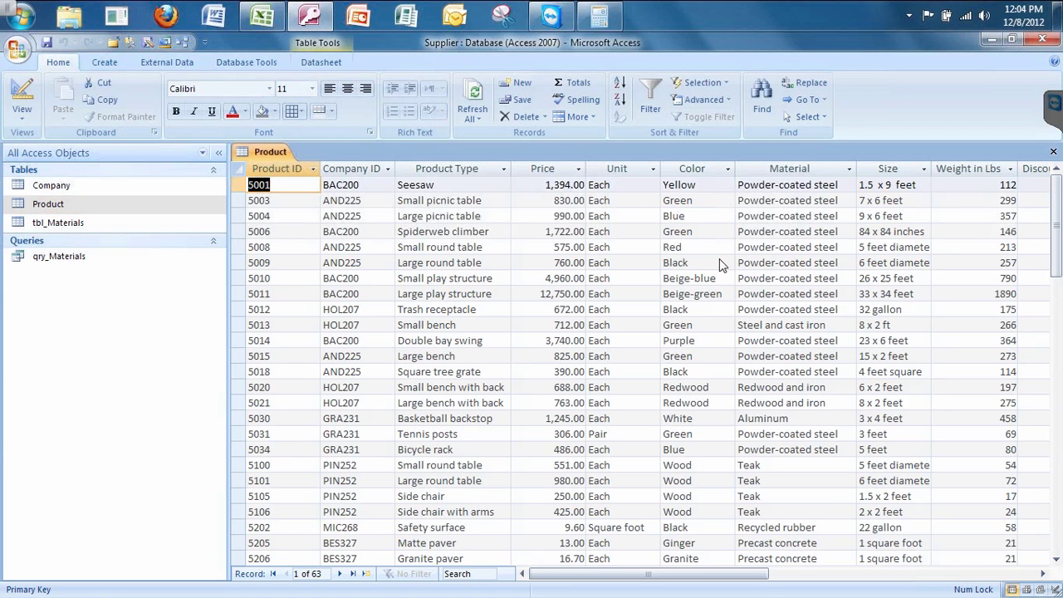
pyautogui.click(745, 247)
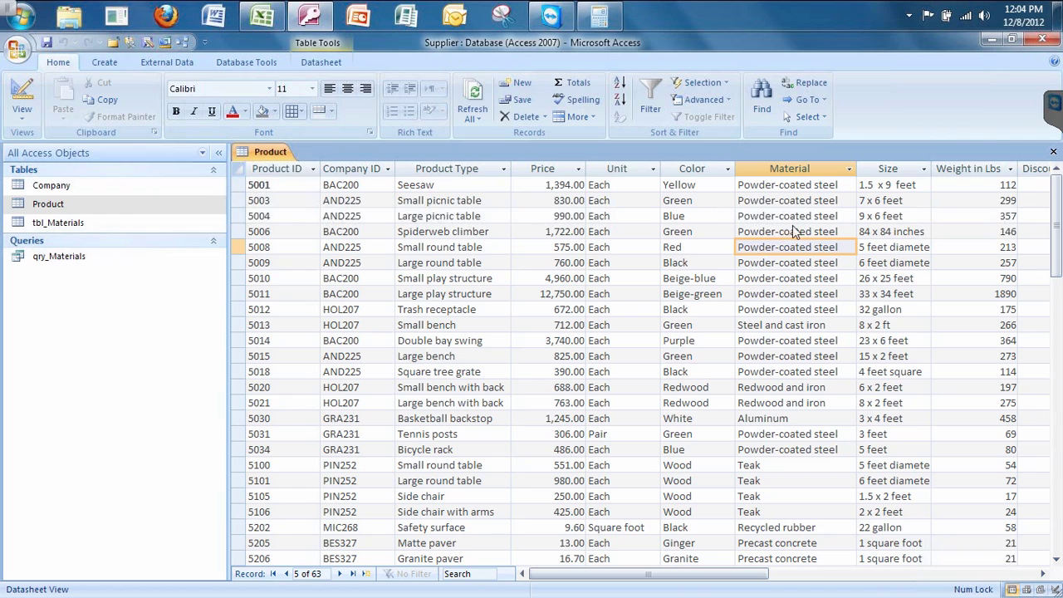
pyautogui.click(830, 186)
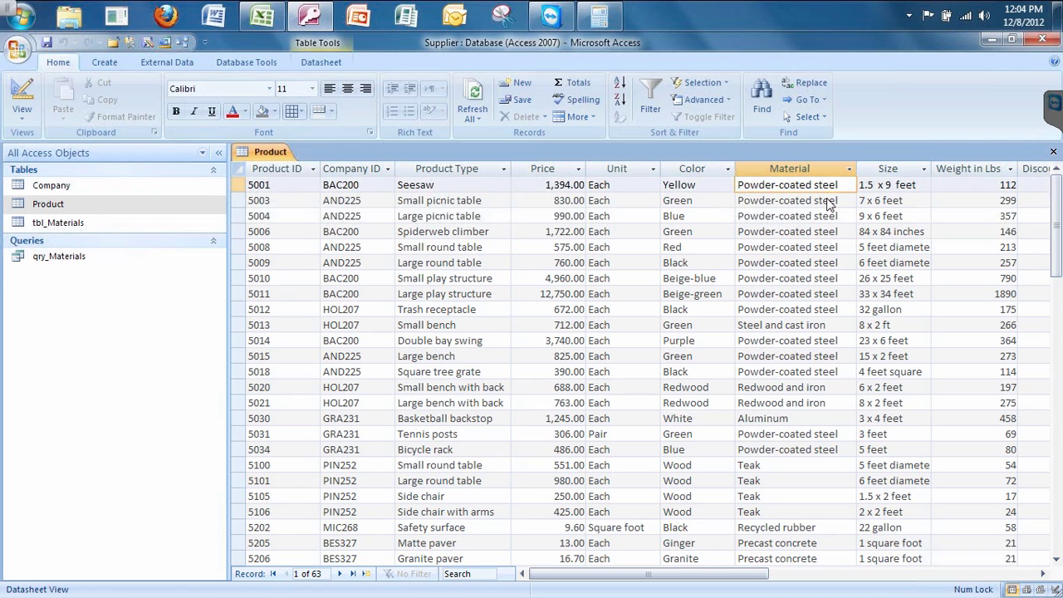
pyautogui.click(828, 202)
pyautogui.click(828, 189)
pyautogui.press('Down')
pyautogui.press('Down')
pyautogui.press('Down')
pyautogui.press('Down')
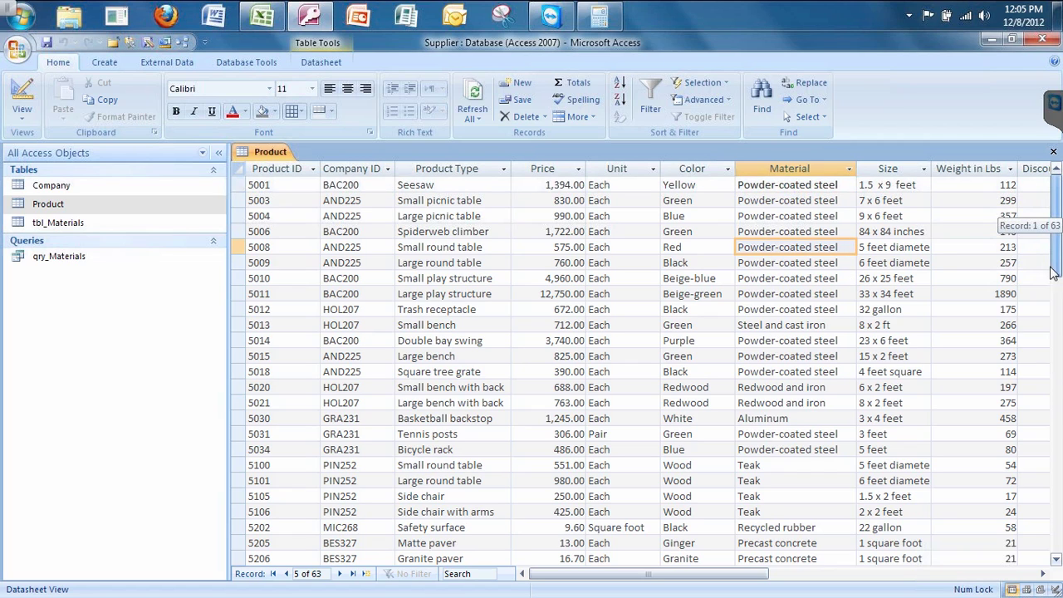
pyautogui.moveTo(1049, 515); pyautogui.dragTo(1053, 442)
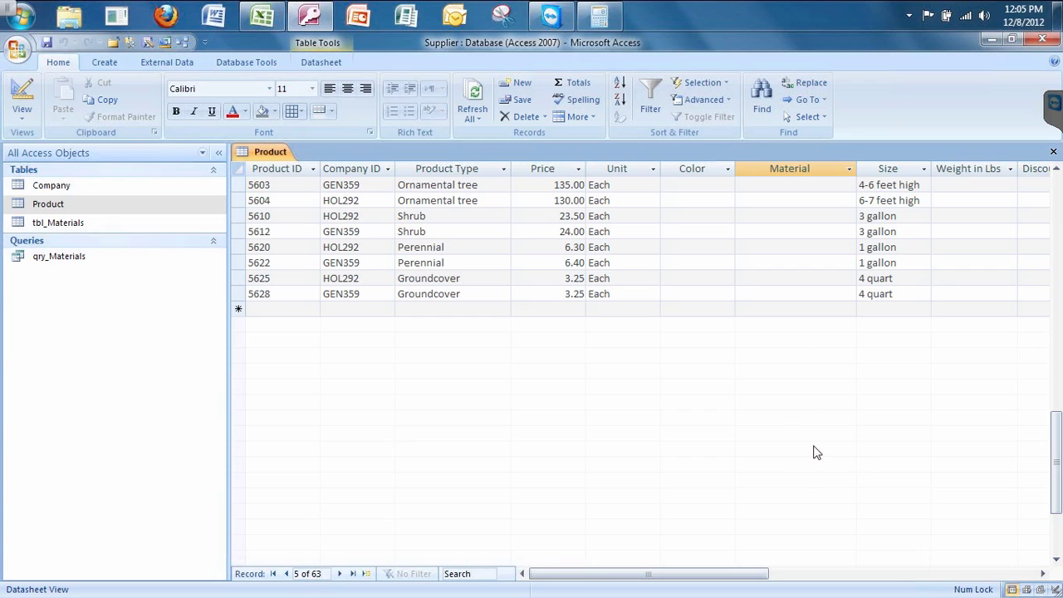
# Step: Switch the Product table to Design view and set the Material field's lookup display control to Combo Box
pyautogui.click(15, 95)
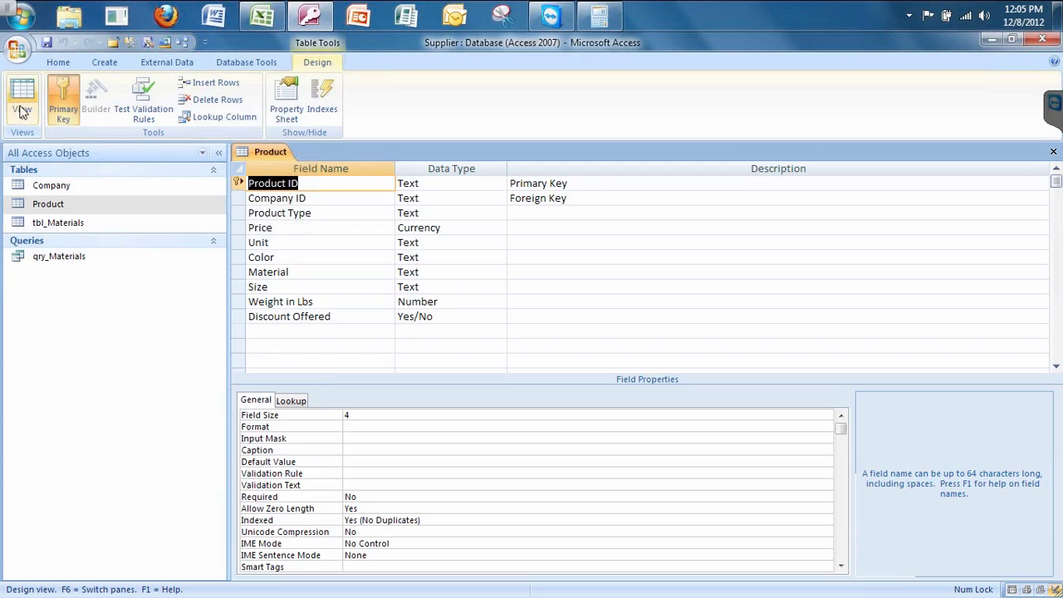
pyautogui.click(350, 280)
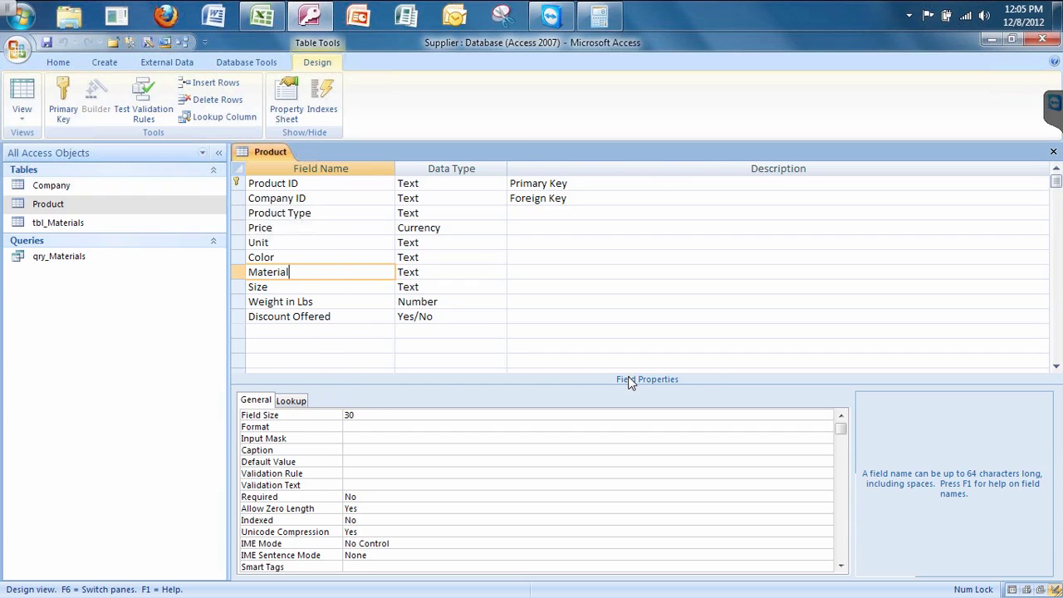
pyautogui.click(296, 403)
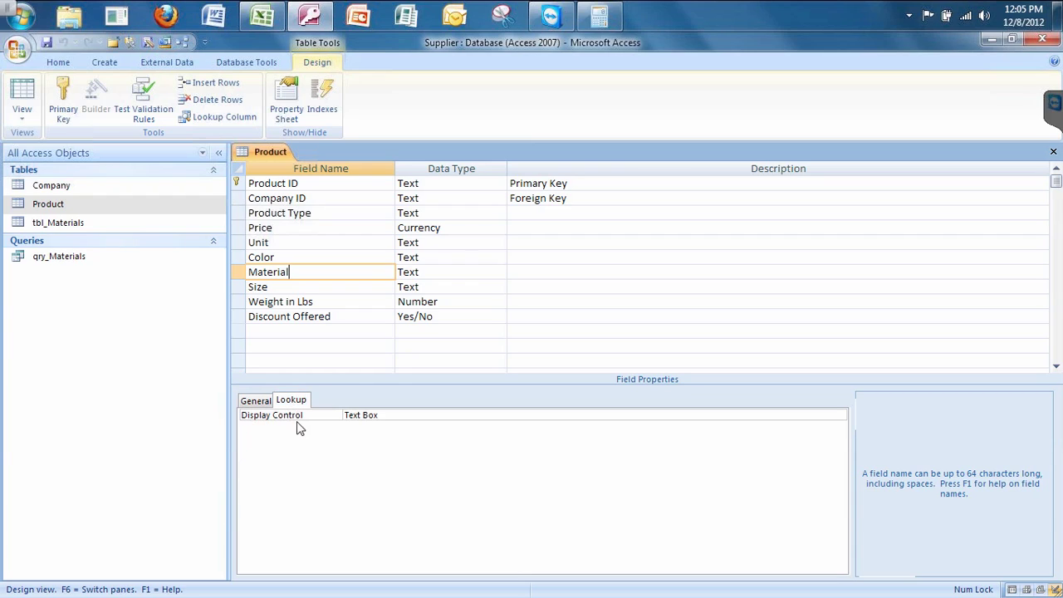
pyautogui.click(835, 420)
pyautogui.click(839, 416)
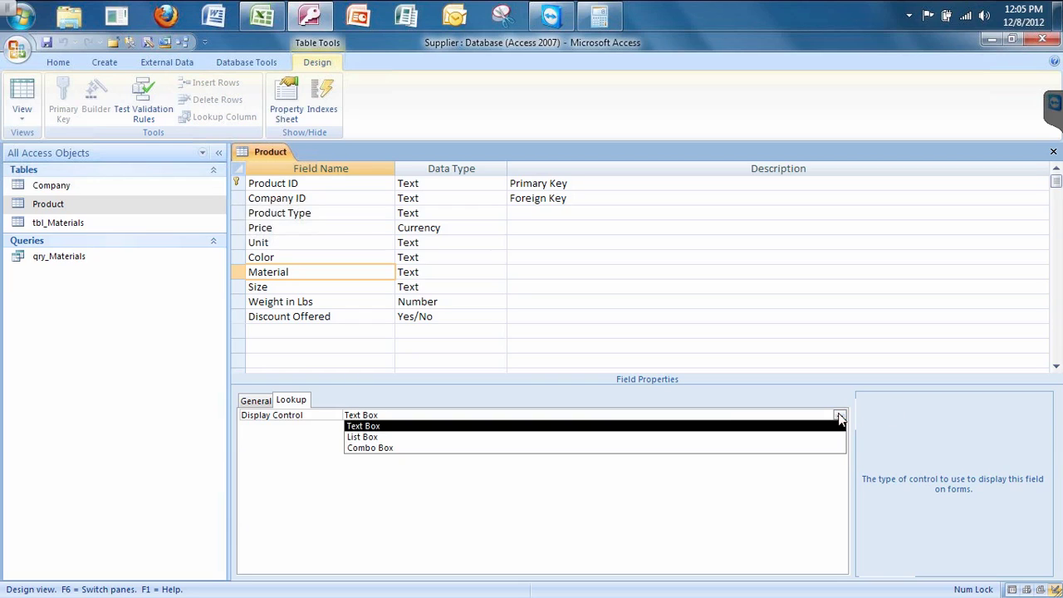
pyautogui.click(406, 448)
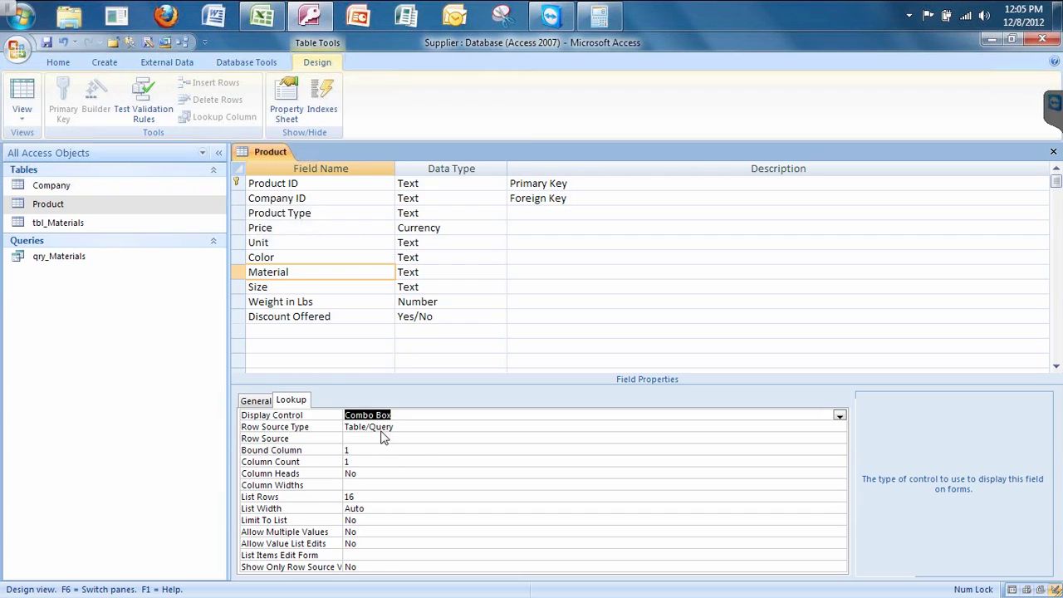
# Step: Set the Material field's lookup row source to qry_Materials
pyautogui.click(359, 440)
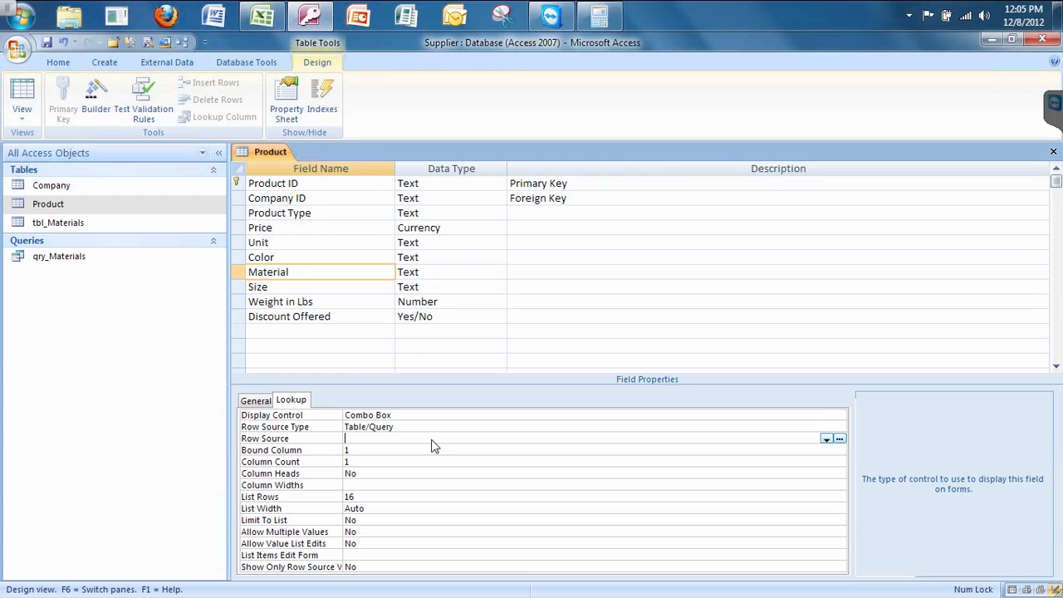
pyautogui.click(827, 440)
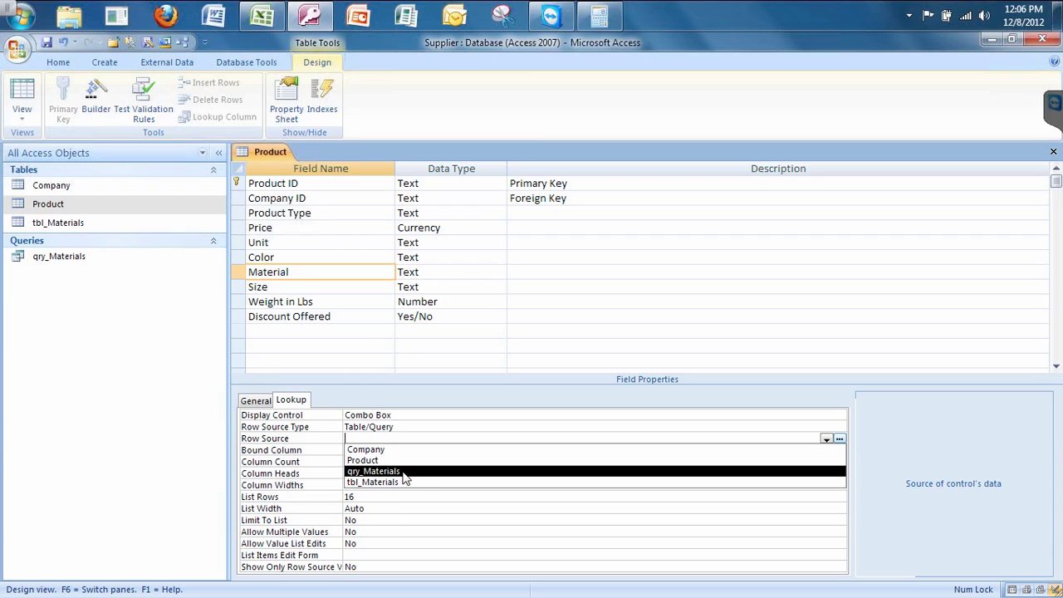
pyautogui.click(403, 474)
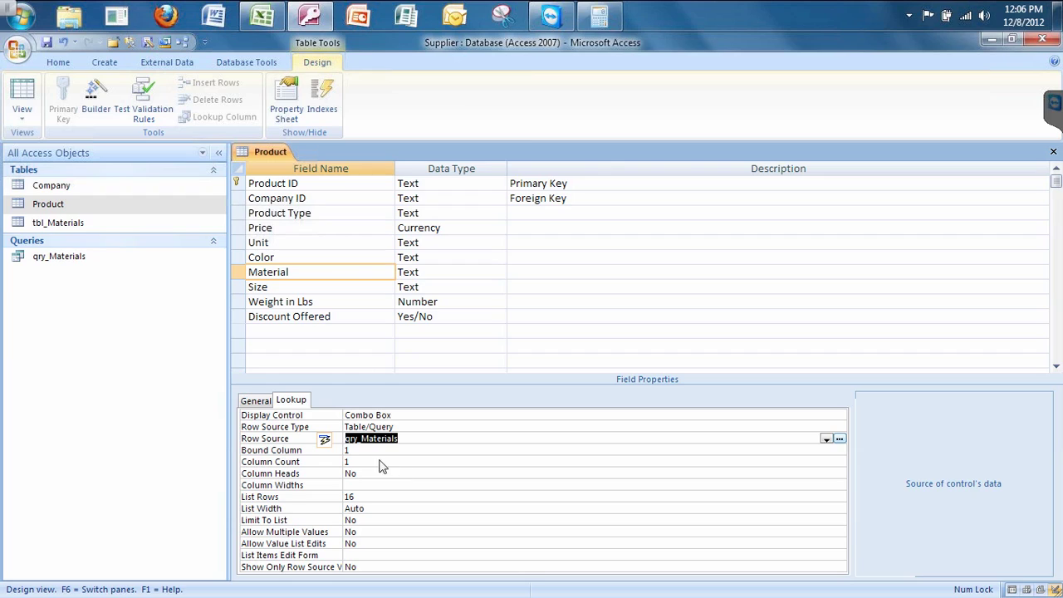
pyautogui.click(373, 453)
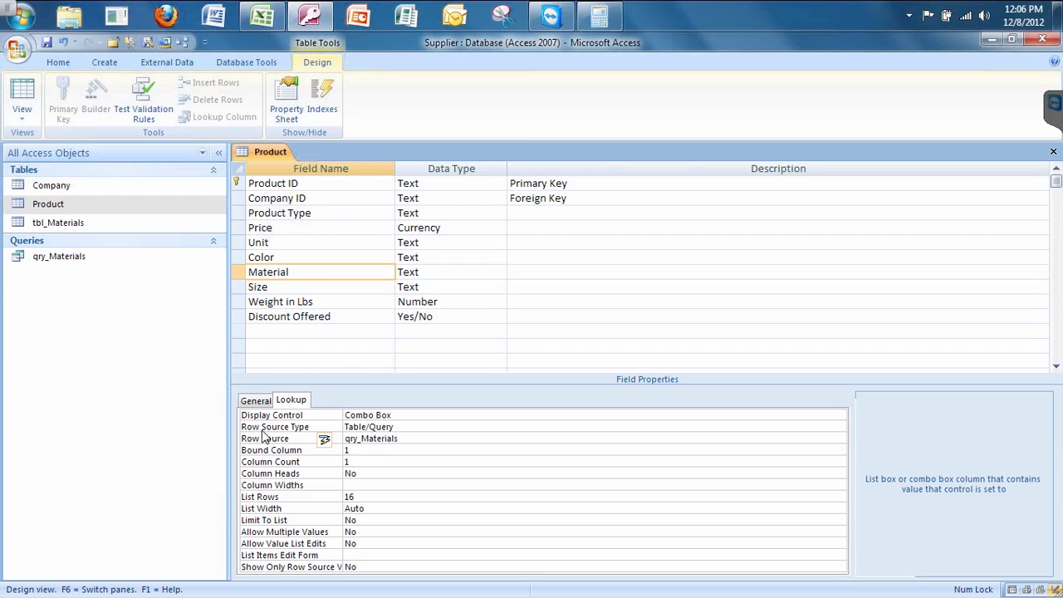
# Step: Open qry_Materials to check which column the lookup is bound to, and return to the Product design's Bound Column setting
pyautogui.click(75, 259)
pyautogui.doubleClick(76, 257)
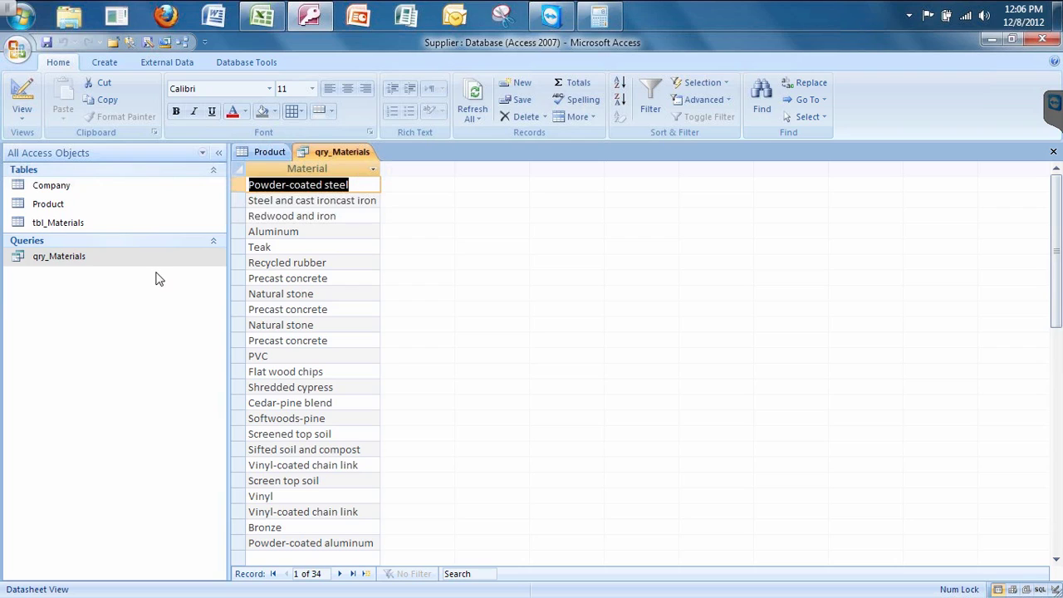
pyautogui.click(267, 154)
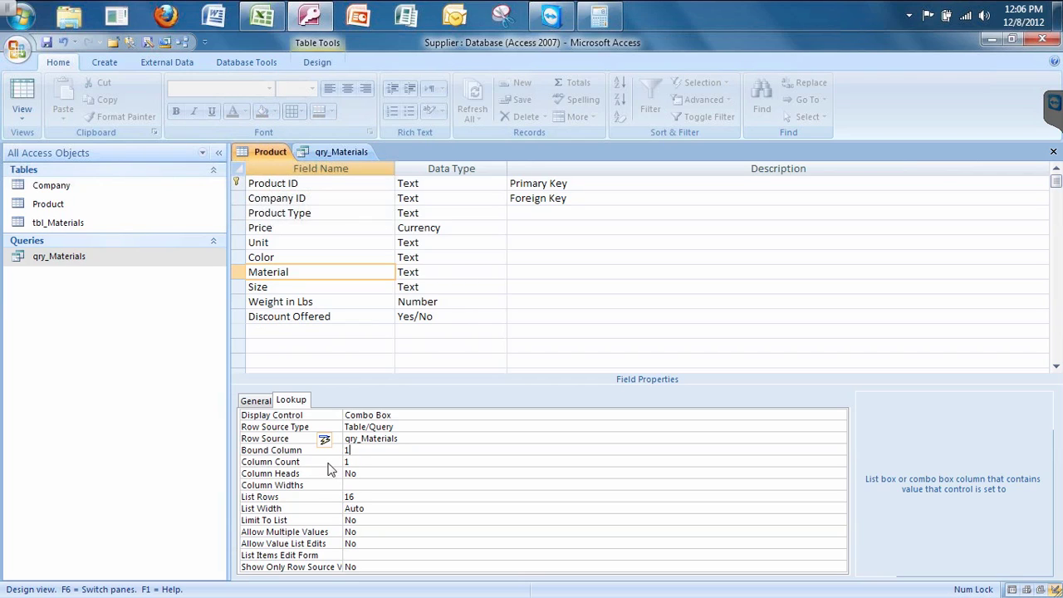
pyautogui.click(352, 451)
# Step: Save the Product table, switch it to Datasheet view, and look through the Material choices offered for the first record
pyautogui.click(23, 93)
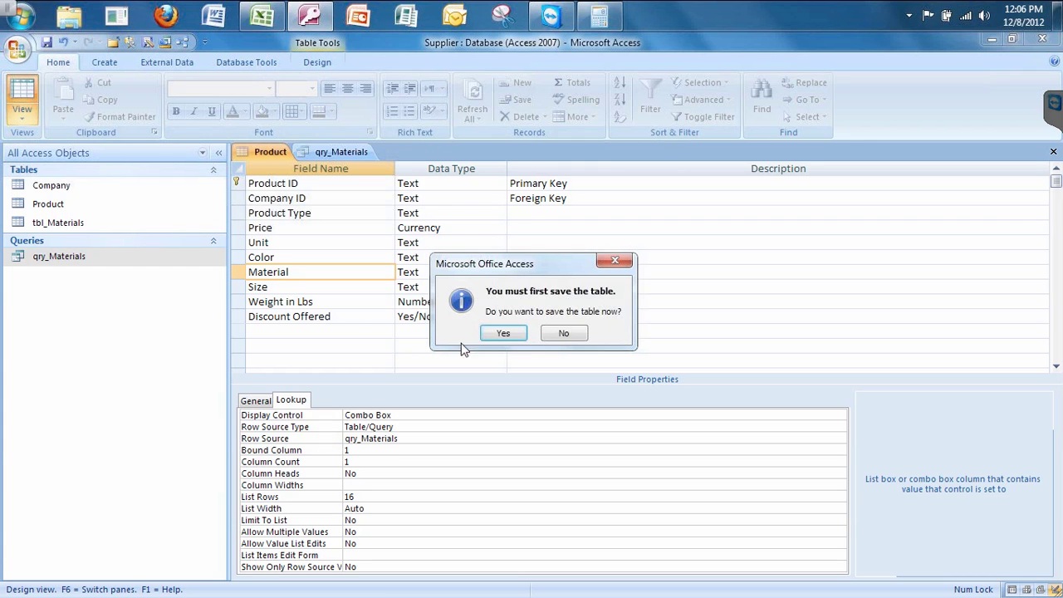
pyautogui.click(503, 334)
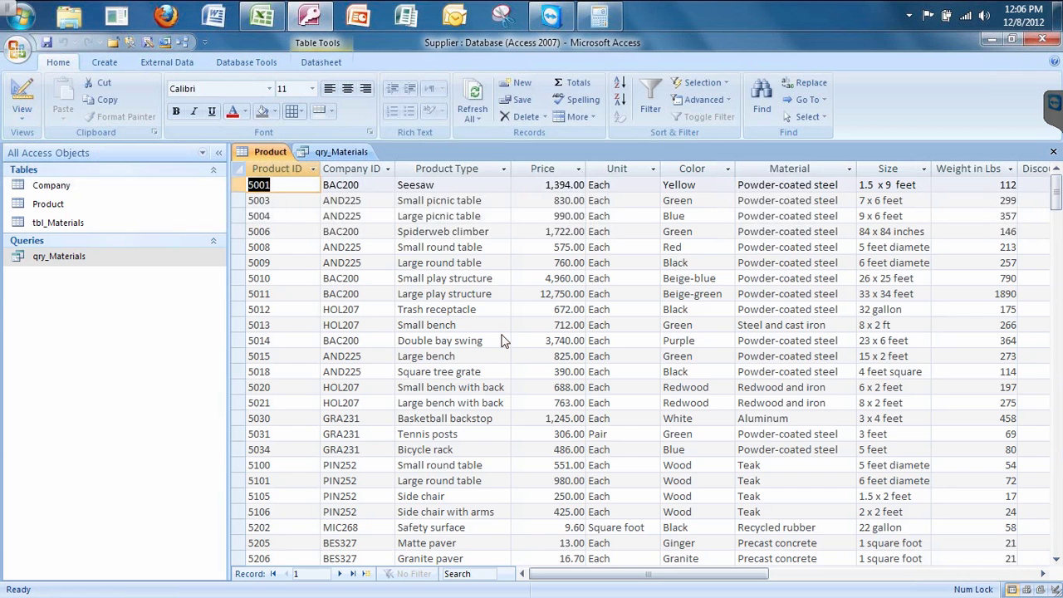
pyautogui.click(787, 189)
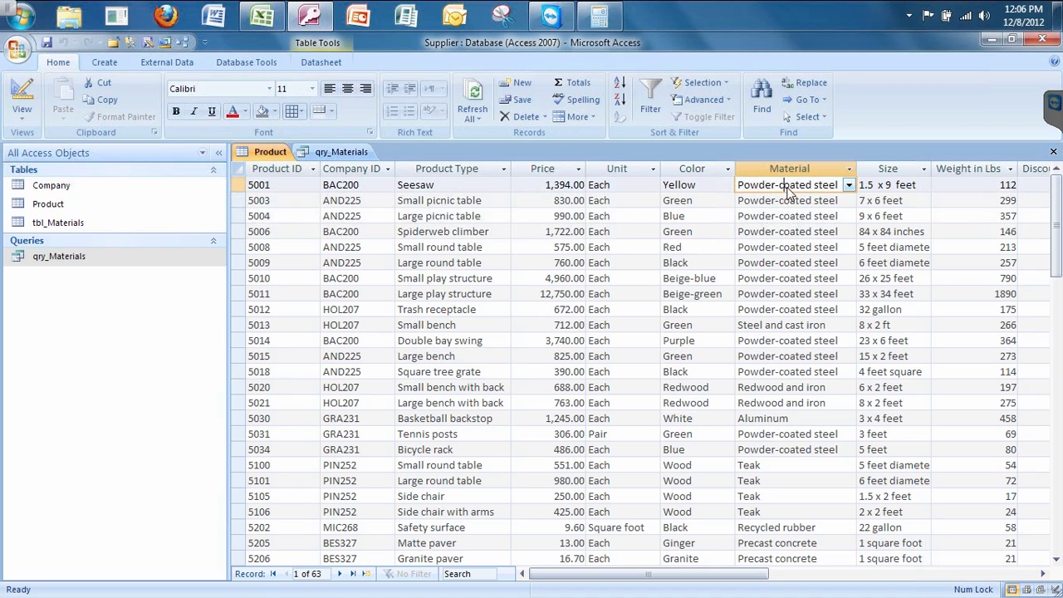
pyautogui.click(849, 186)
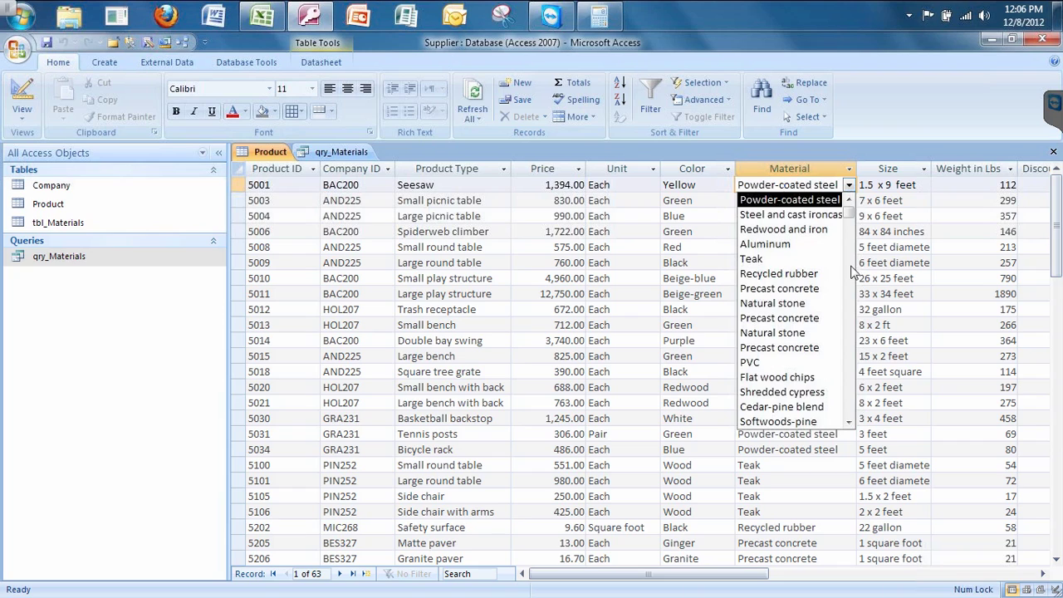
pyautogui.scroll(-4, 848, 424)
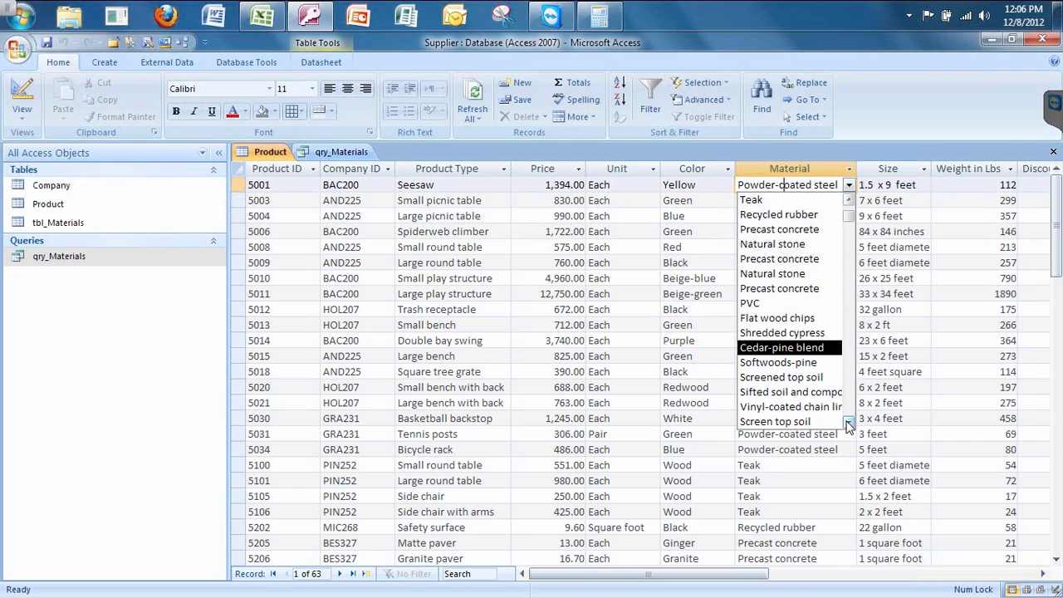
pyautogui.scroll(-4, 848, 424)
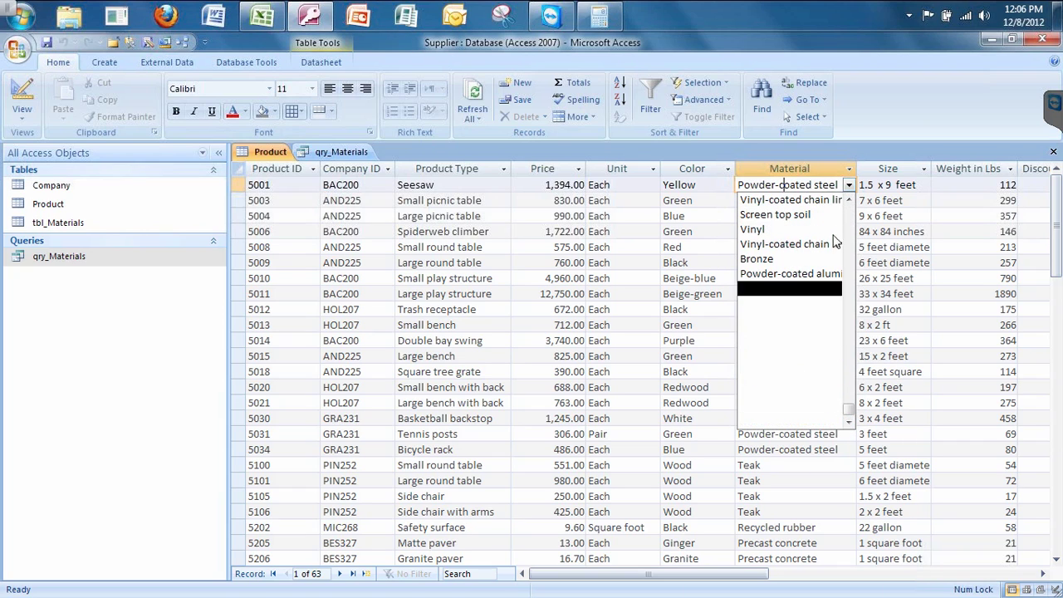
pyautogui.scroll(4, 849, 208)
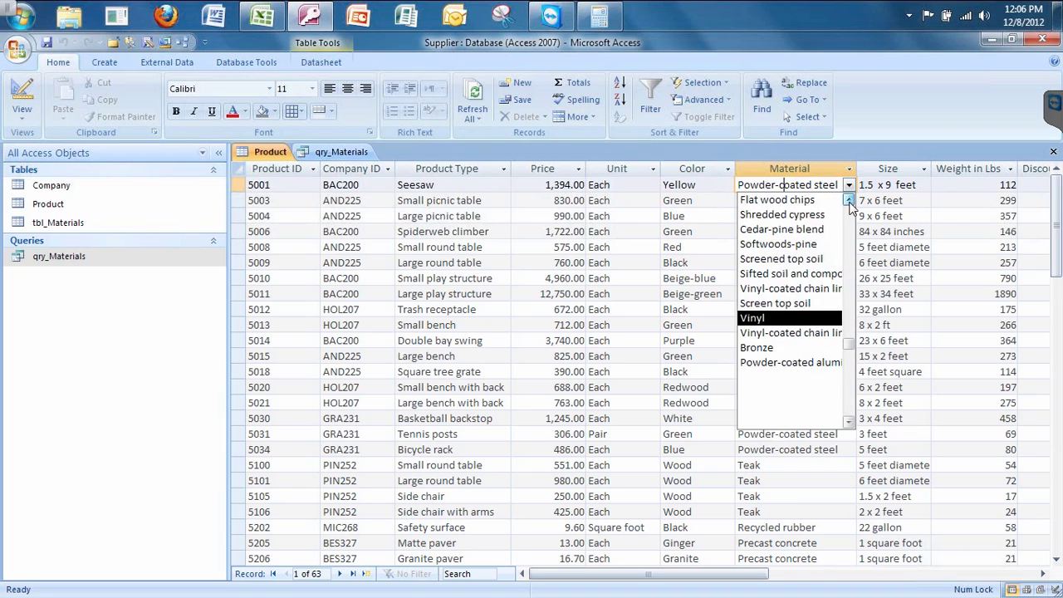
pyautogui.scroll(2, 850, 208)
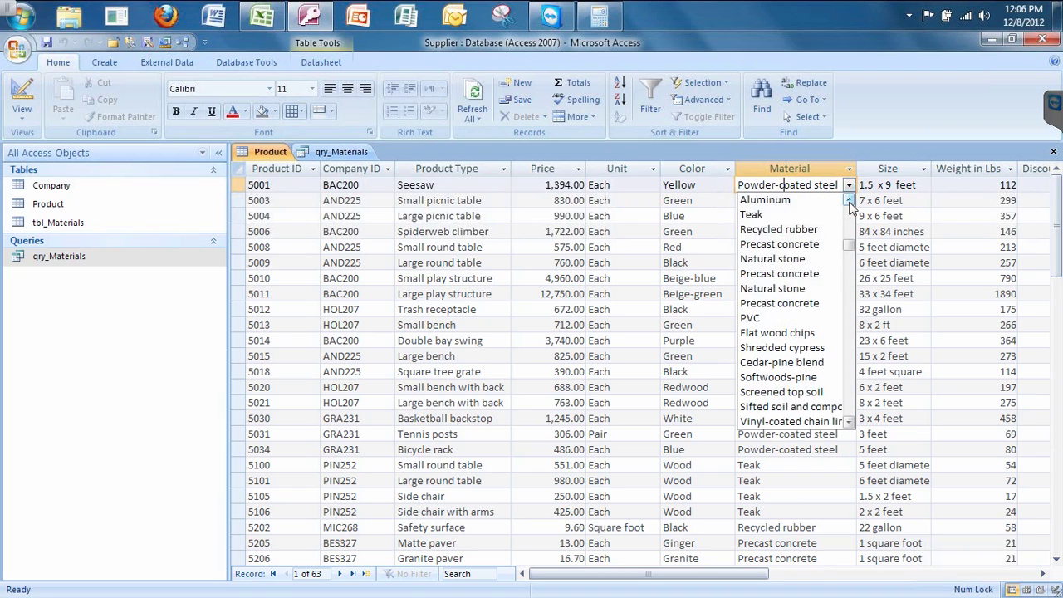
# Step: Select the Product table's Material column and look through its values down to the last record
pyautogui.click(818, 165)
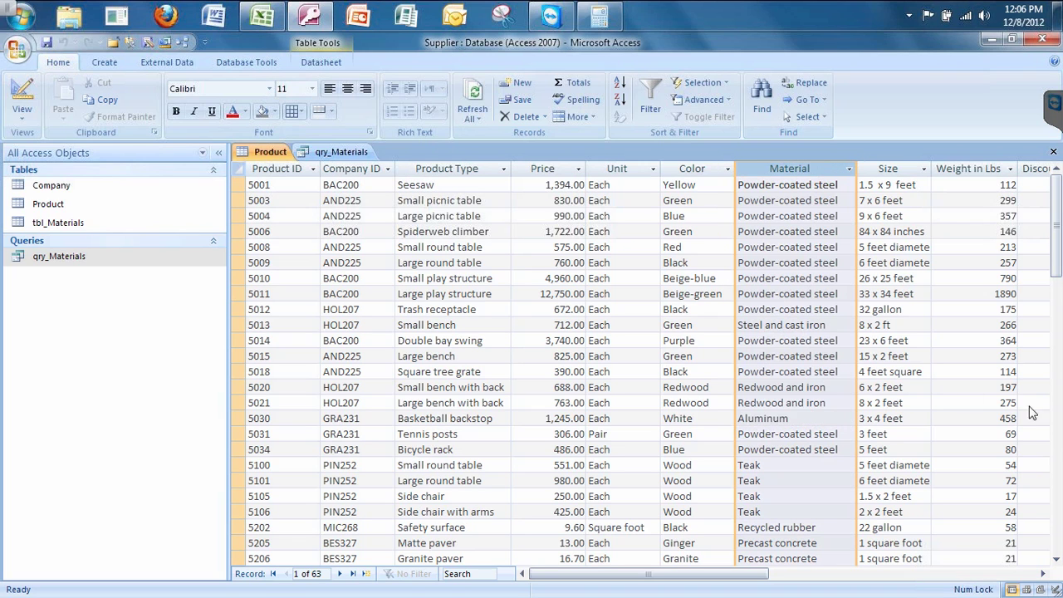
pyautogui.click(1056, 559)
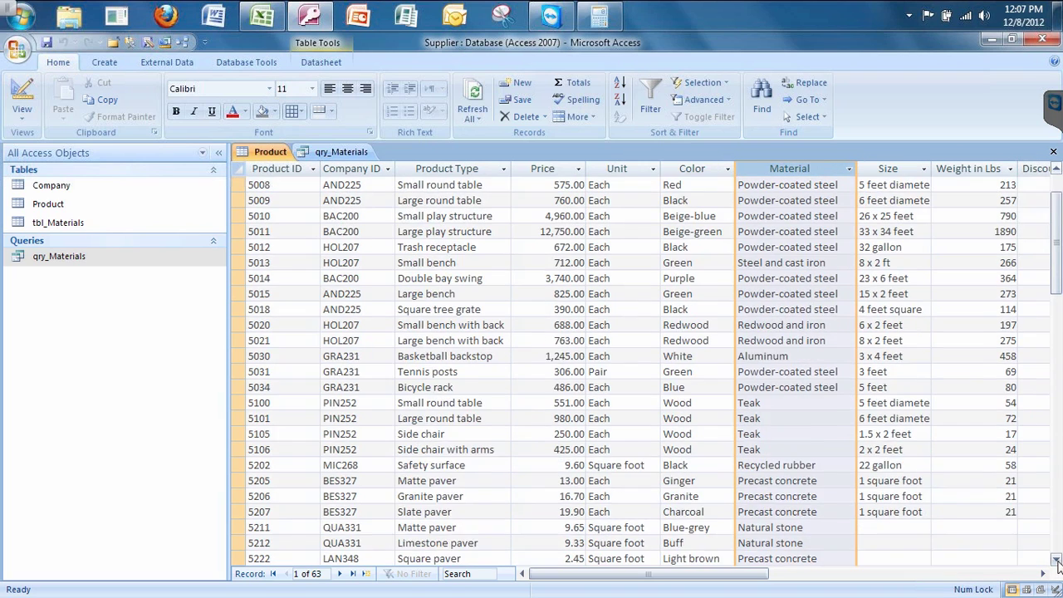
pyautogui.click(1056, 559)
pyautogui.click(1056, 559)
pyautogui.moveTo(1056, 559); pyautogui.dragTo(1056, 560)
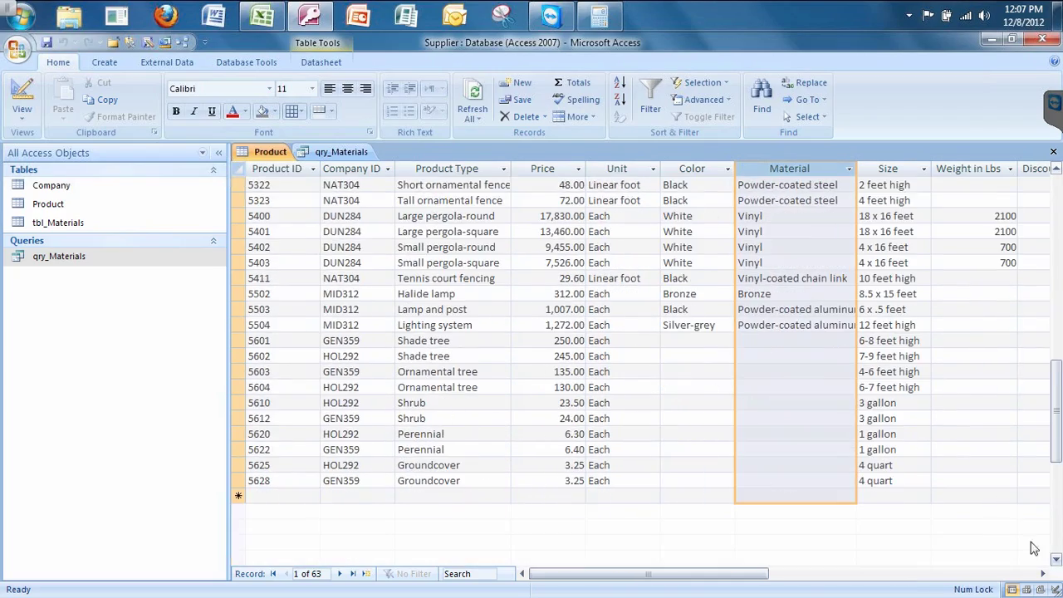
# Step: Check the Material choices offered for the new blank record at the end of the Product table
pyautogui.click(296, 497)
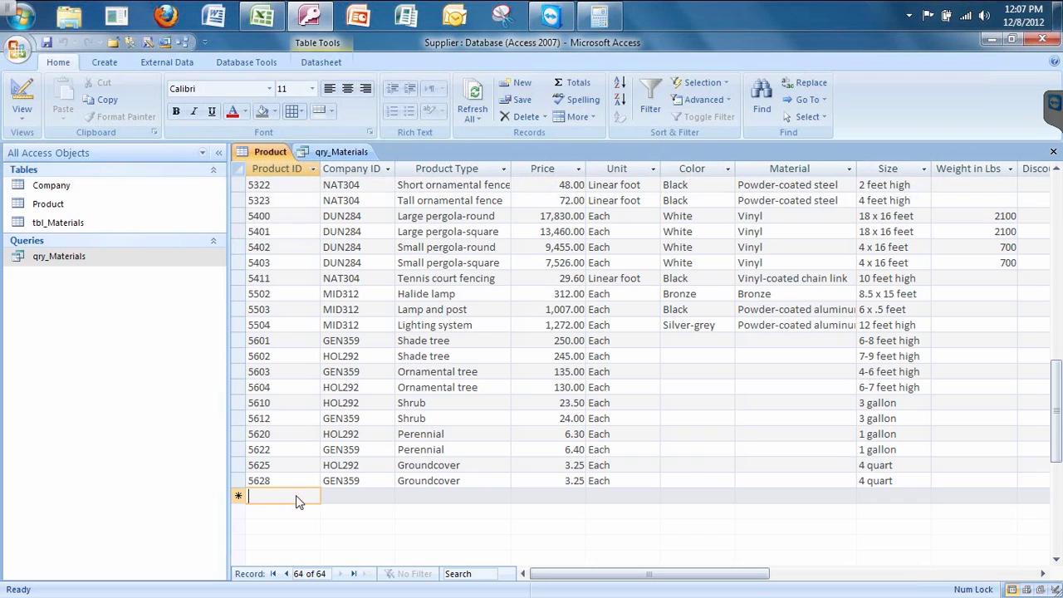
pyautogui.click(799, 498)
pyautogui.click(847, 496)
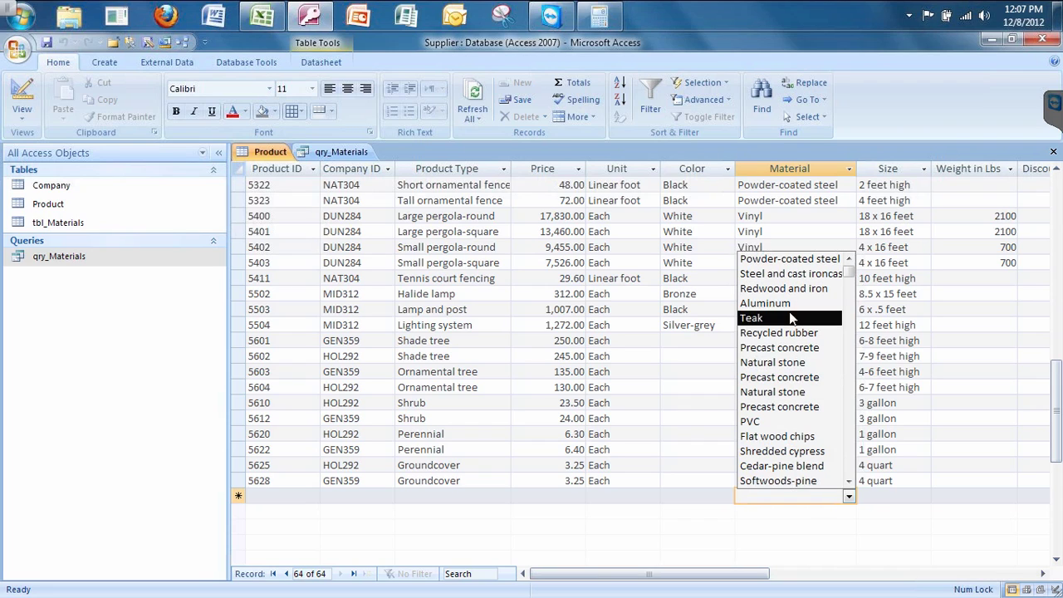
pyautogui.click(624, 503)
pyautogui.click(434, 498)
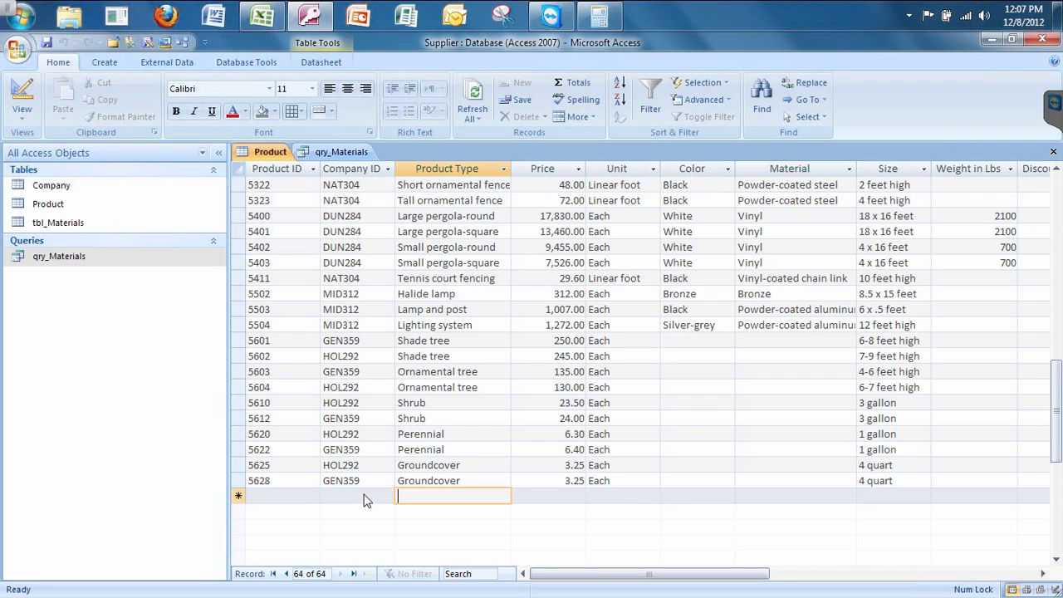
pyautogui.click(351, 497)
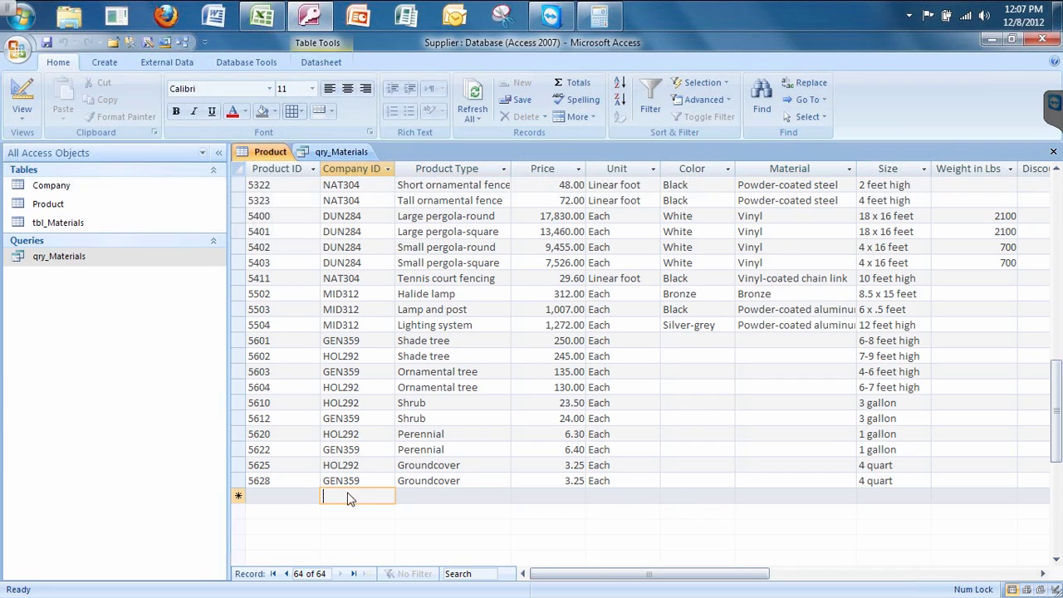
# Step: Review the Material field's Row Source and Bound Column settings in Product's Design view against the column in qry_Materials
pyautogui.click(23, 95)
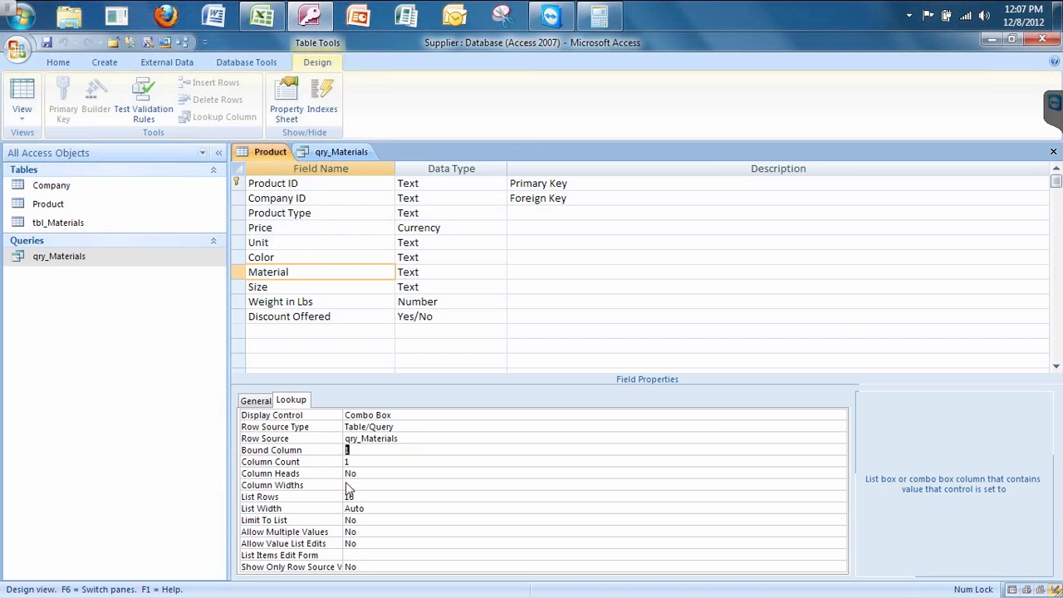
pyautogui.click(293, 439)
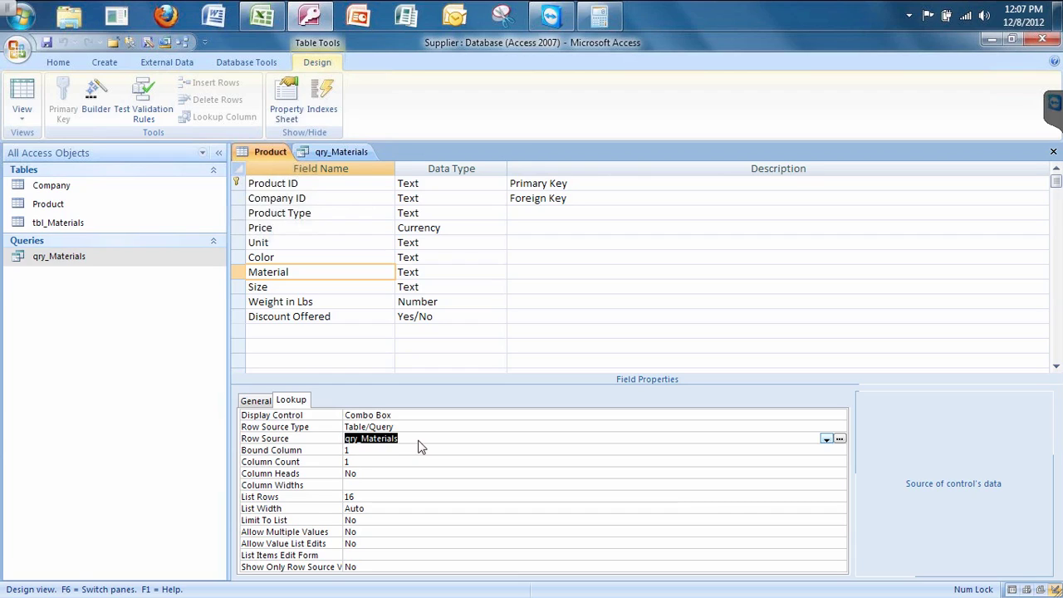
pyautogui.click(299, 452)
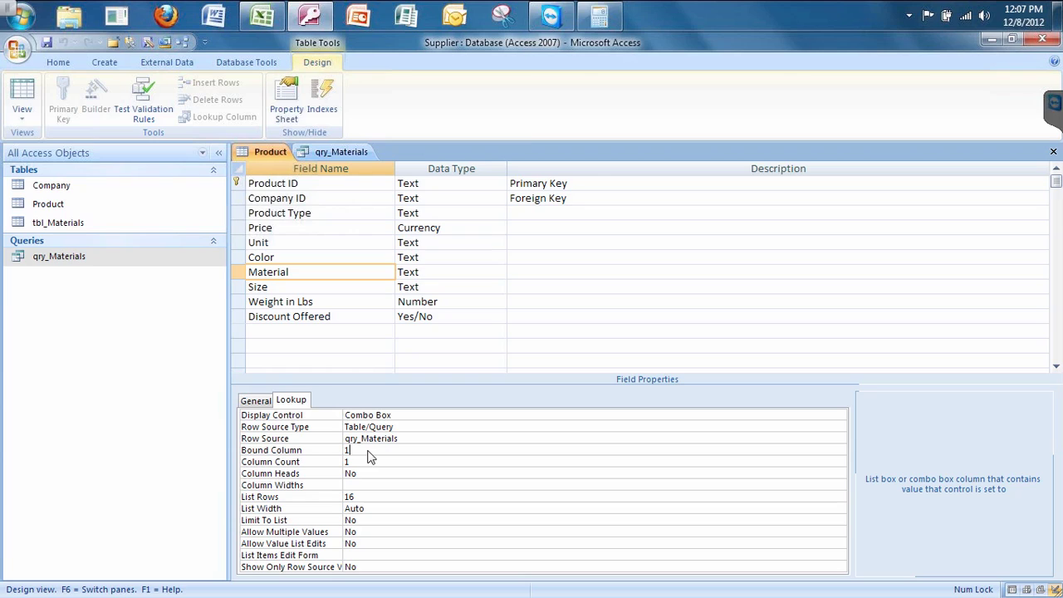
pyautogui.click(344, 151)
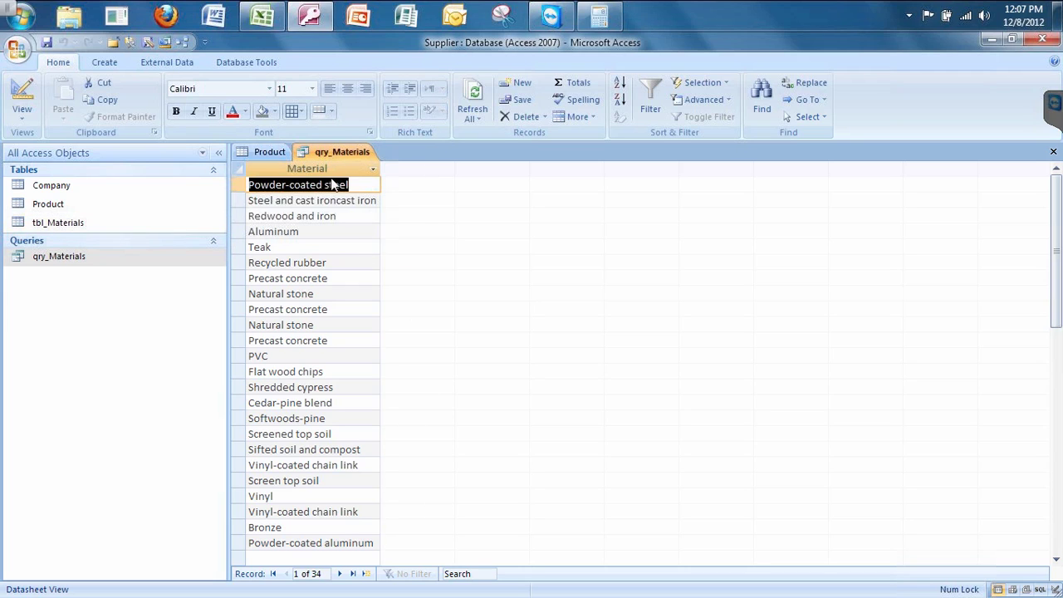
# Step: Return the Product table to Datasheet view and compare its records with the qry_Materials results
pyautogui.click(269, 153)
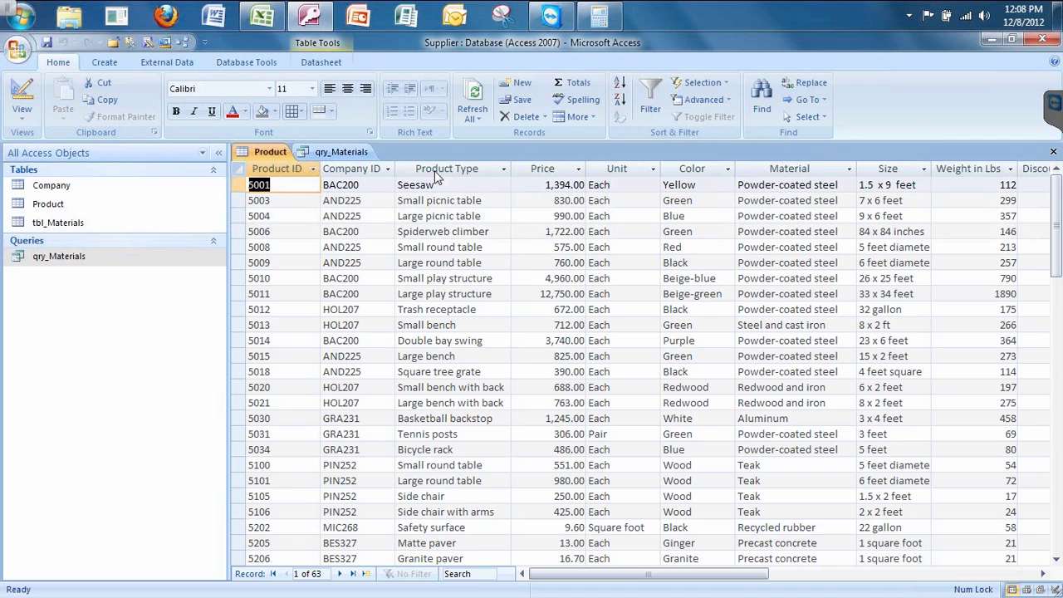
pyautogui.click(331, 156)
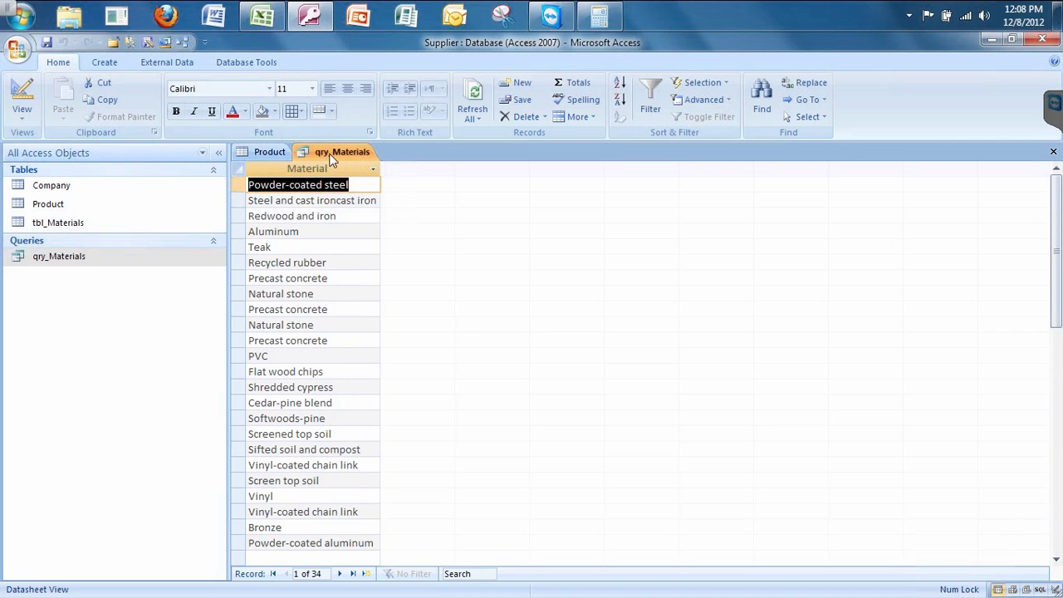
pyautogui.click(255, 151)
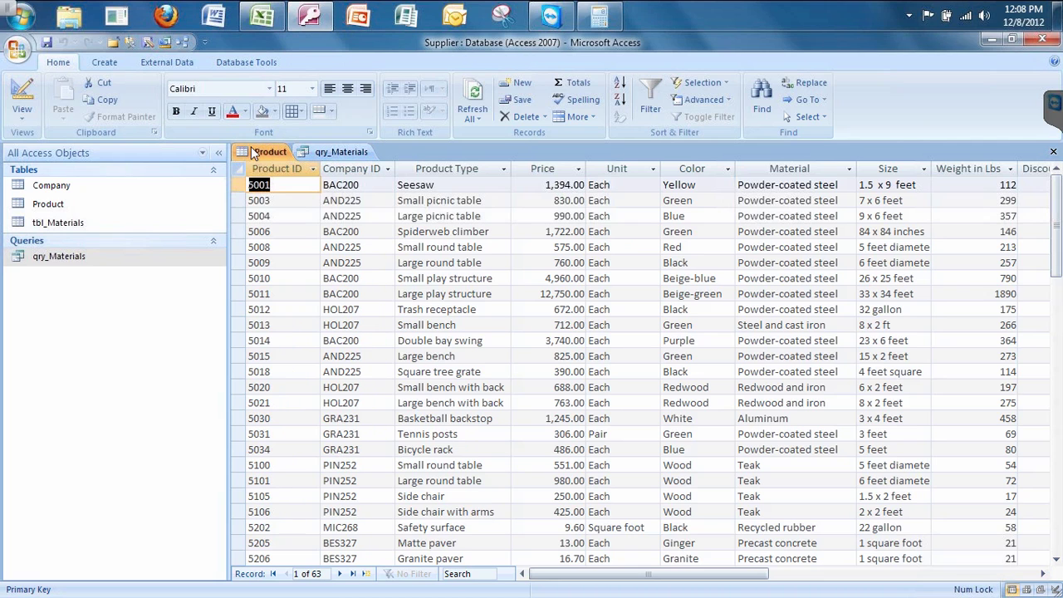
# Step: Look over the Color values of several records in the Product table
pyautogui.click(531, 231)
pyautogui.click(677, 264)
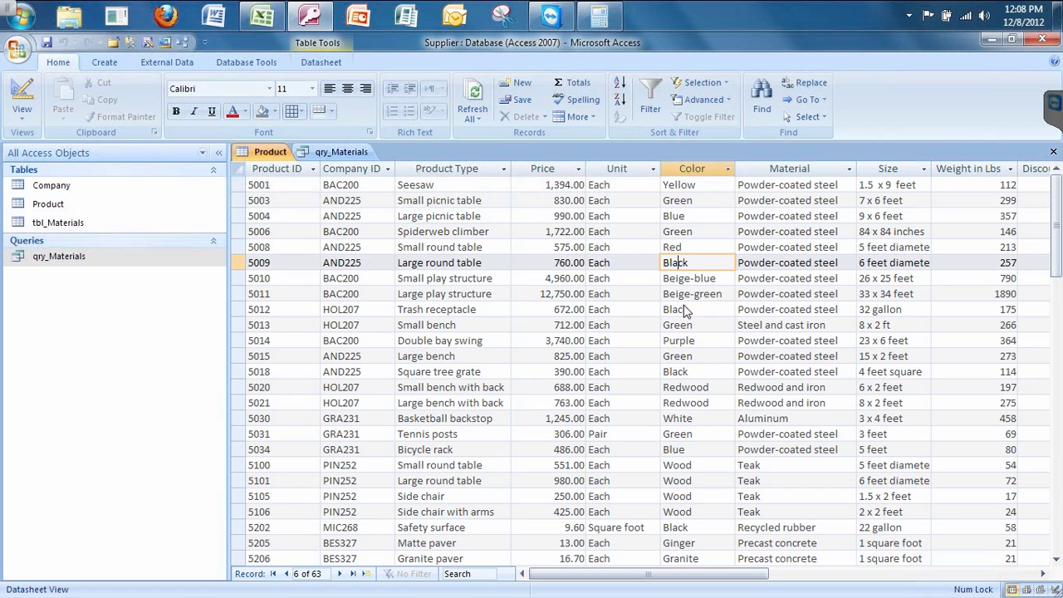
pyautogui.click(685, 310)
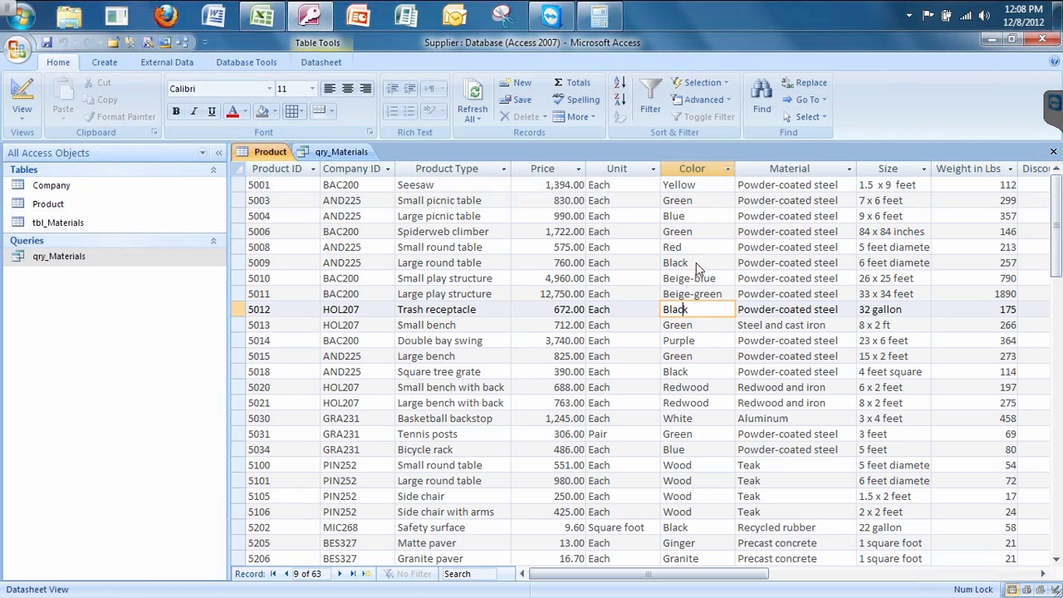
pyautogui.click(712, 187)
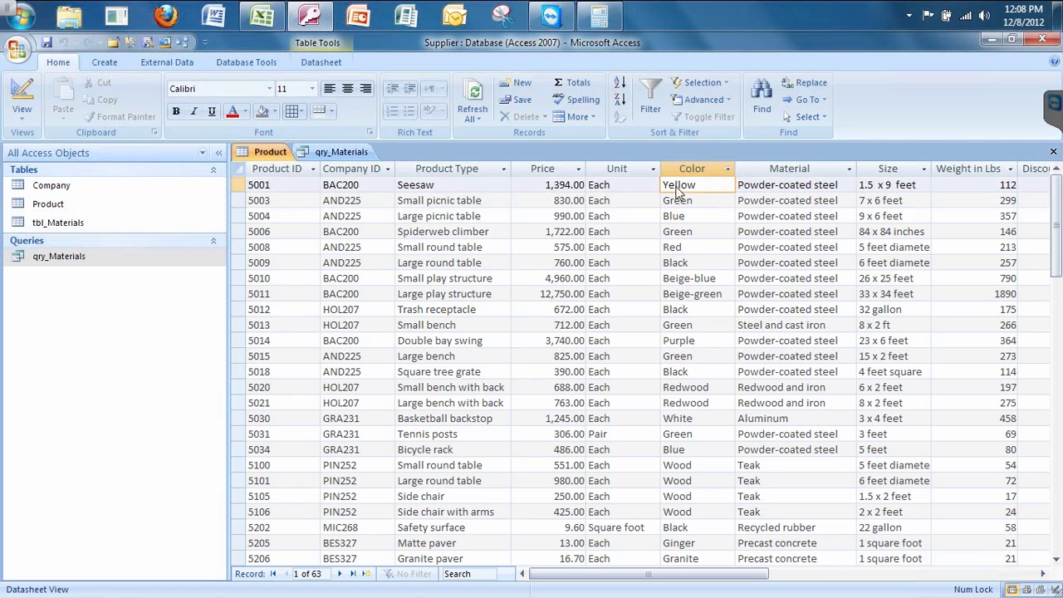